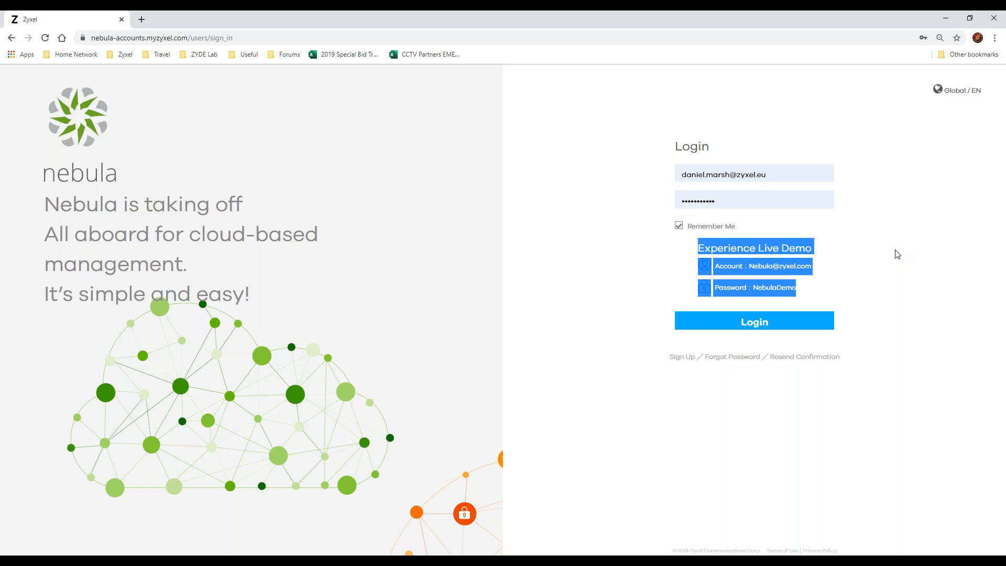
Step: Log in with the saved live-demo account e-mail and password, and enter the Nebula Control Center
click(805, 168)
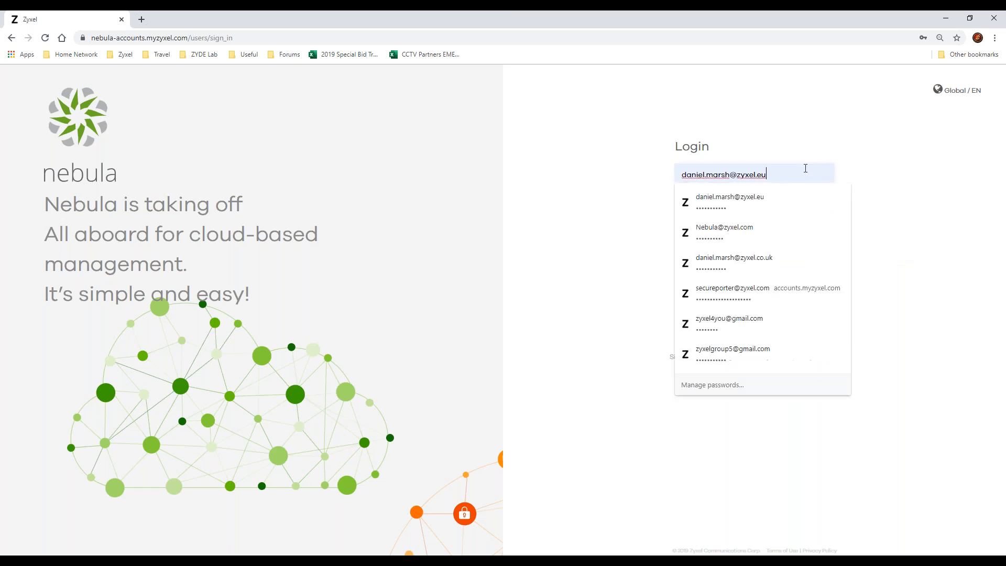
click(773, 231)
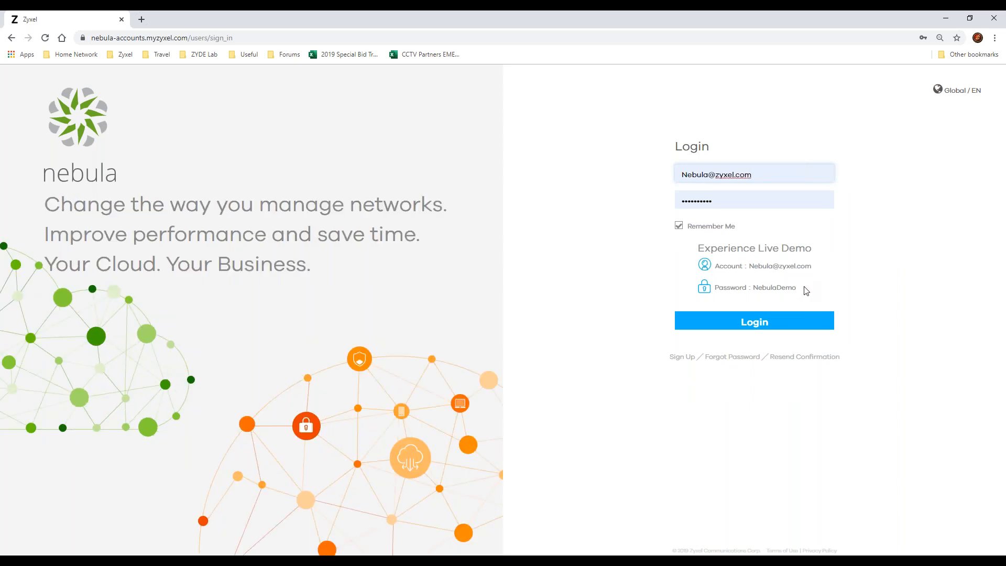
click(790, 321)
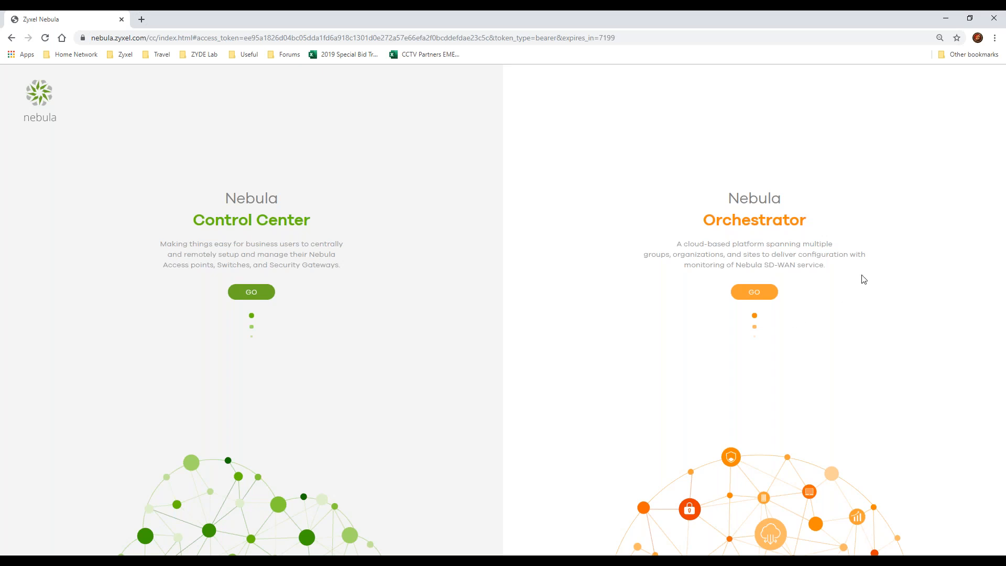
drag(824, 264, 676, 249)
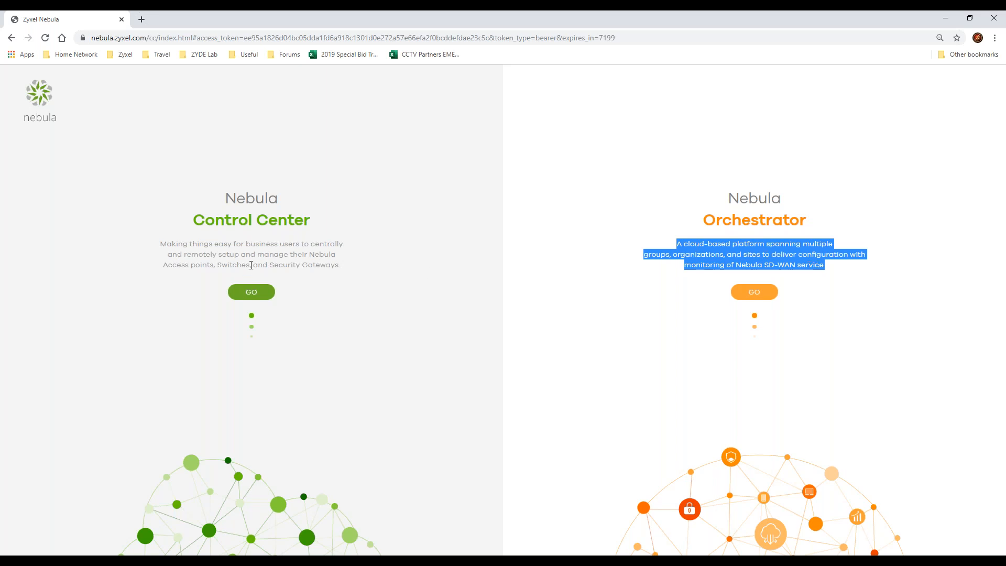
click(257, 297)
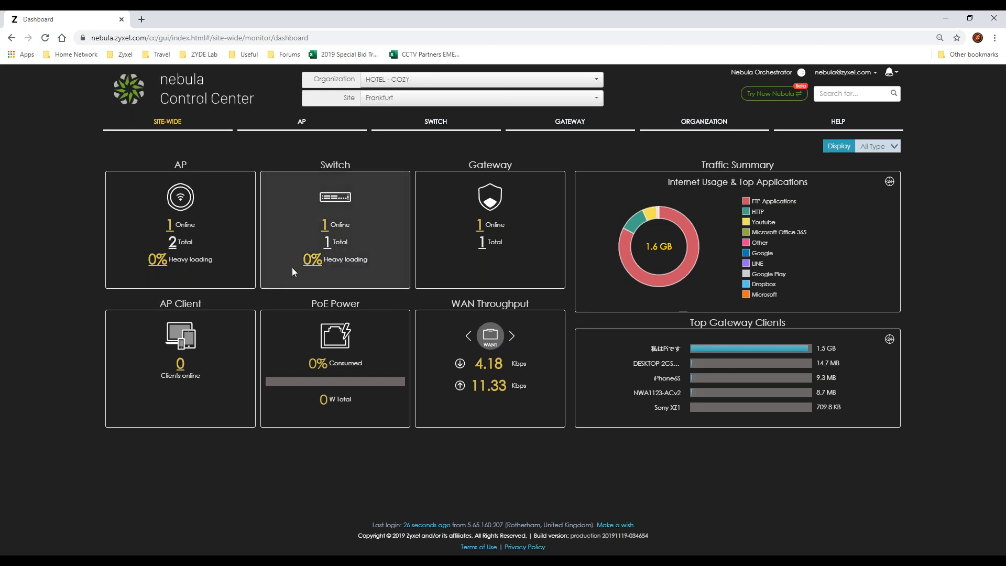
Step: Read the Nebula 2.0 announcement's new features and known problems, and switch to the beta version
click(754, 97)
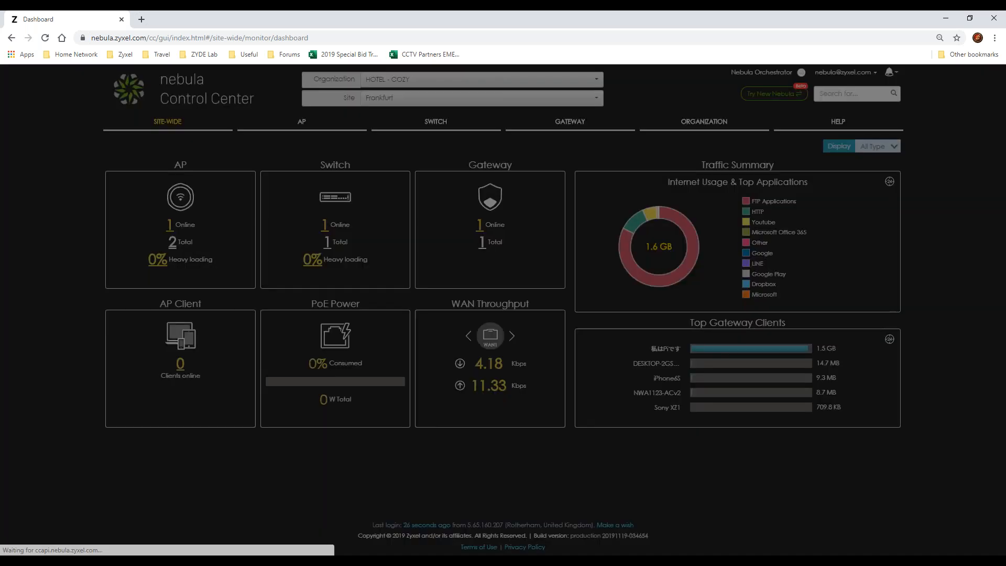
scroll(463, 183, down, 3)
scroll(463, 183, up, 3)
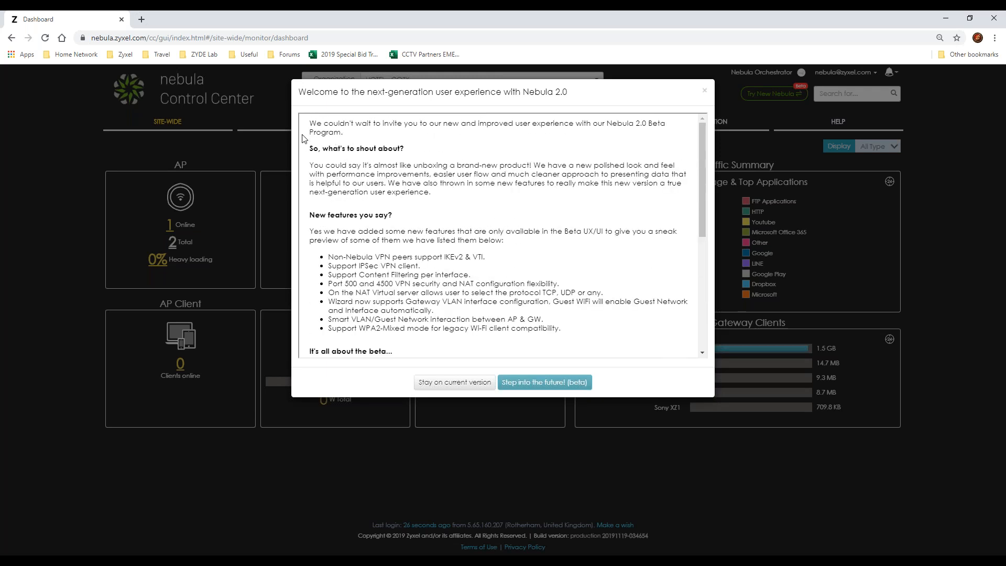
drag(305, 125, 450, 254)
click(453, 253)
drag(314, 256, 554, 336)
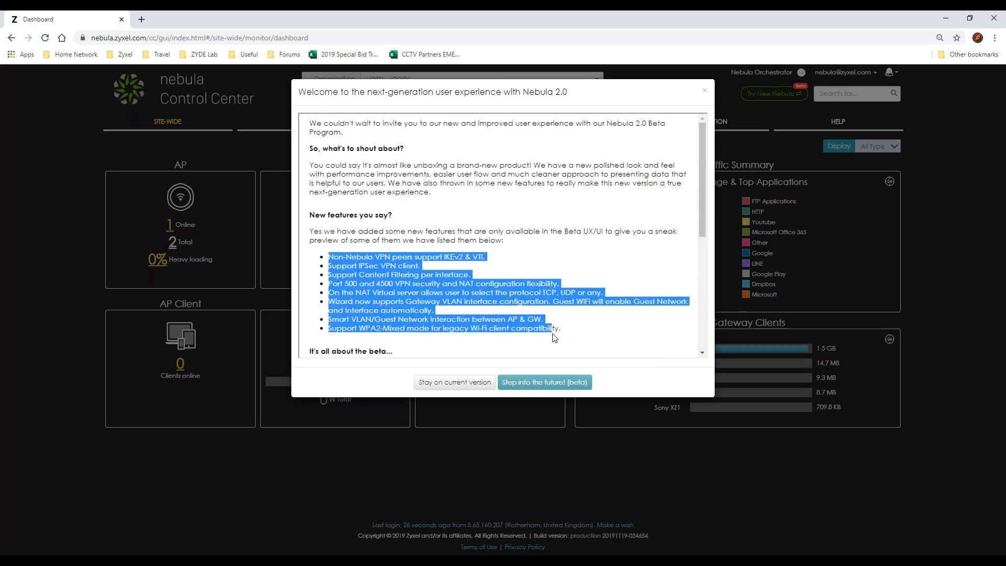
scroll(338, 272, down, 5)
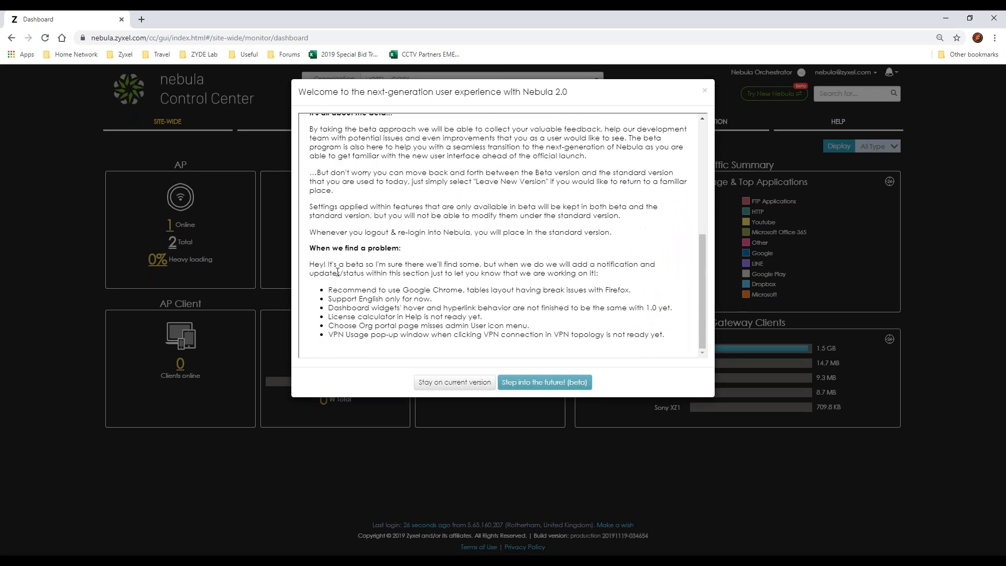
drag(313, 260, 565, 338)
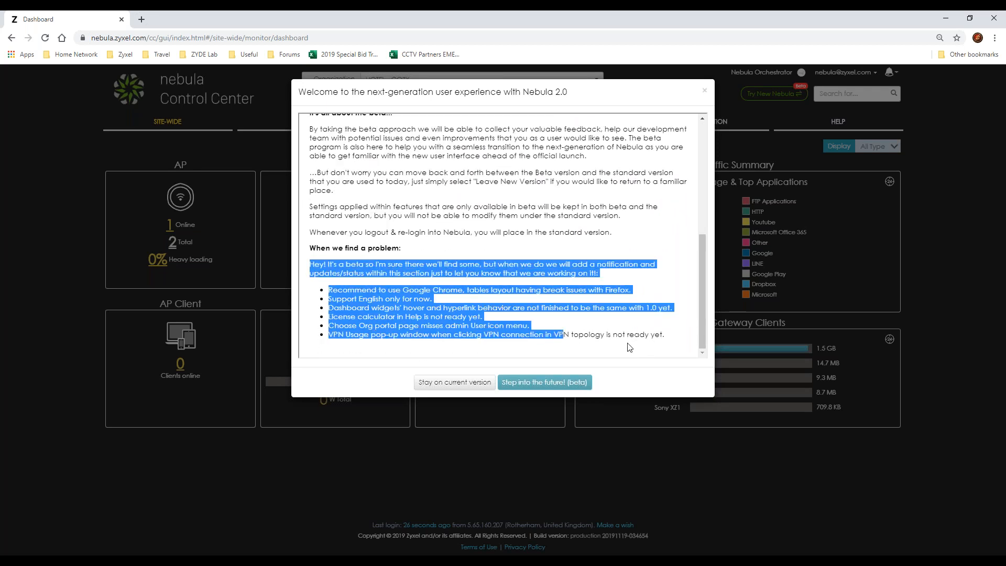
drag(680, 342, 330, 290)
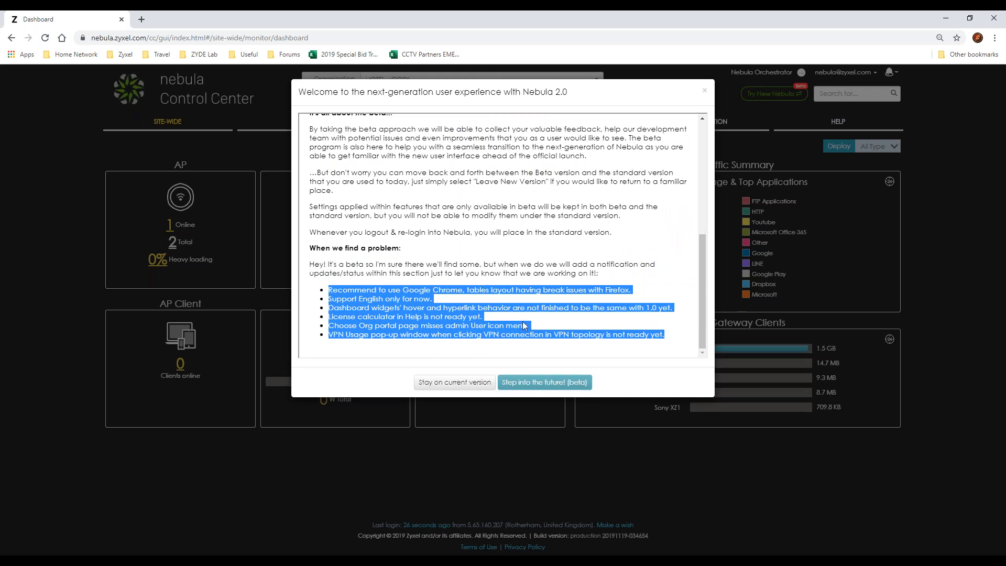
click(574, 383)
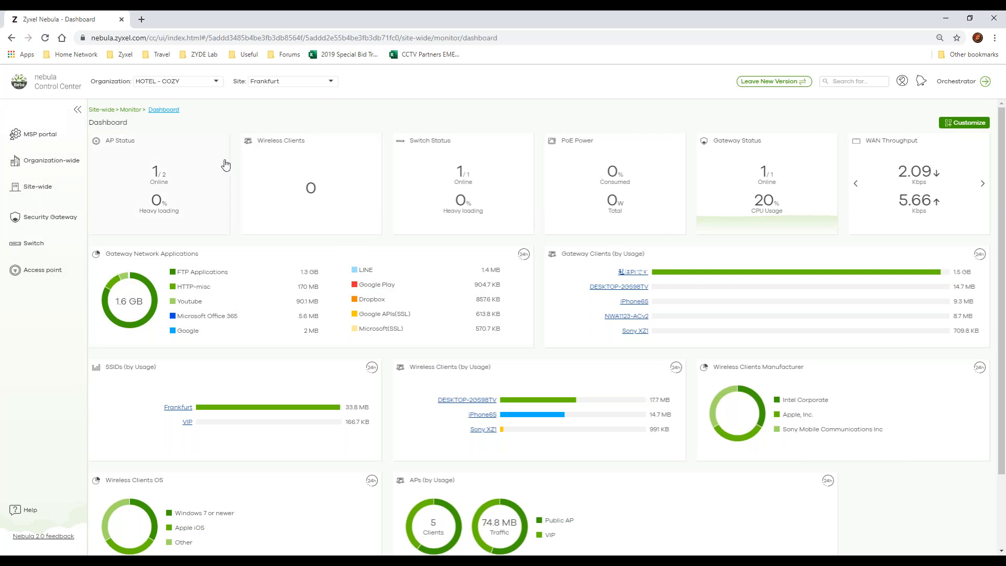
Step: Customize the dashboard layout so the WAN Throughput widget follows Switch Status, with PoE Power and Gateway Status after it
scroll(554, 394, down, 2)
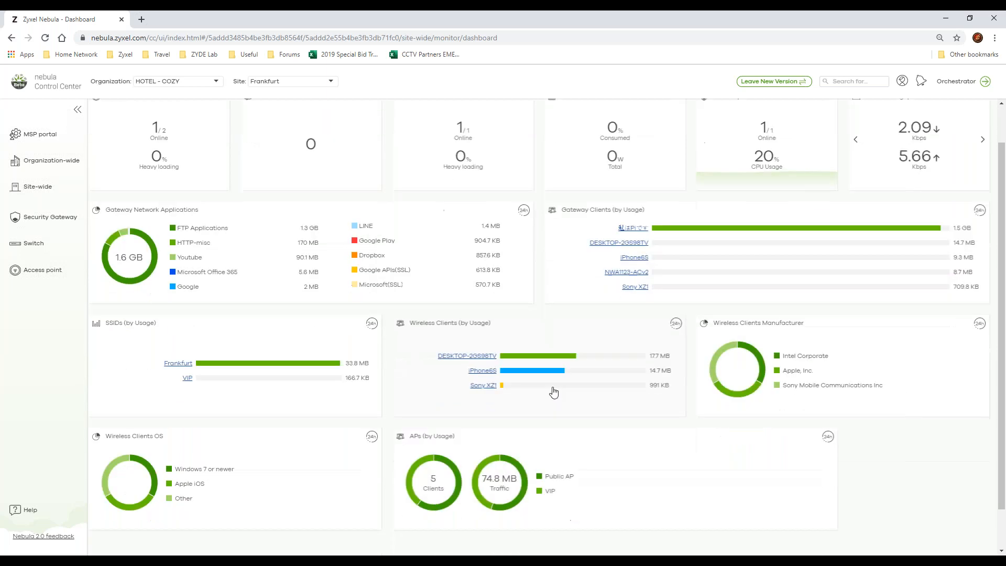
scroll(563, 440, up, 2)
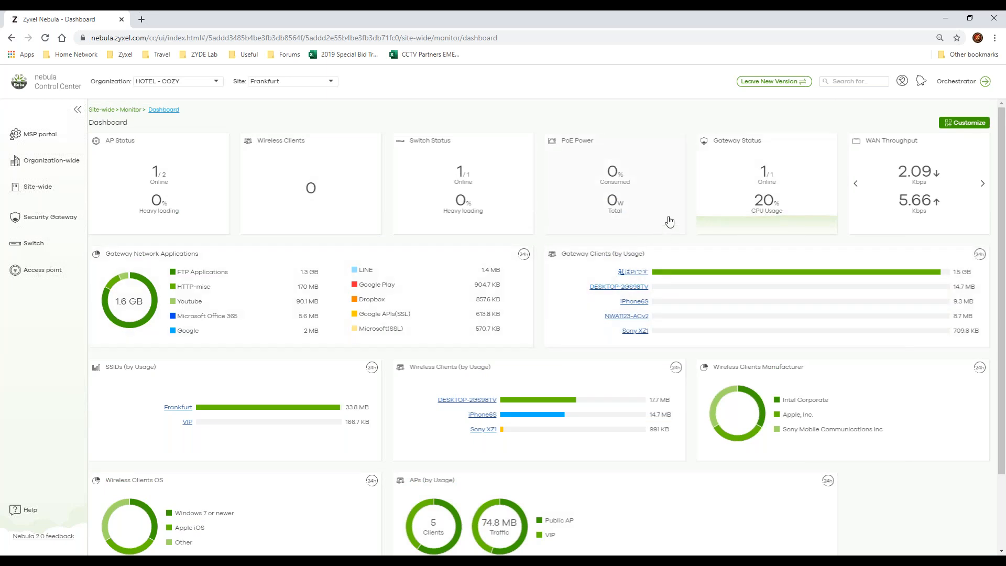
click(952, 124)
drag(912, 154, 704, 154)
drag(634, 160, 794, 166)
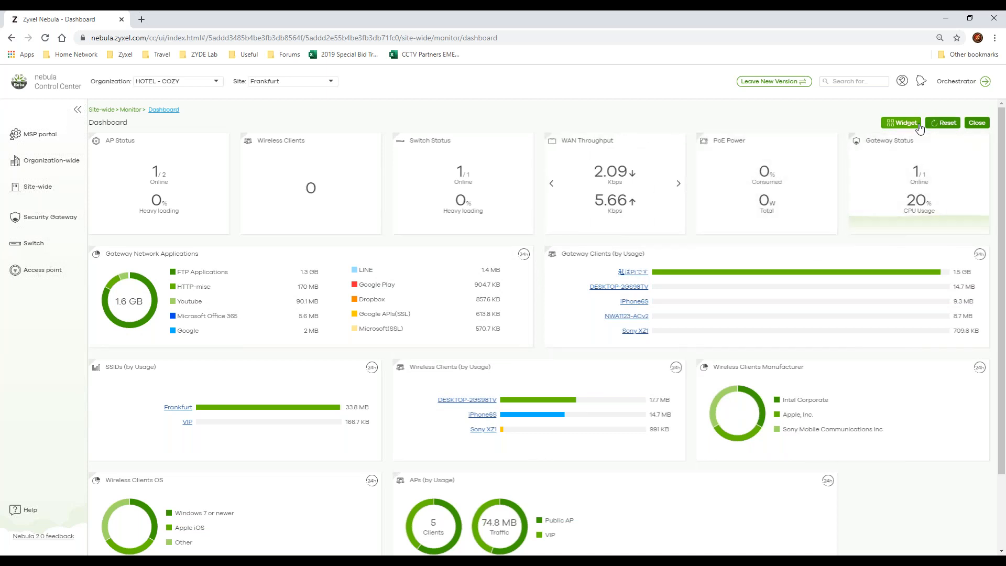
Step: Show the AP Google Map widget, hide Wireless Clients OS, and toggle APs (by Usage) and Wireless Clients Manufacturer off and back on
click(901, 123)
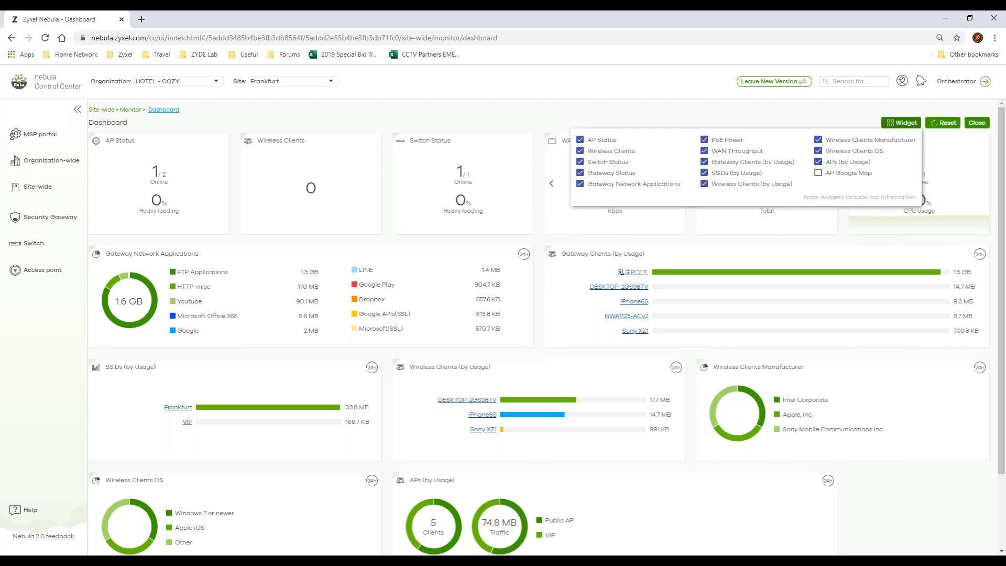
click(835, 159)
click(818, 140)
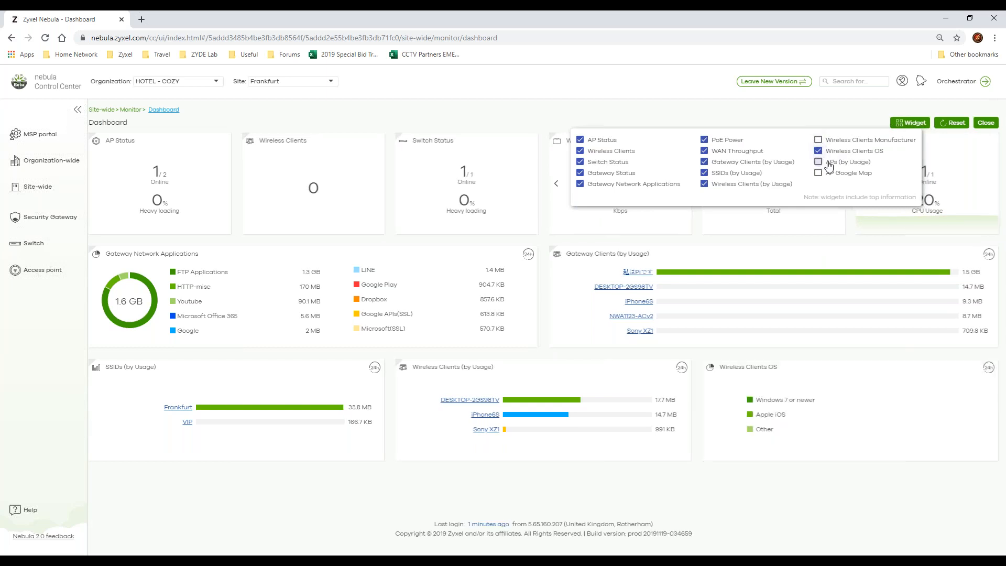
click(829, 163)
click(827, 173)
click(829, 151)
click(830, 143)
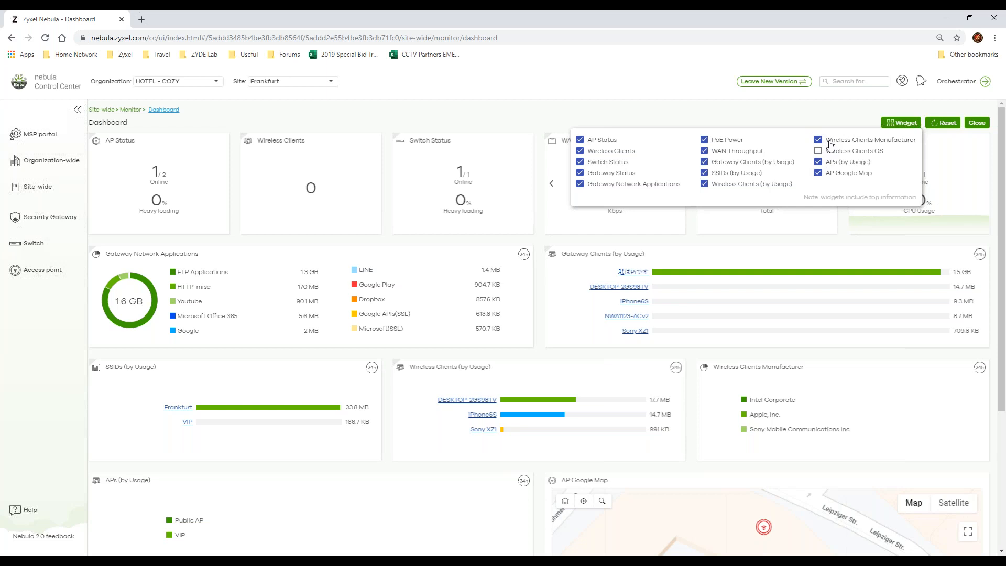
Step: Toggle the Gateway Status, Gateway Network Applications, Switch Status and AP Status widgets off and back on, and restore Wireless Clients OS
click(631, 175)
click(631, 186)
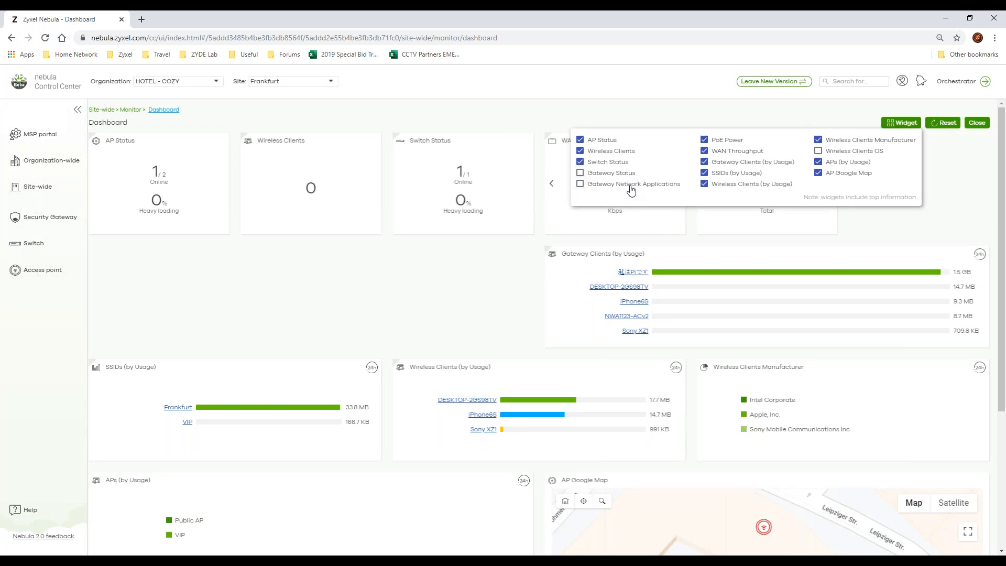
click(631, 186)
click(618, 174)
click(617, 164)
click(616, 163)
click(614, 142)
click(612, 146)
click(818, 151)
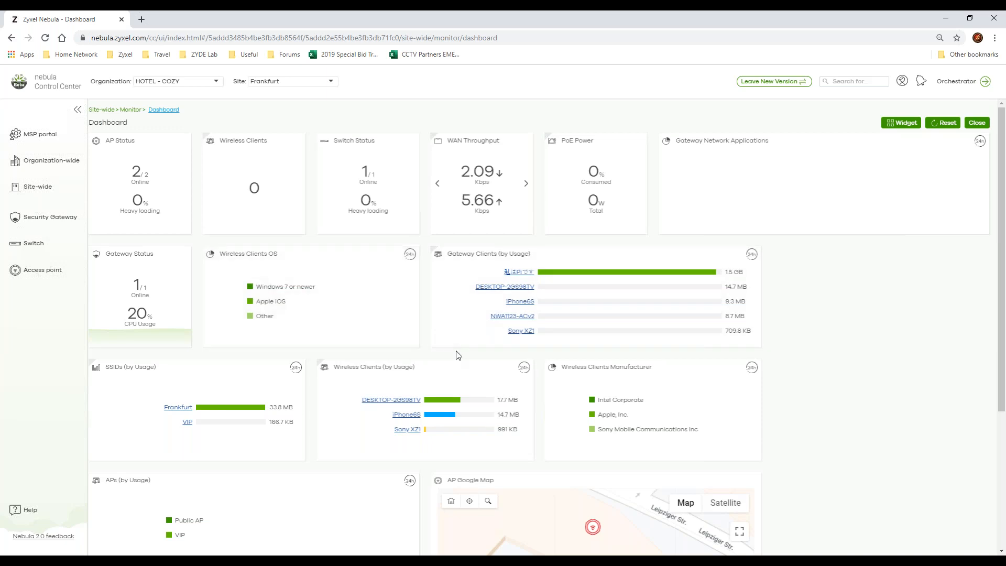
Step: Look over the rearranged dashboard and the organization choices, and switch the site to New York
scroll(890, 417, down, 4)
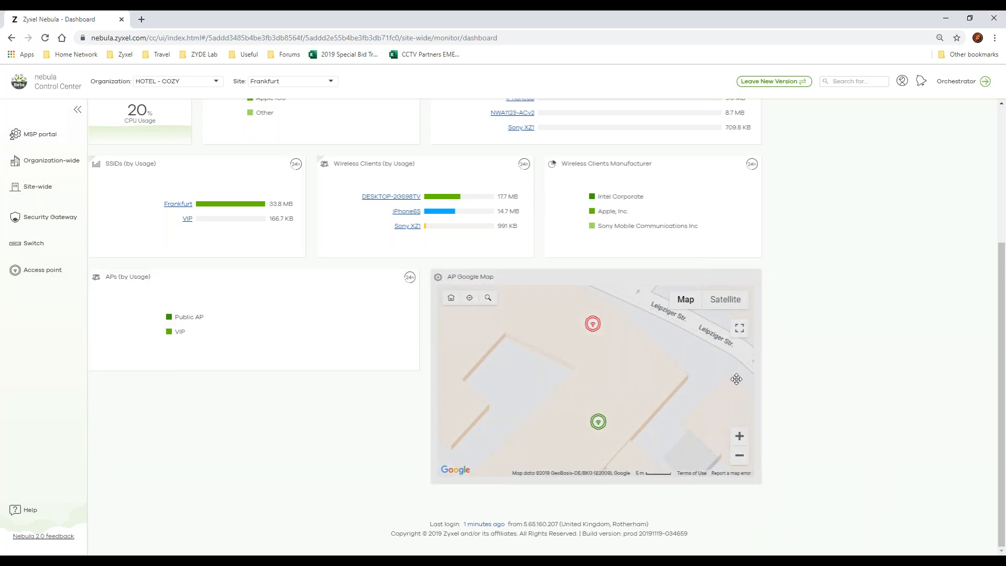
scroll(777, 371, up, 3)
scroll(849, 331, up, 1)
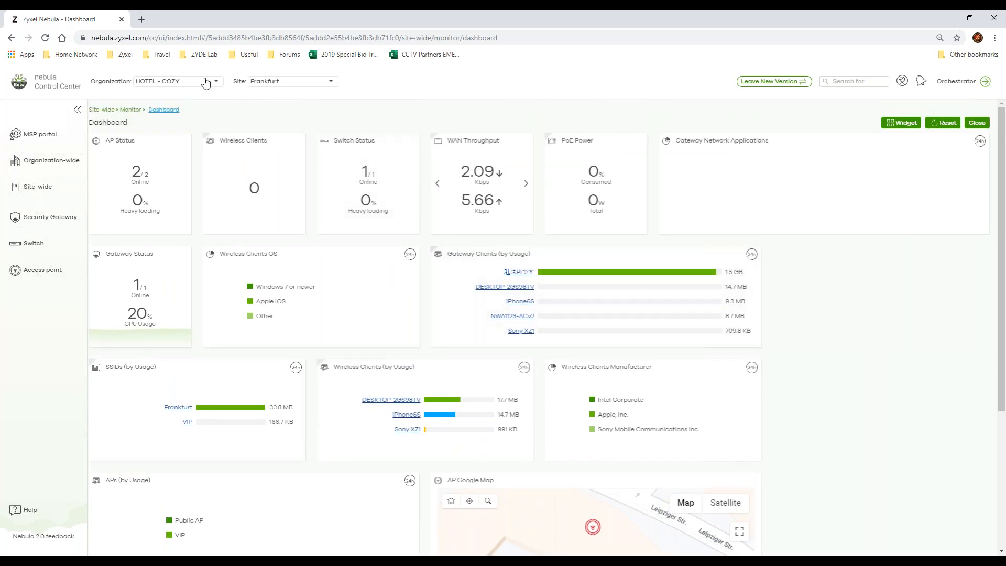
click(175, 83)
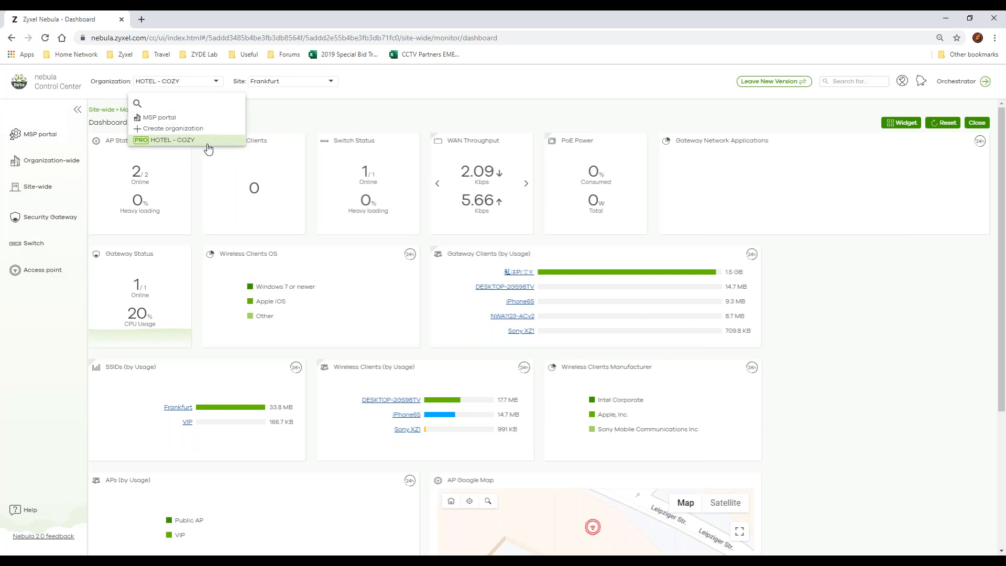
click(286, 84)
click(286, 81)
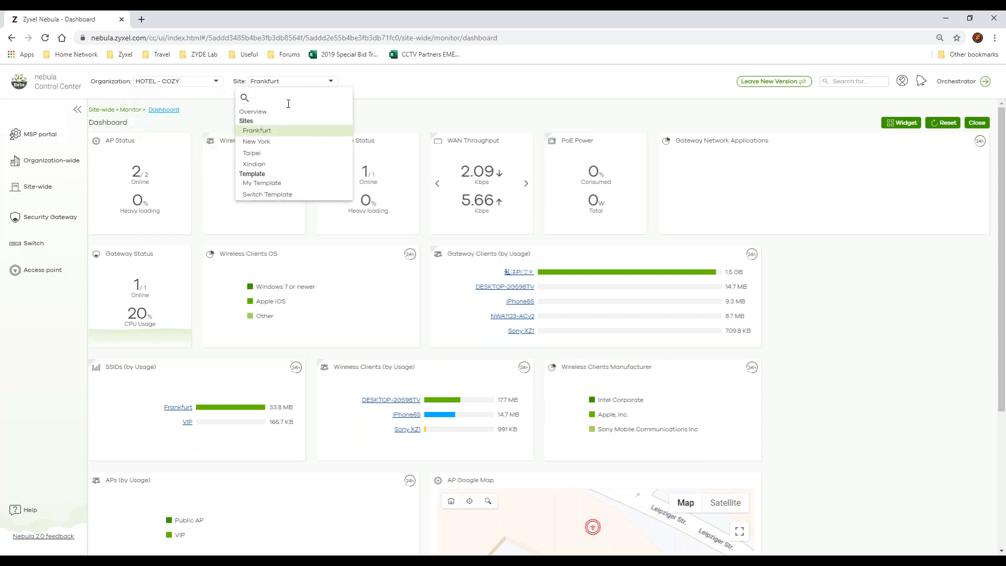
click(292, 143)
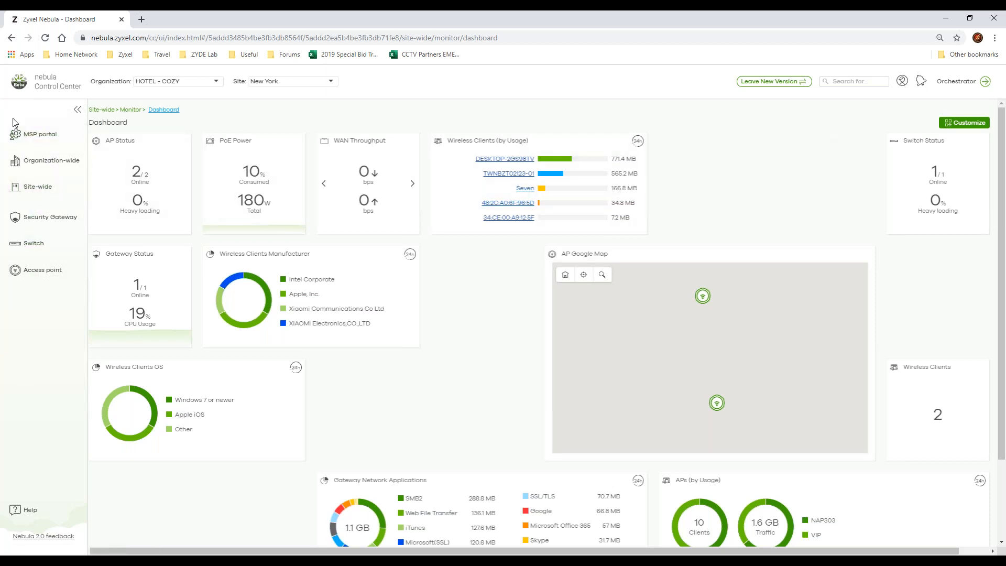
Step: Open the MSP portal, examine the license types offered for license transfer, and return to its organizations list
click(27, 138)
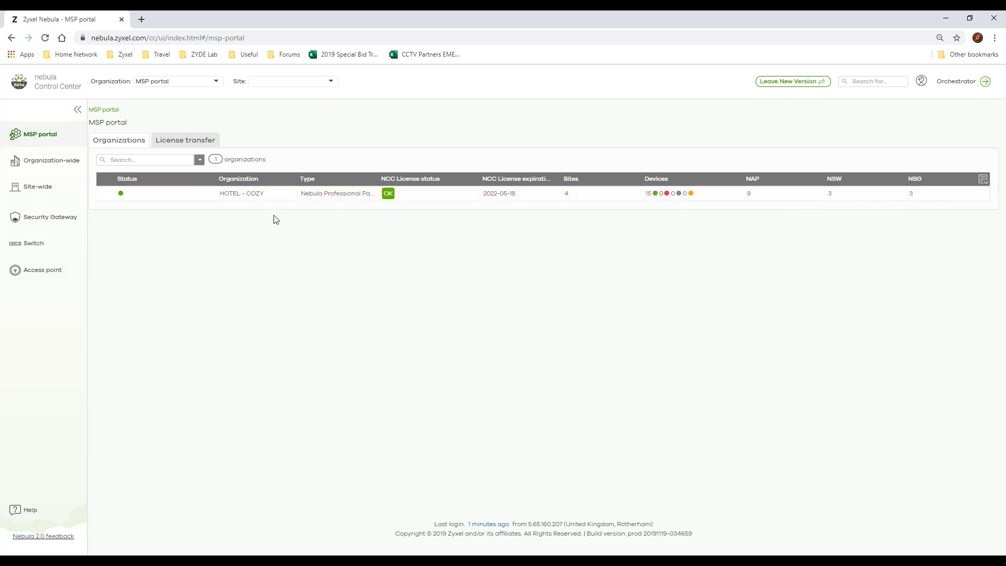
click(210, 141)
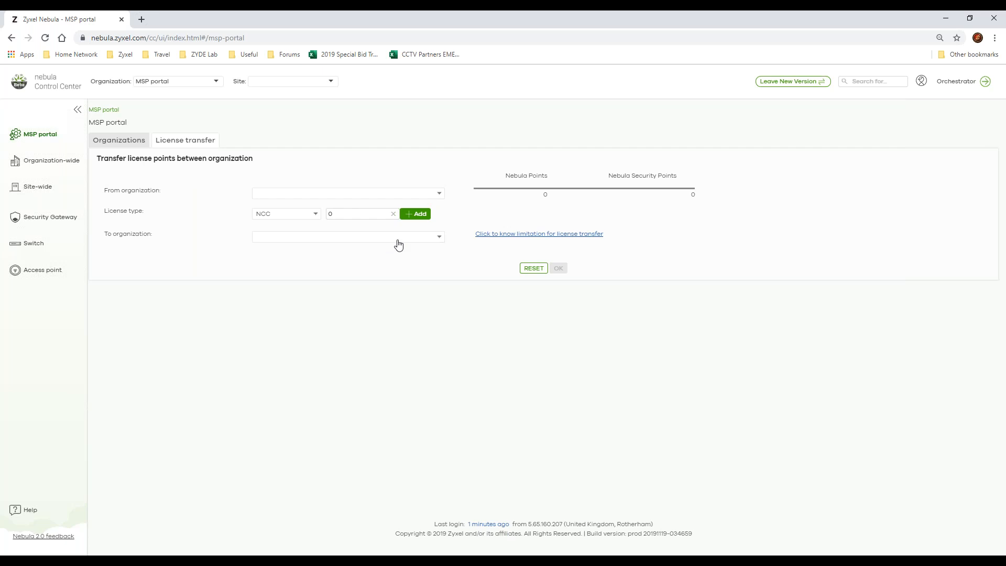
click(283, 213)
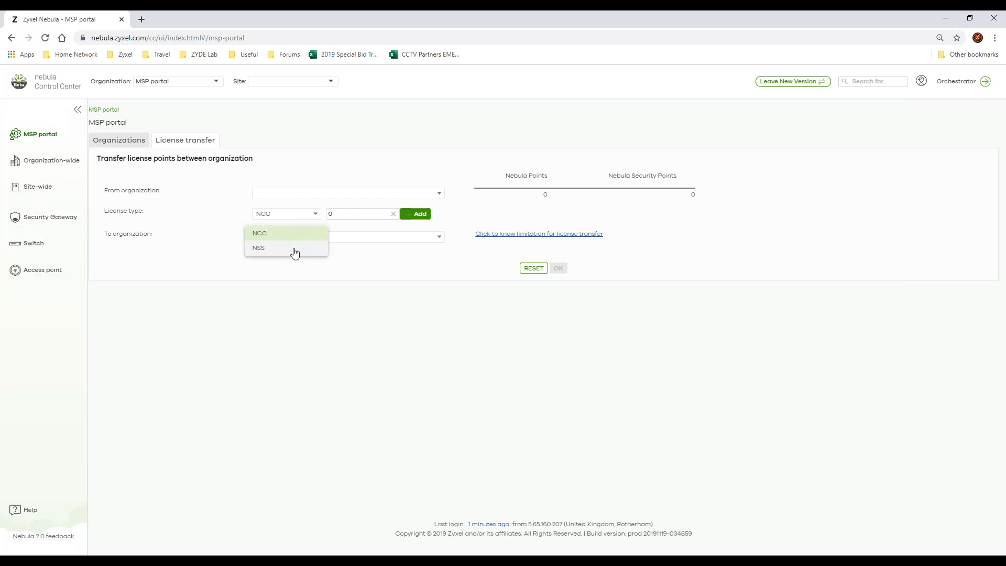
click(414, 266)
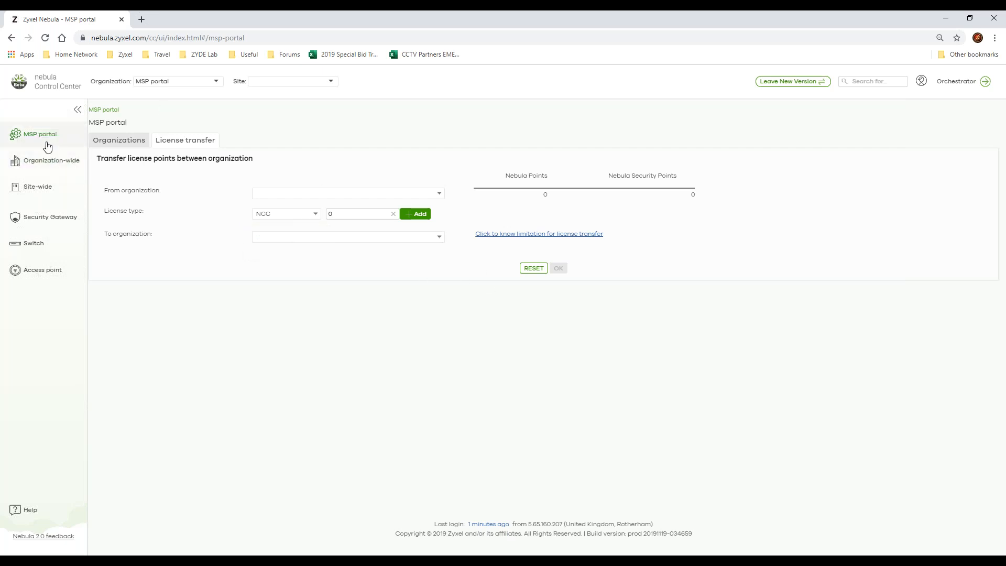
click(121, 143)
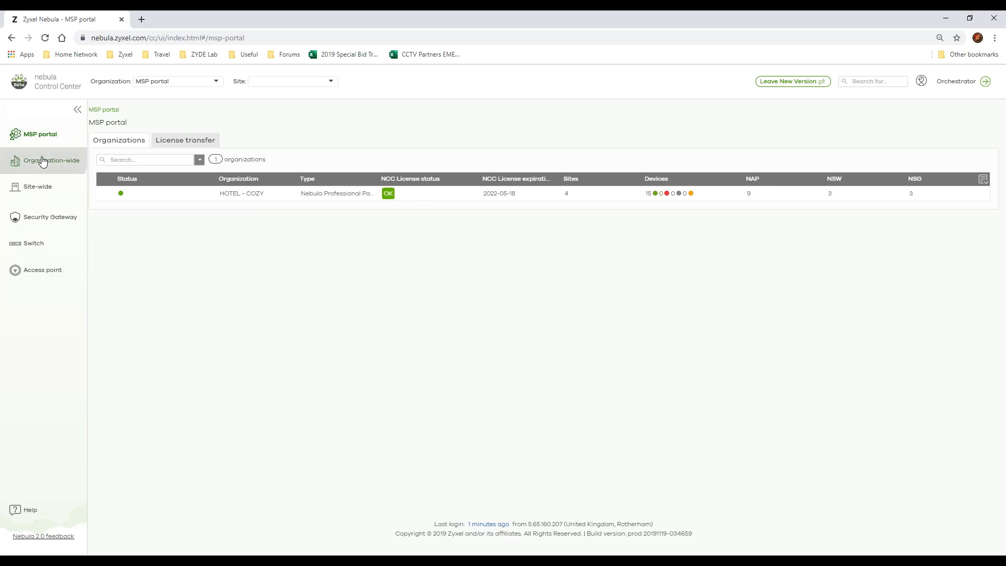
Step: Open the organization-wide overview and examine the Xindian site's health and the export formats of the site list
click(44, 161)
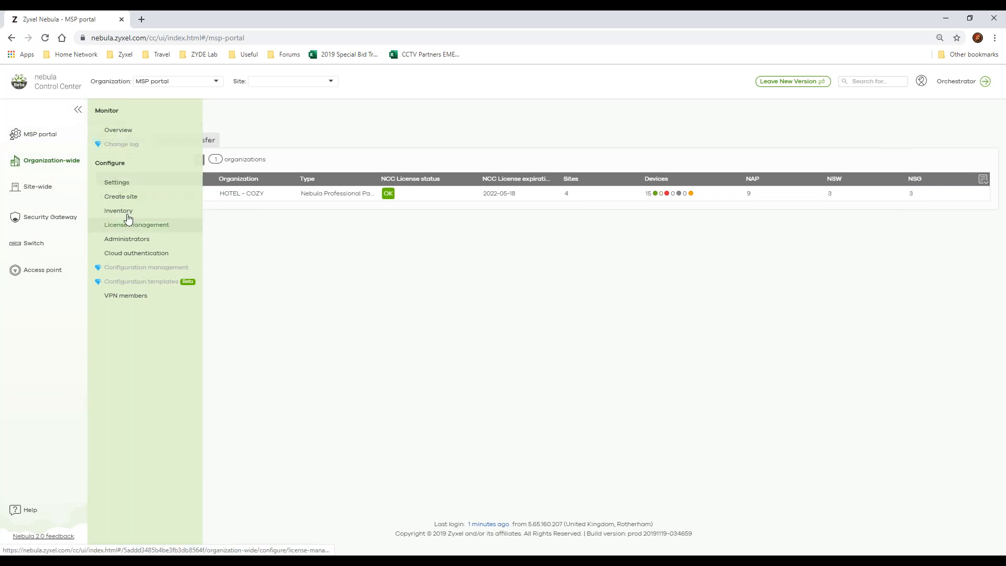
click(120, 135)
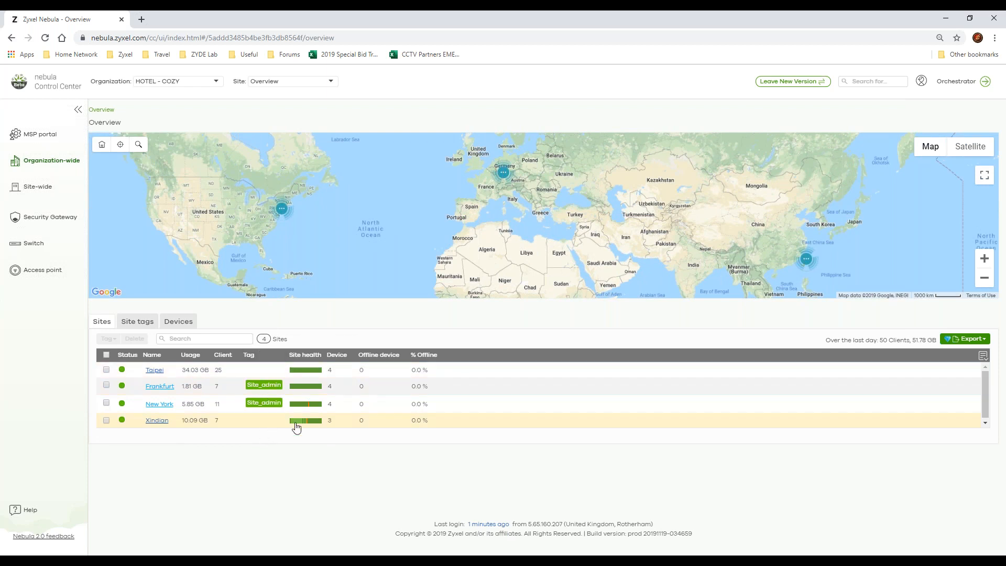
mouse_move(308, 425)
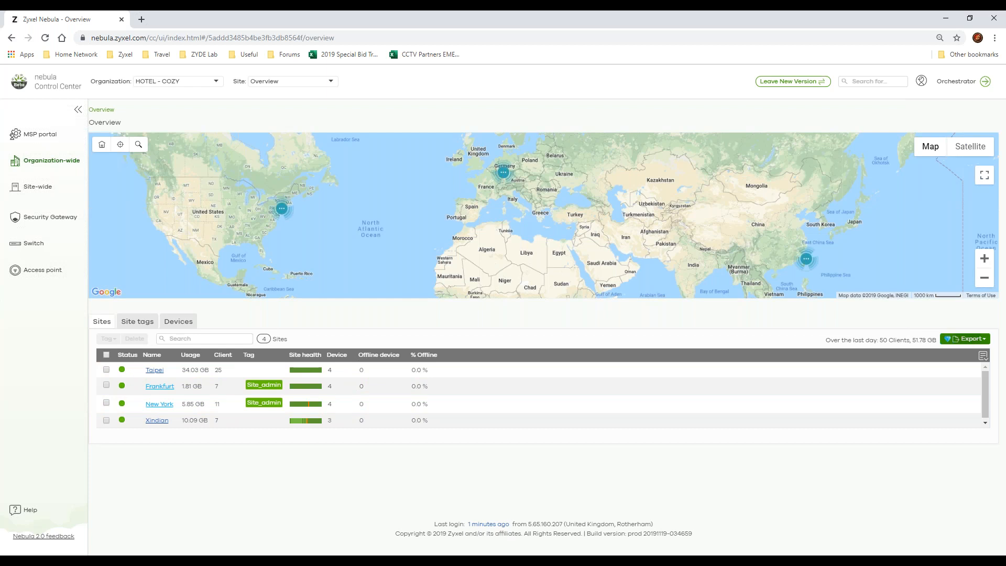
click(967, 341)
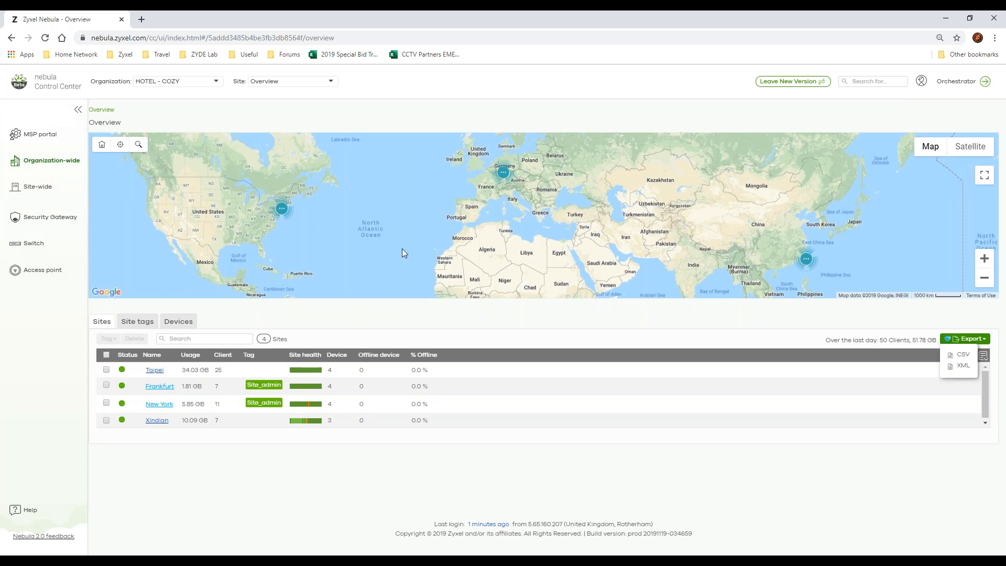
Step: Open the organization-wide change log
click(73, 161)
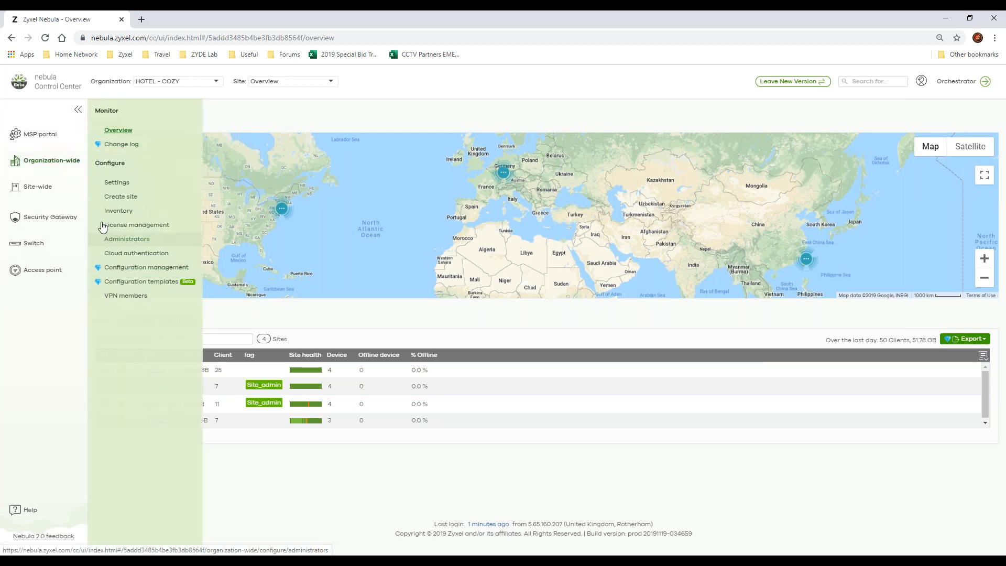
click(124, 145)
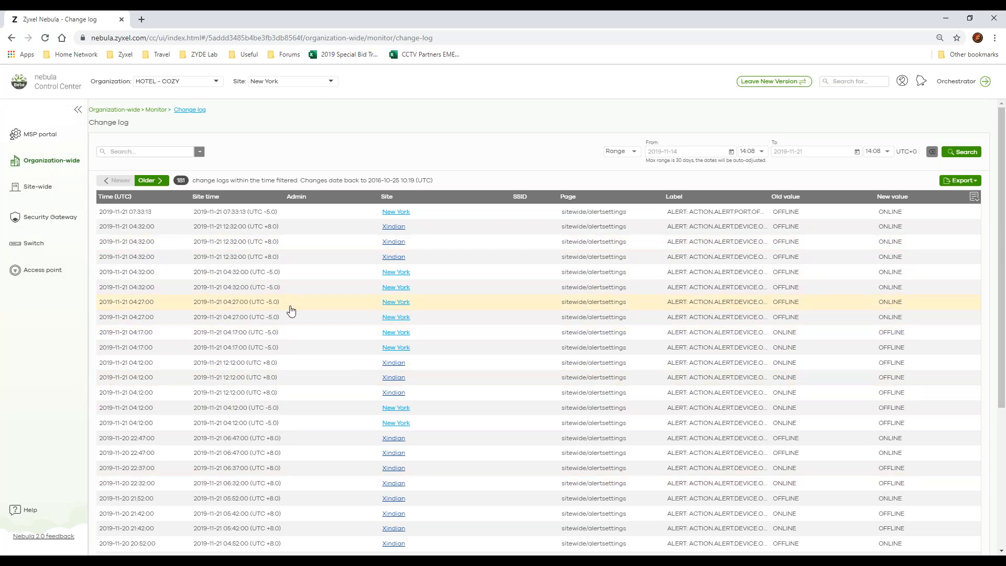
Step: Look through the change log entries, browse to an older period, and examine the time filter types Before and Range
scroll(233, 252, down, 5)
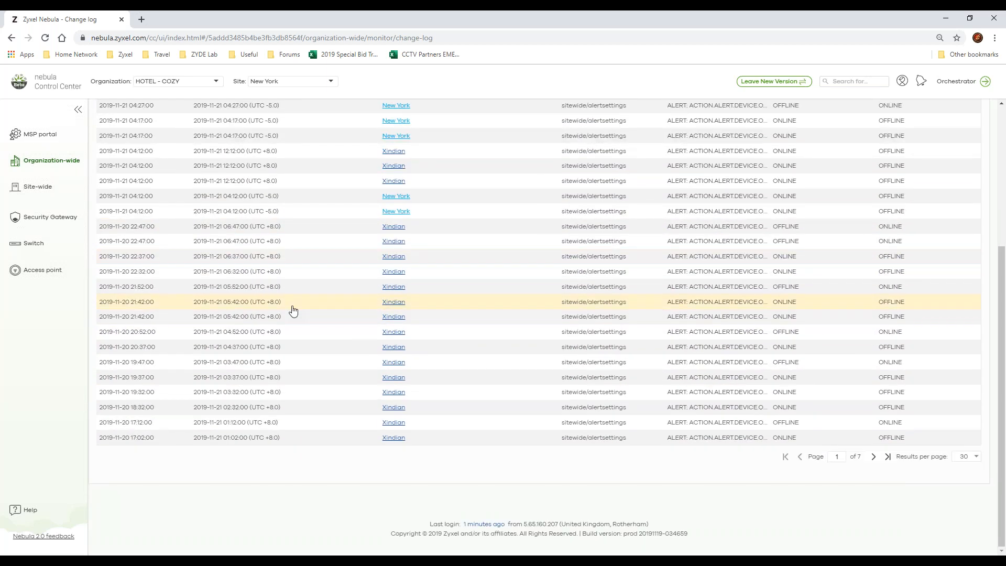
scroll(292, 310, up, 4)
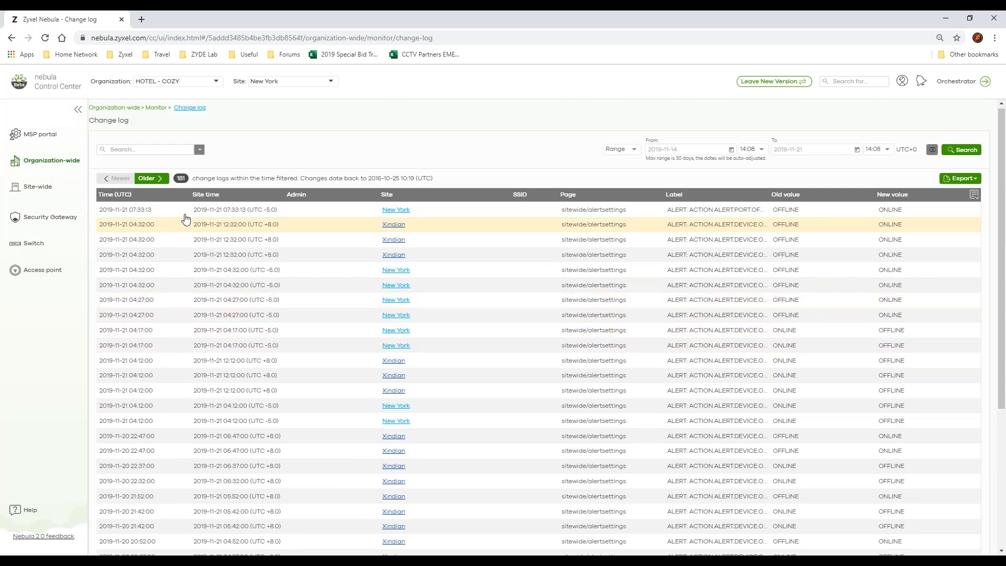
click(147, 178)
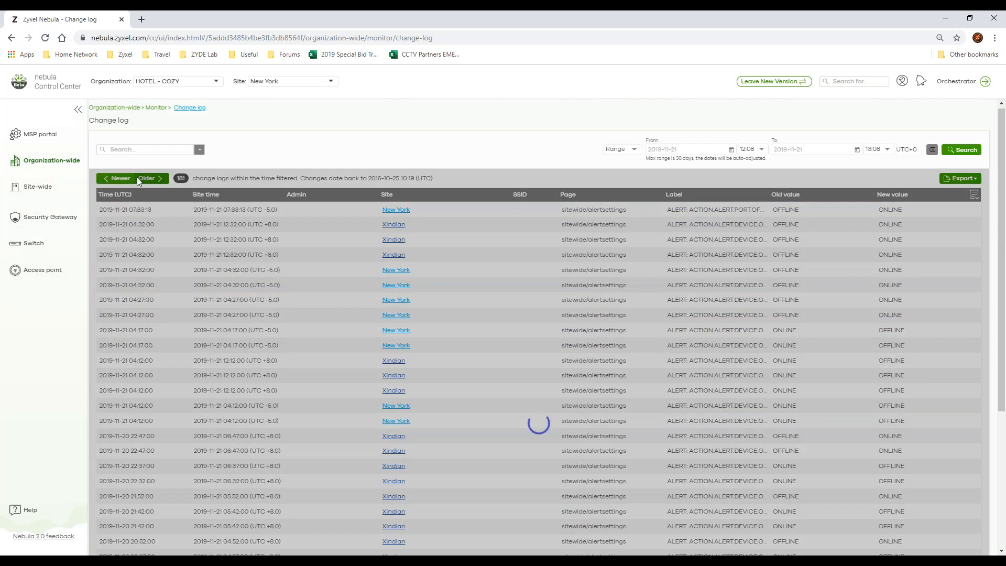
click(623, 152)
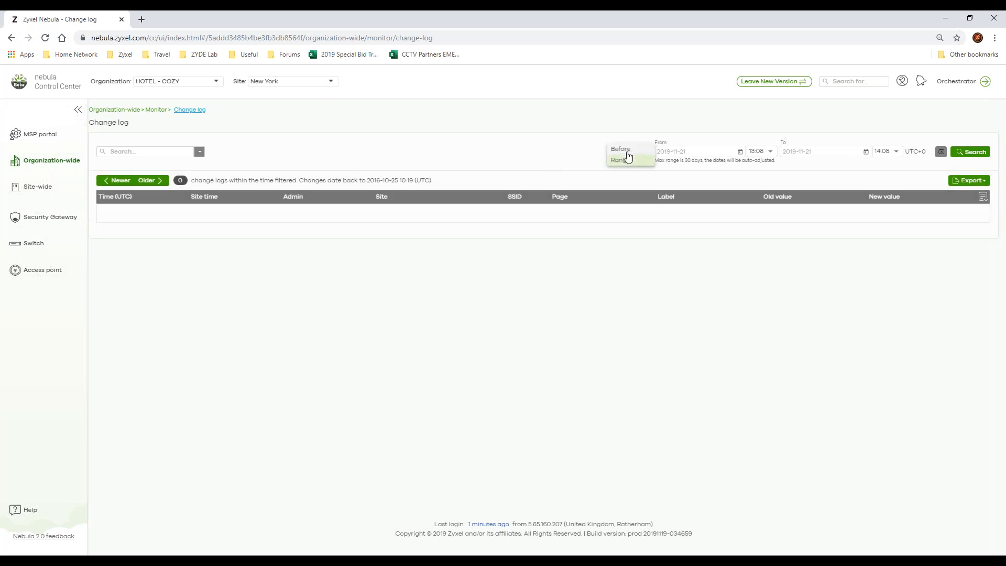
click(700, 169)
click(642, 153)
click(748, 169)
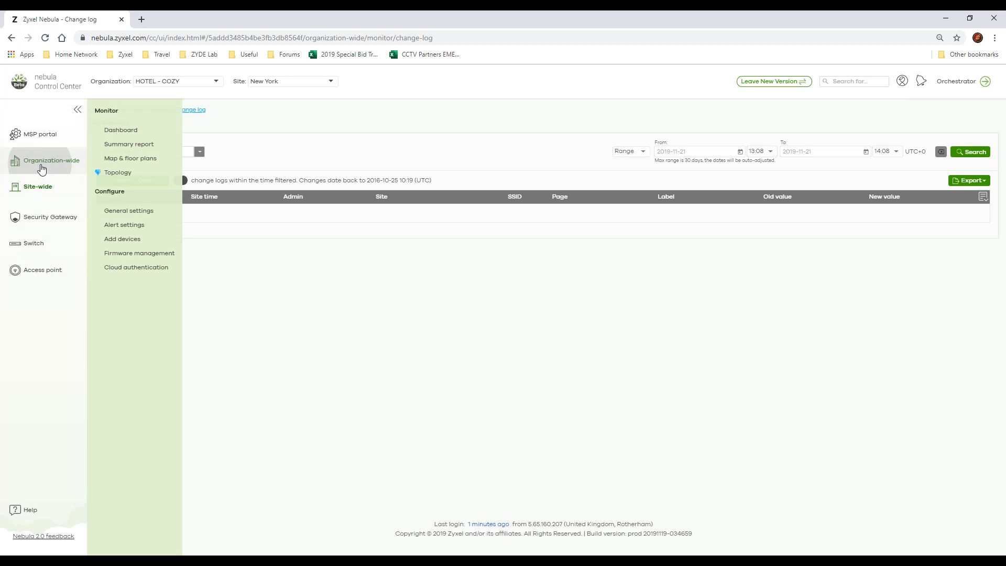
Step: Look over the organization-wide and site-wide page choices, and open the organization-wide settings to examine them
mouse_move(39, 162)
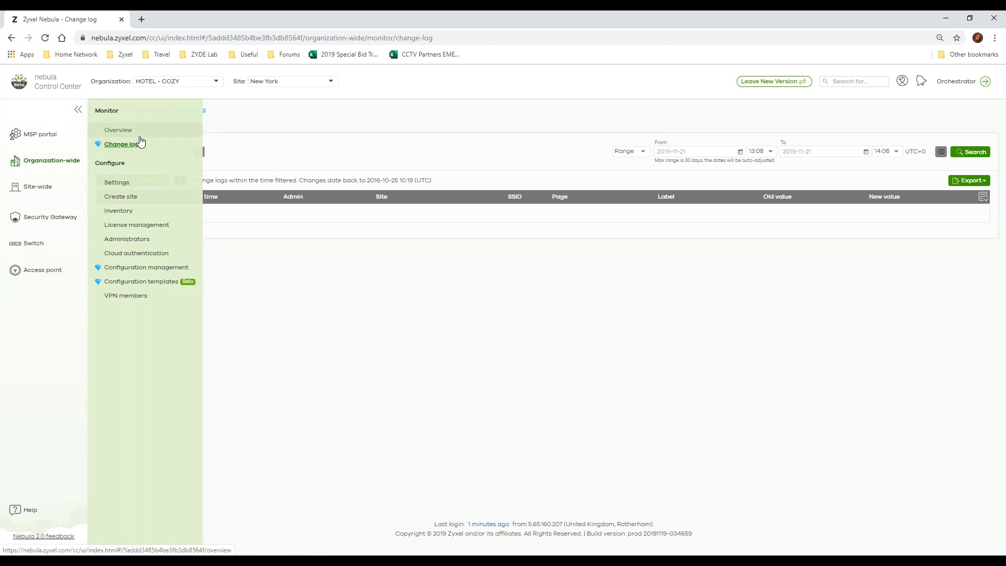
mouse_move(57, 188)
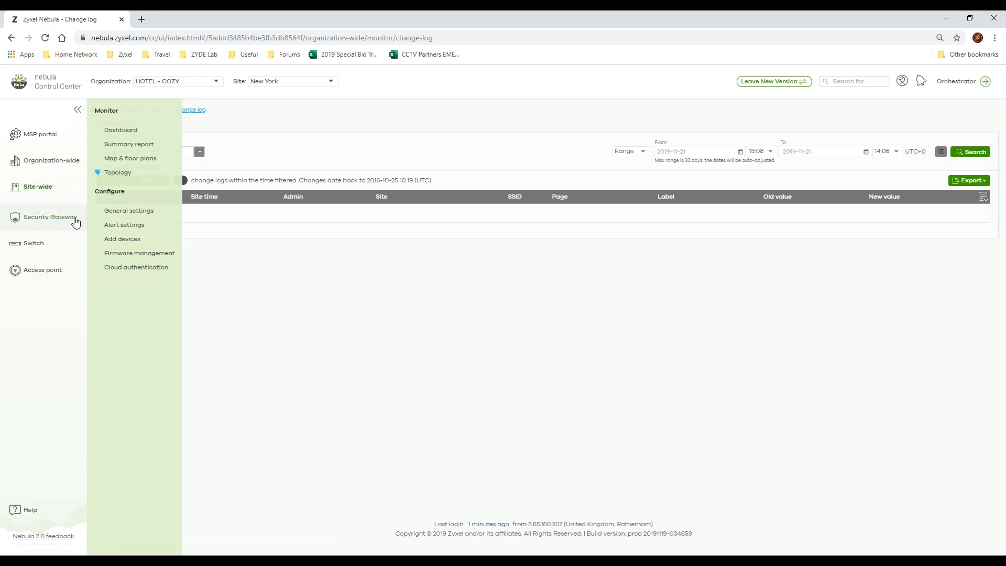
mouse_move(53, 217)
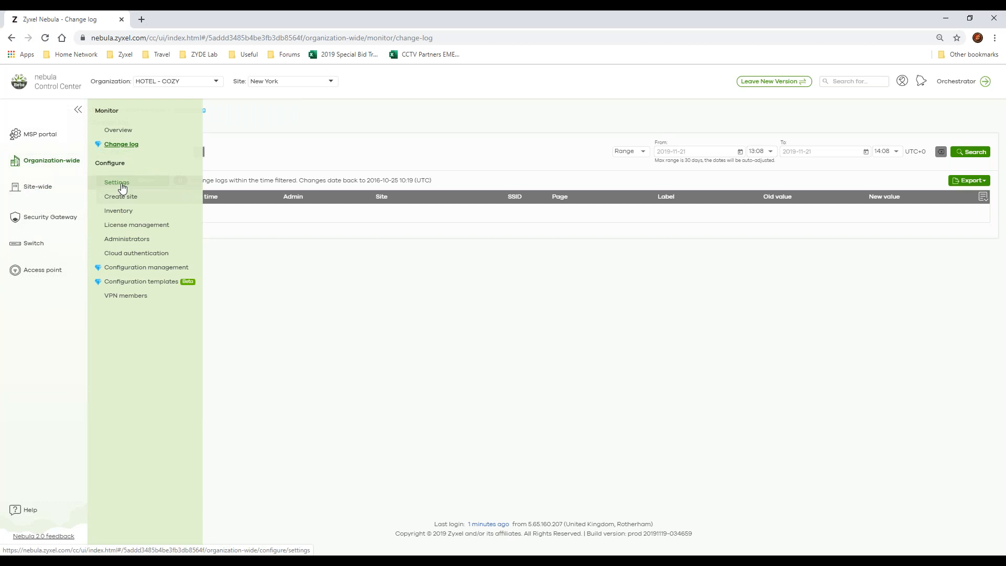
click(117, 183)
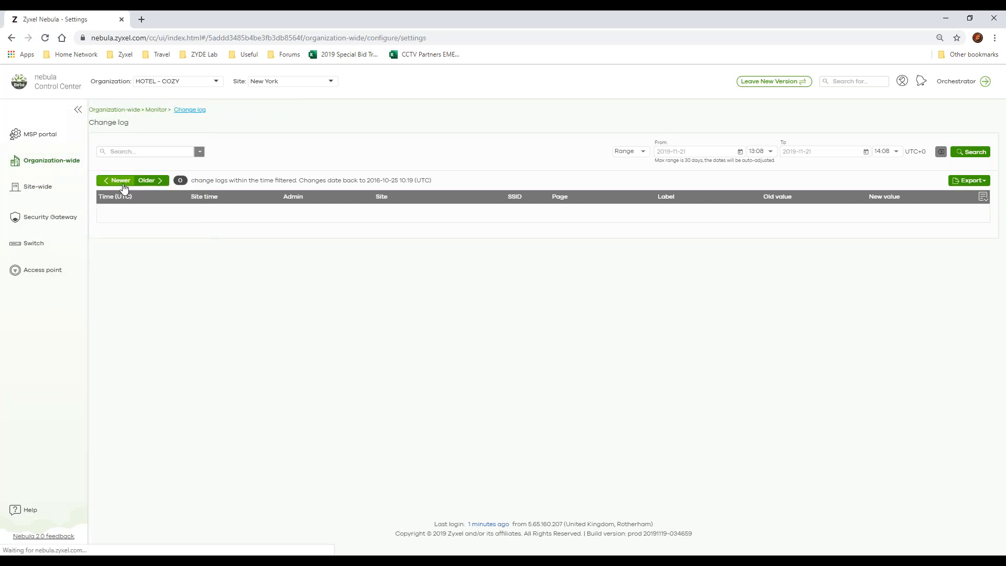
triple_click(421, 152)
click(276, 212)
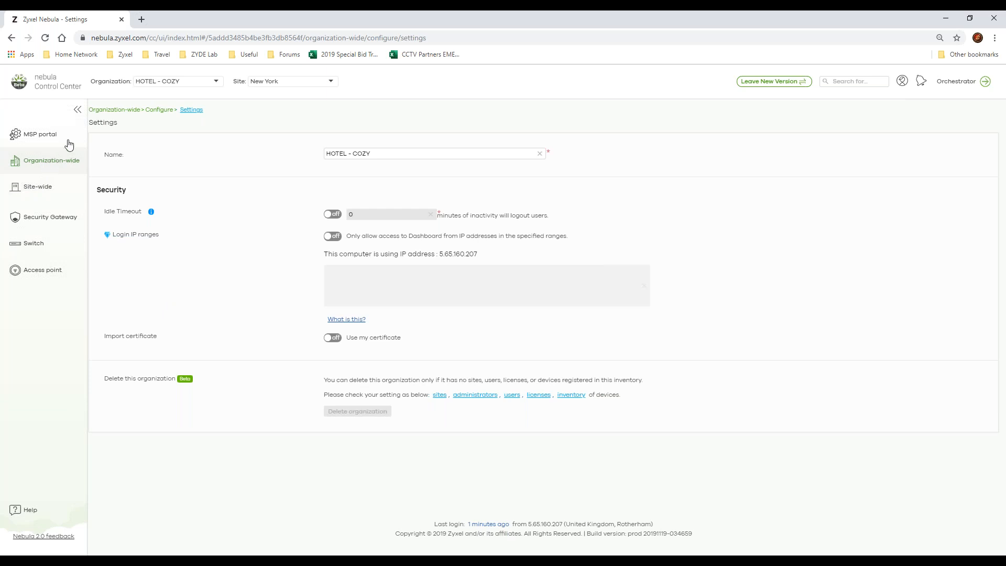
Step: Open the site creation form and examine the sites available for cloning and the templates available for binding
click(72, 169)
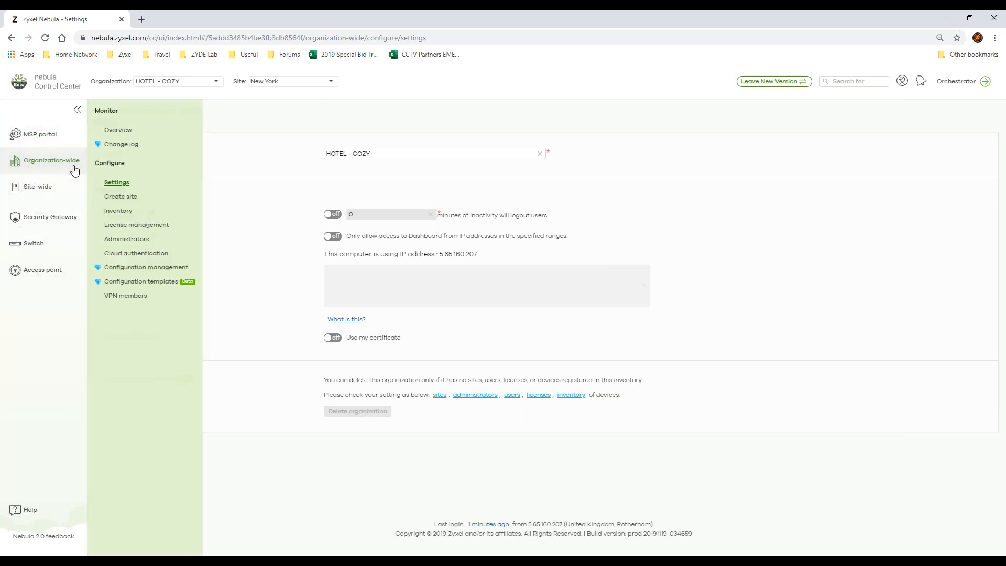
click(140, 202)
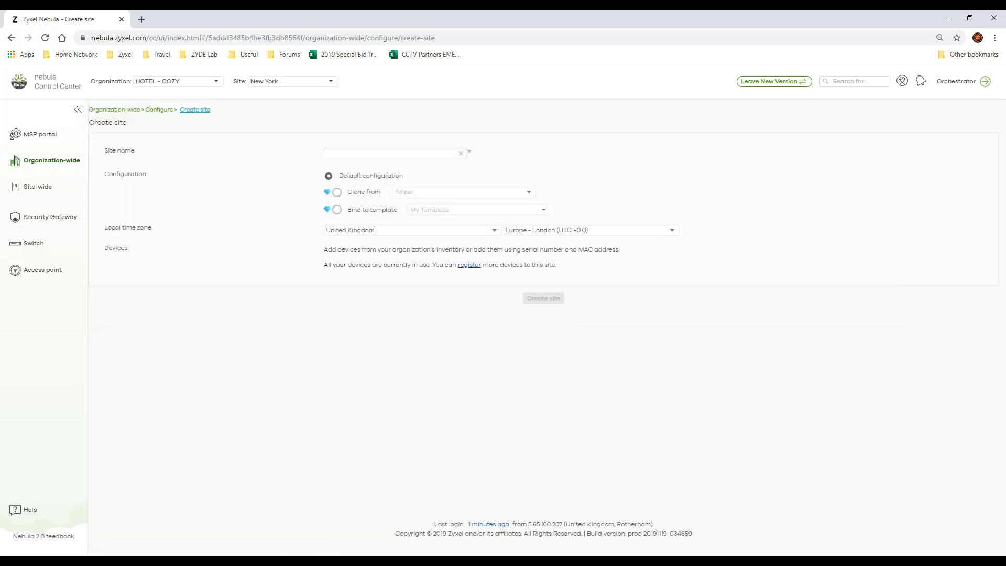
click(360, 157)
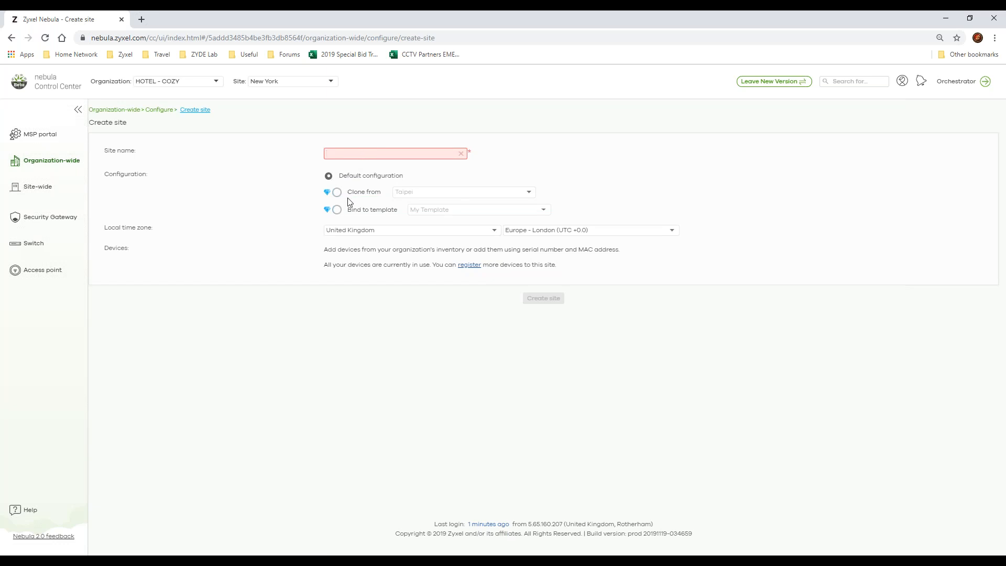
click(369, 197)
click(429, 193)
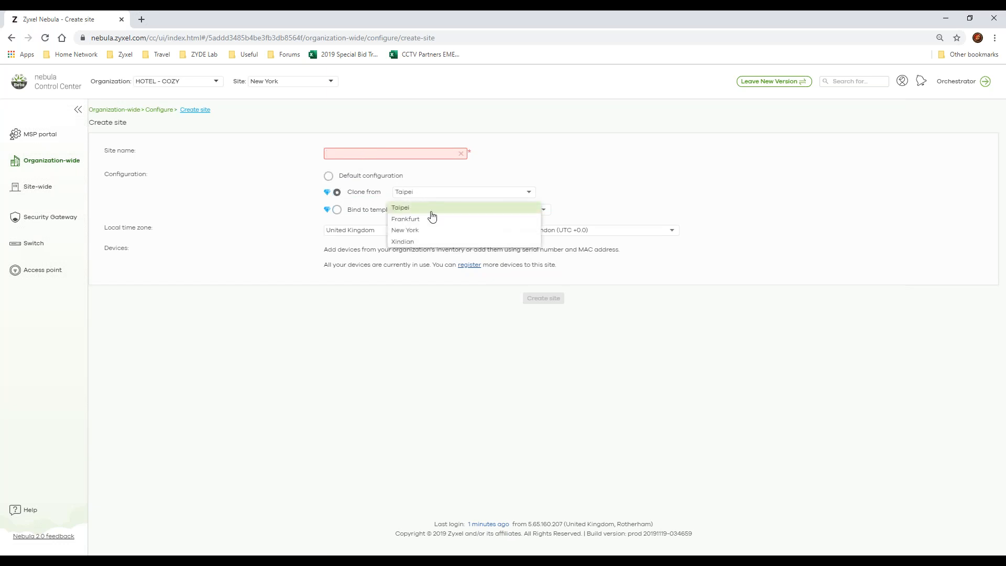
click(349, 212)
click(348, 212)
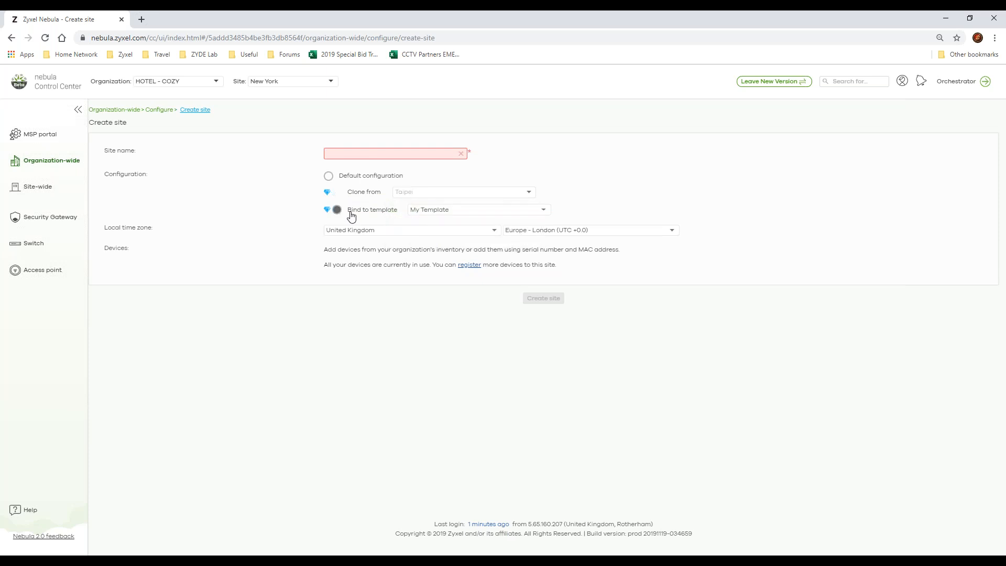
click(428, 218)
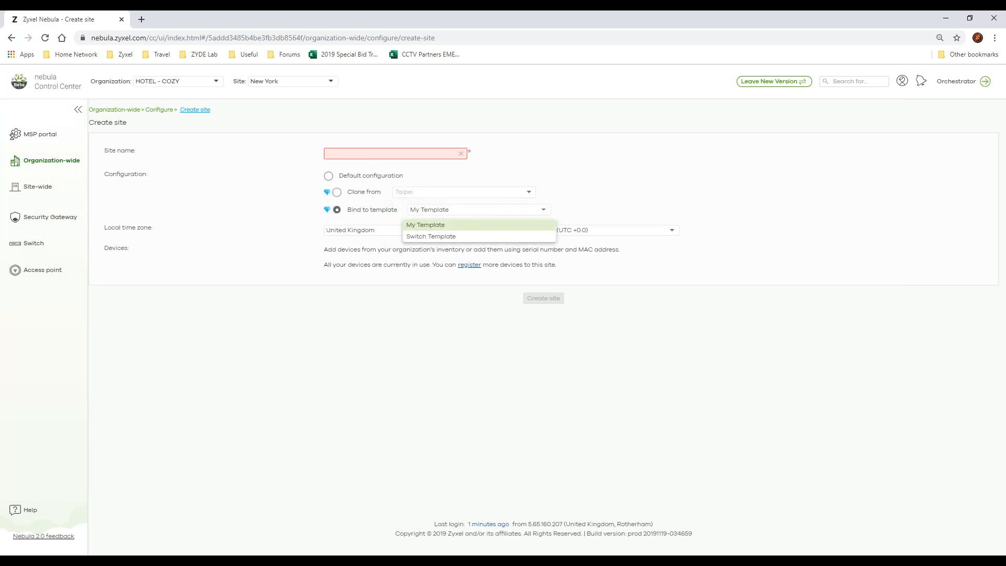
click(586, 202)
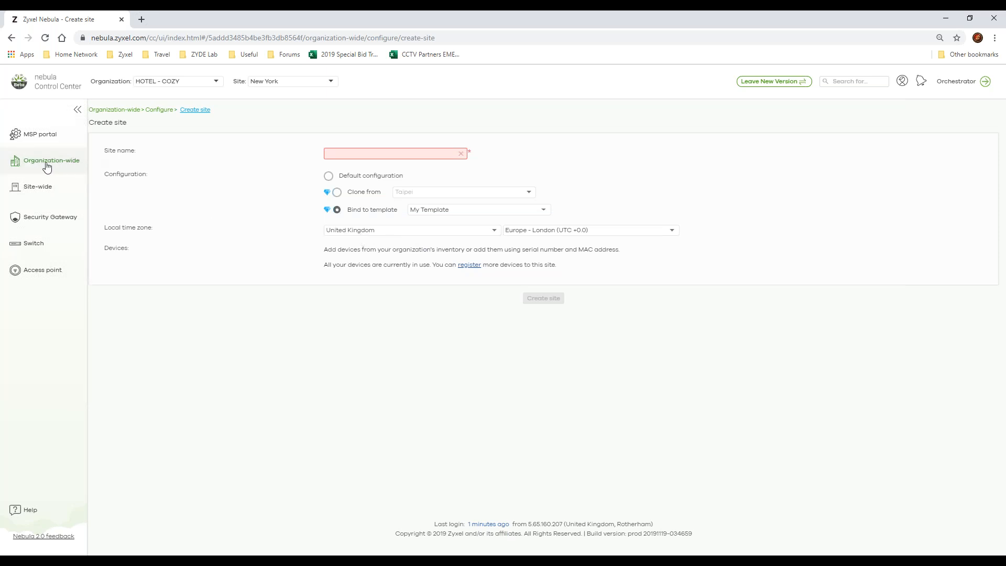
Step: Open the organization's device inventory and examine the device list and its export formats
mouse_move(54, 174)
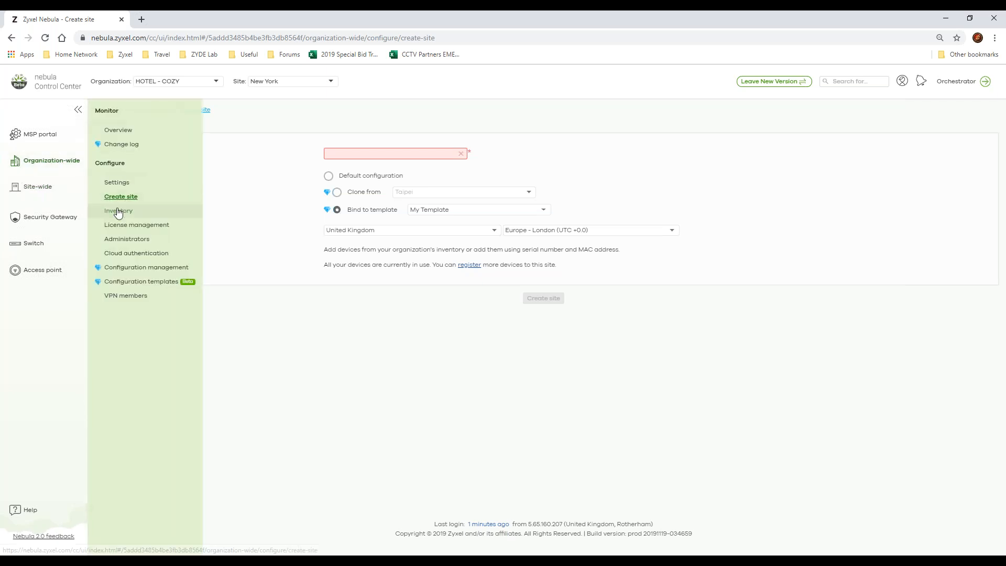
click(137, 210)
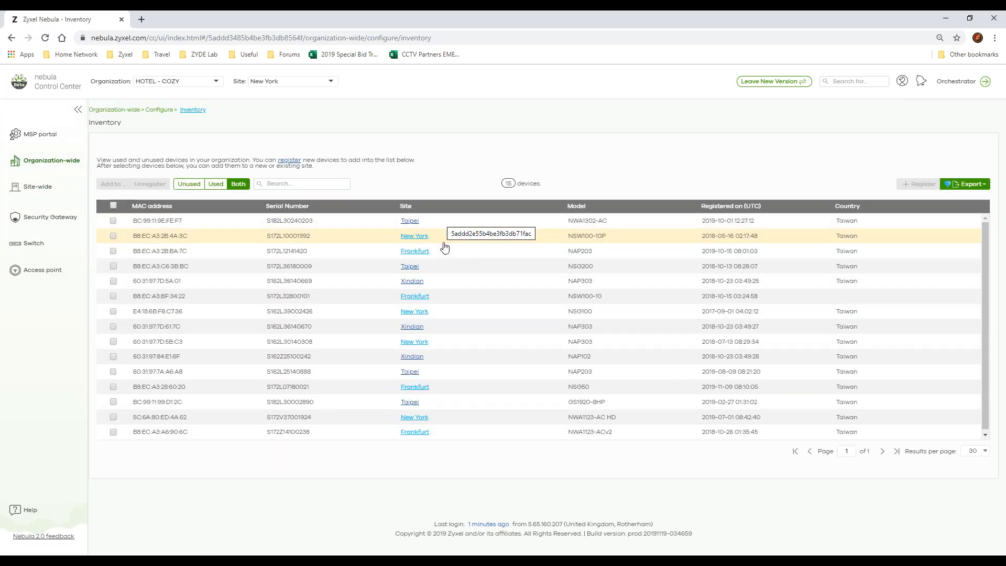
click(46, 163)
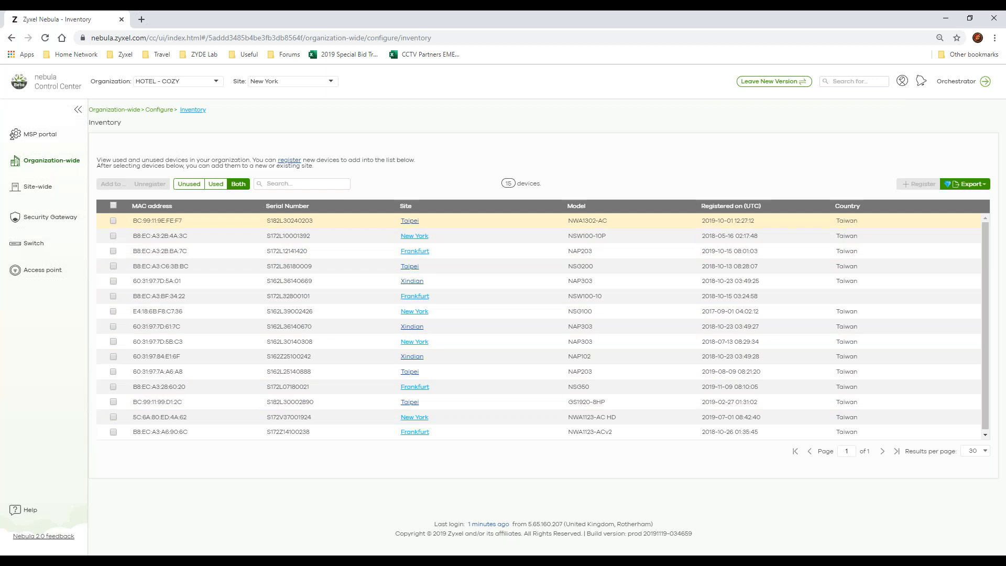
click(113, 221)
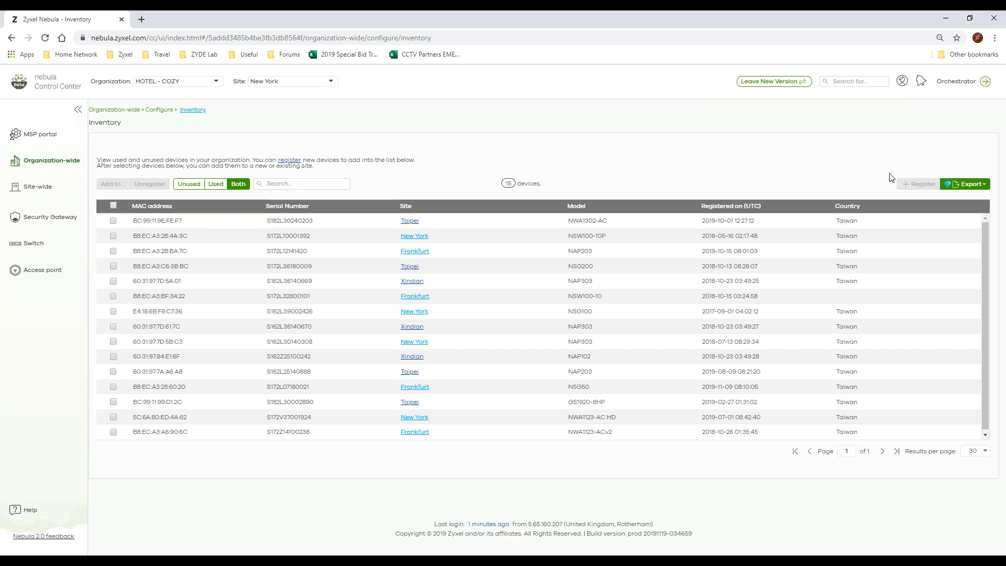
click(953, 184)
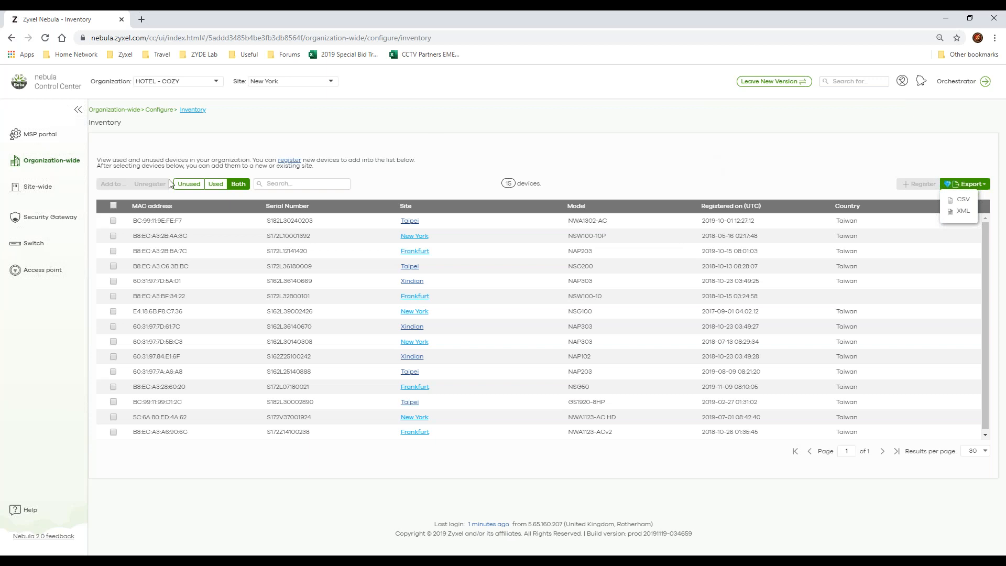
Step: Open license management and calculate the NCC points required for a target co-termination expiration date of 2023-05-24
click(69, 160)
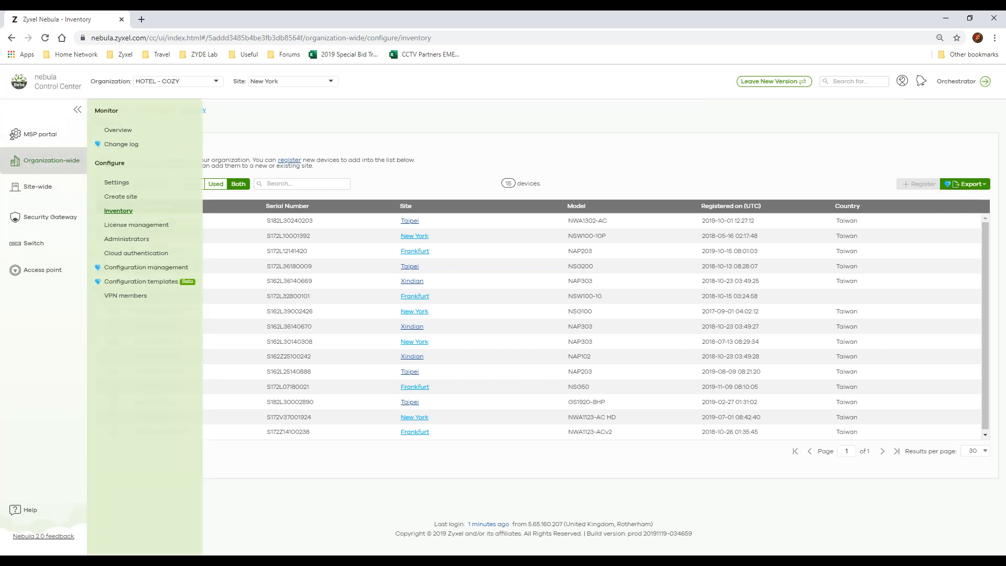
click(140, 230)
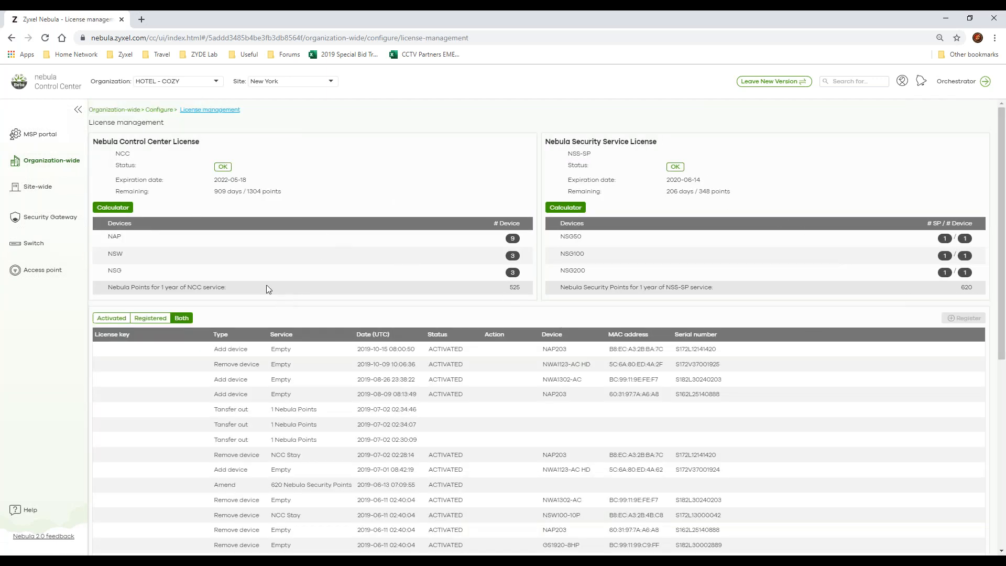
click(124, 210)
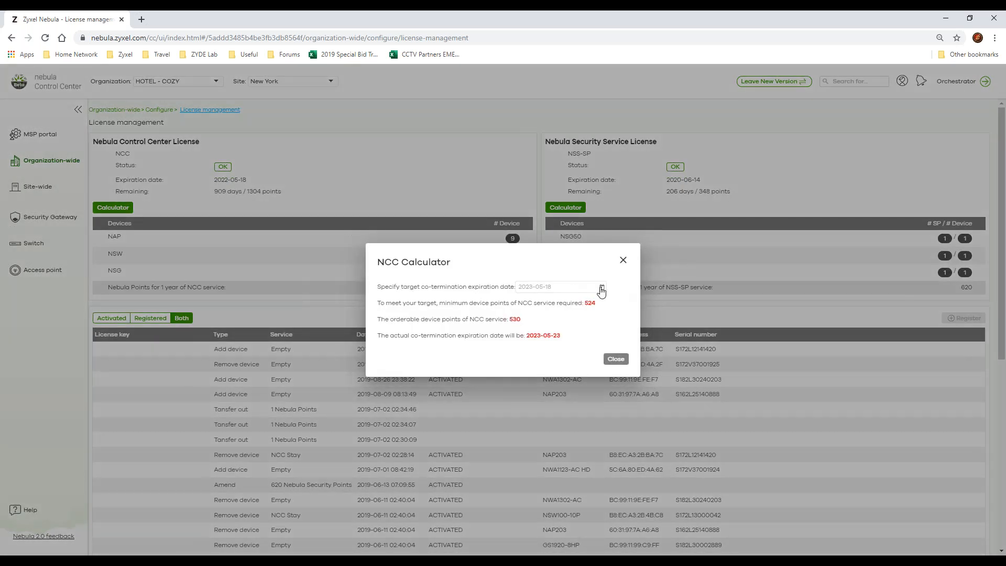
click(601, 292)
click(606, 410)
drag(508, 319, 531, 325)
drag(561, 335, 527, 336)
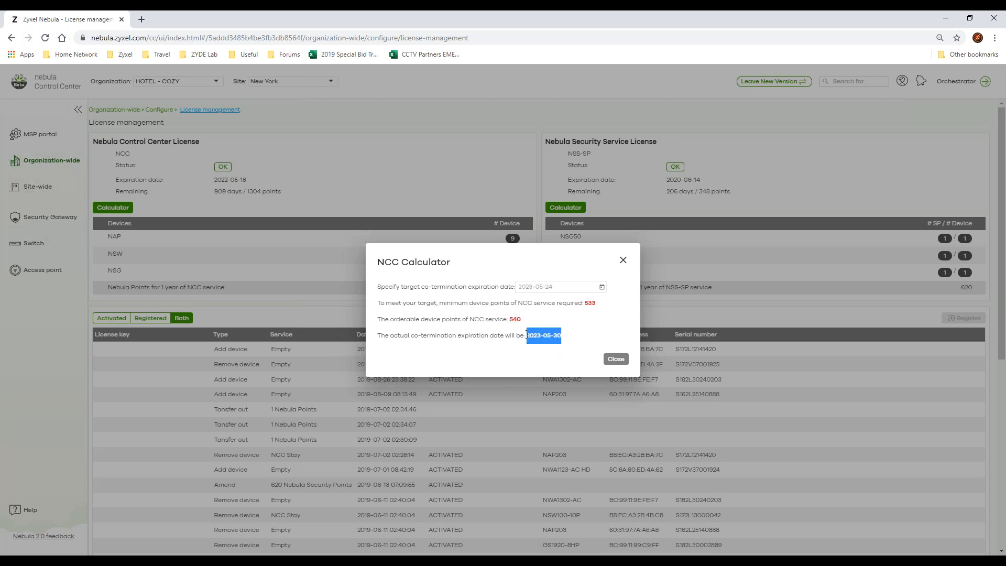
click(623, 260)
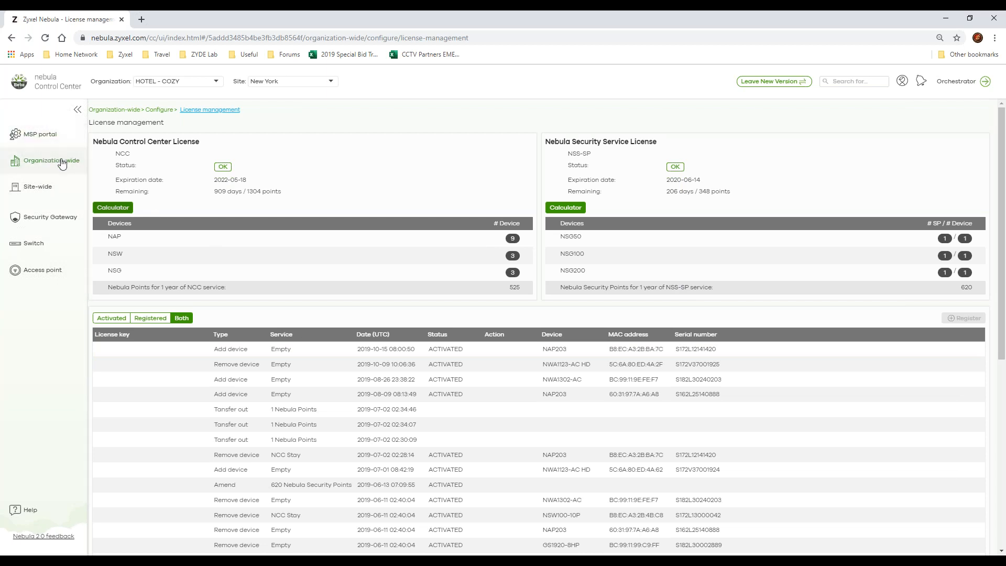
Step: Review the organization's administrators, and examine the account types offered on the cloud authentication page
mouse_move(61, 164)
click(149, 239)
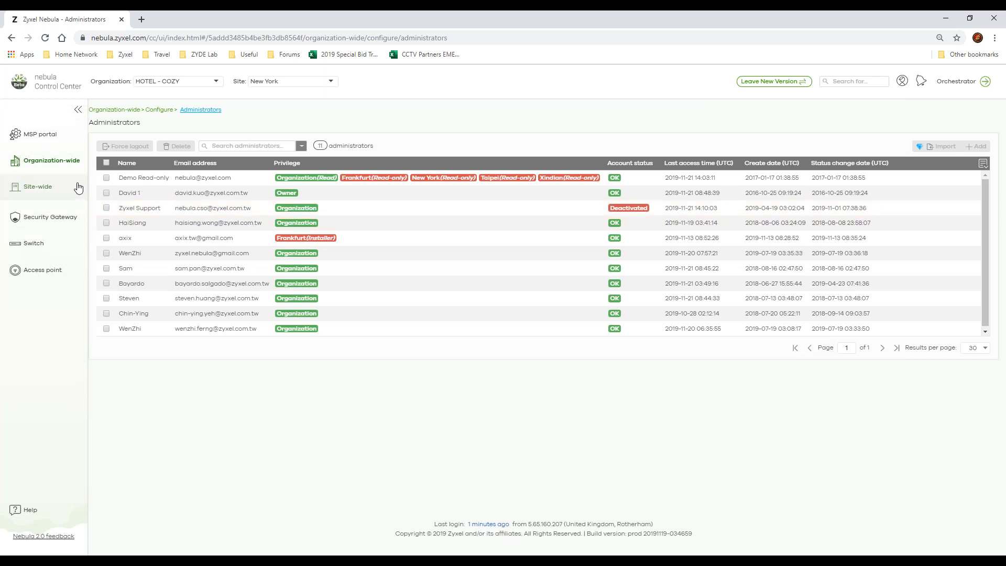
mouse_move(74, 164)
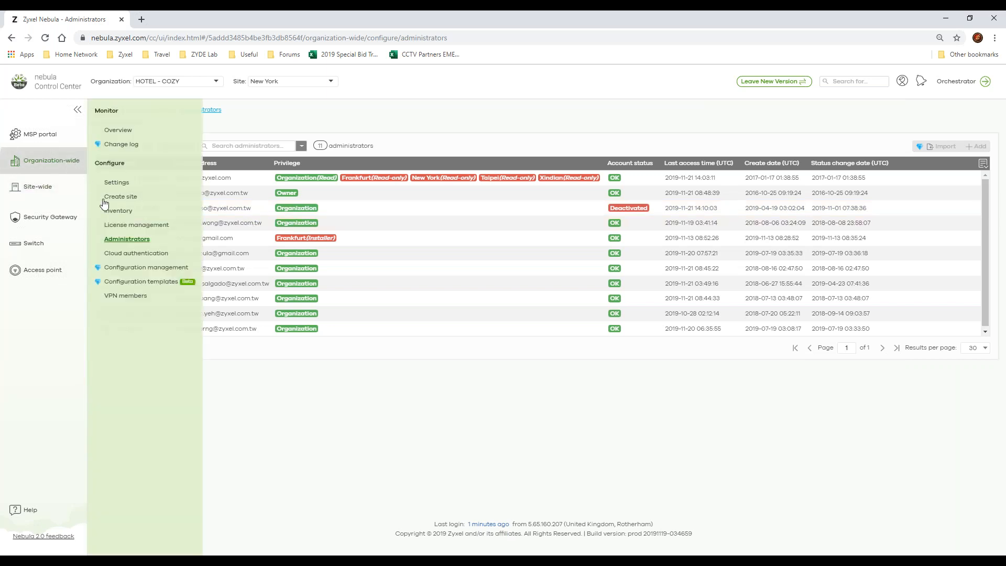
click(130, 254)
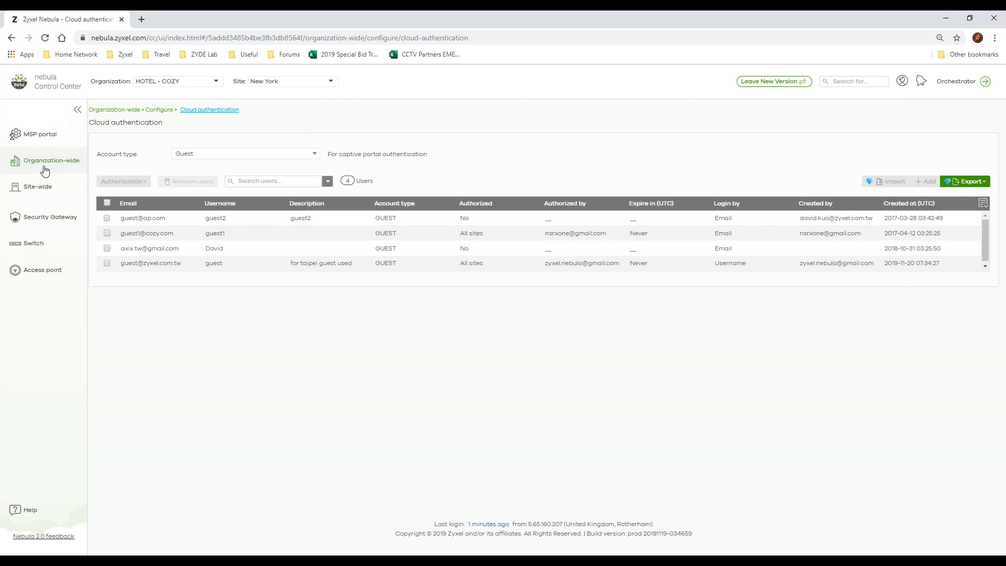
click(219, 155)
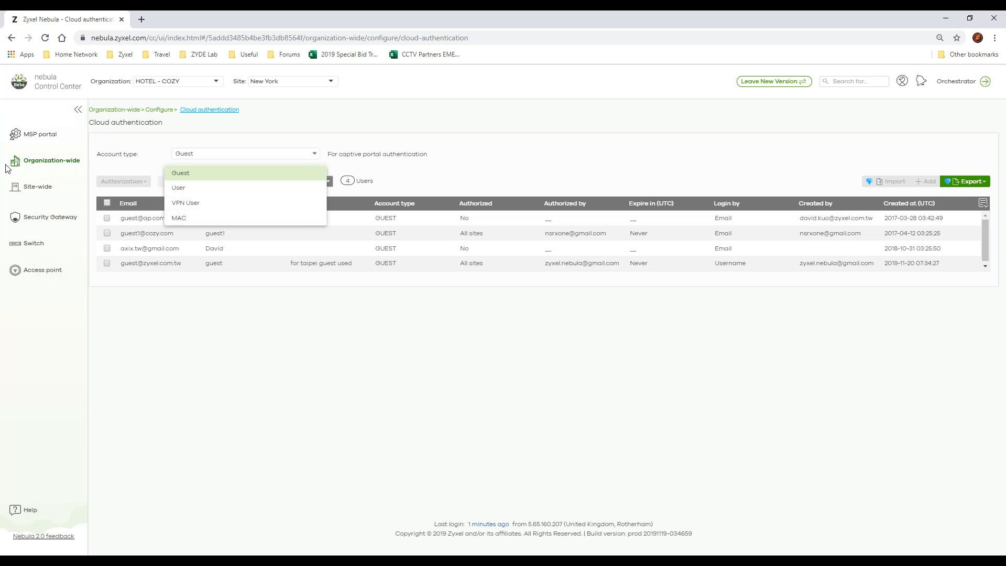
click(30, 163)
Step: Open configuration management and examine the source devices offered for the switch settings clone
mouse_move(31, 162)
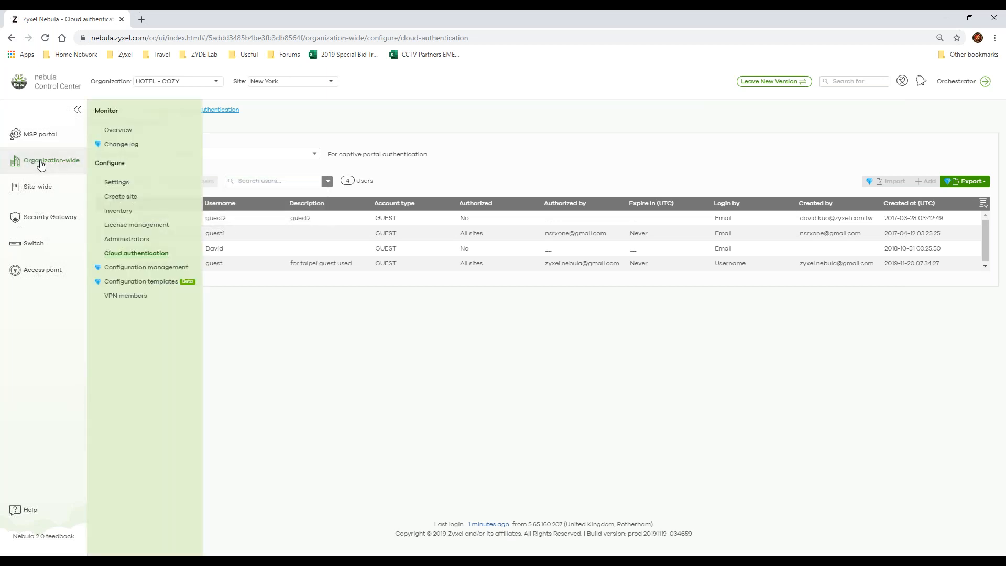
click(133, 270)
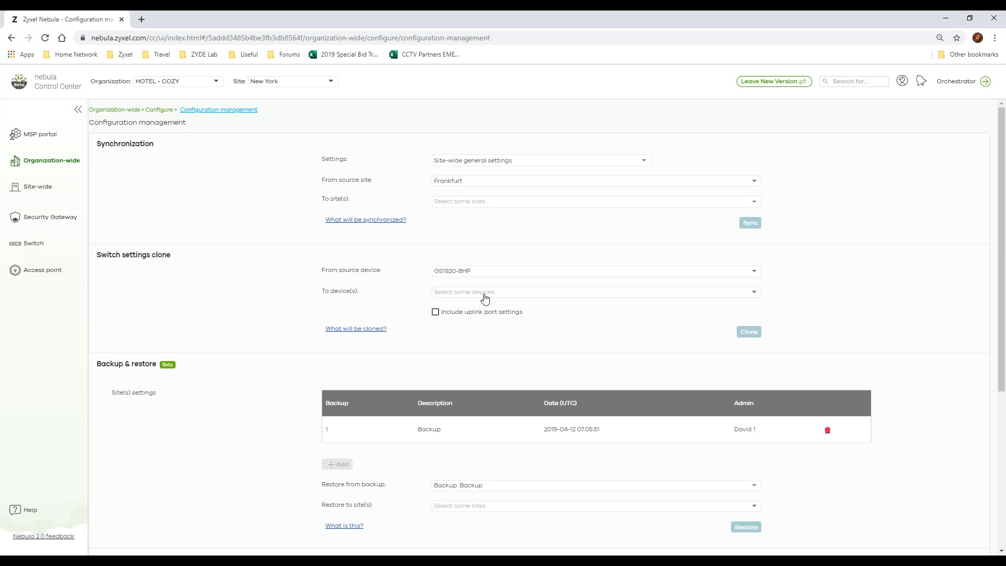
click(499, 276)
click(526, 273)
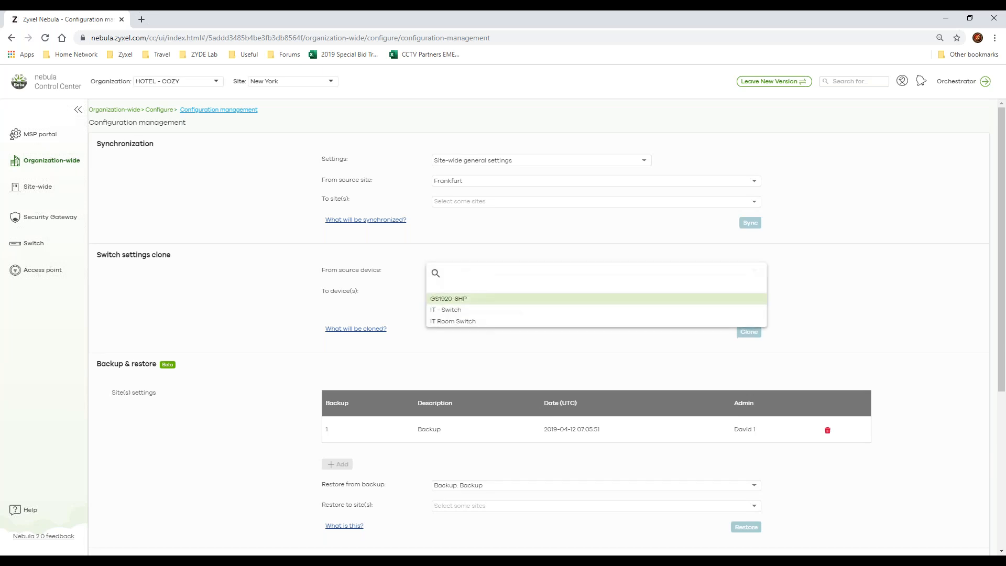
Step: Close the source device list and examine the site and switch backups in the Backup & restore section
click(883, 278)
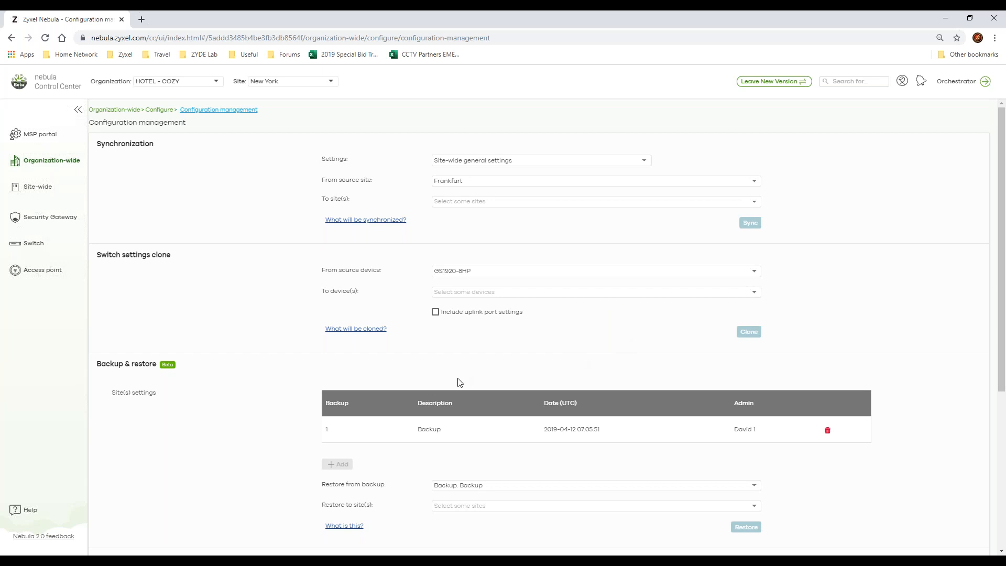
scroll(363, 417, down, 3)
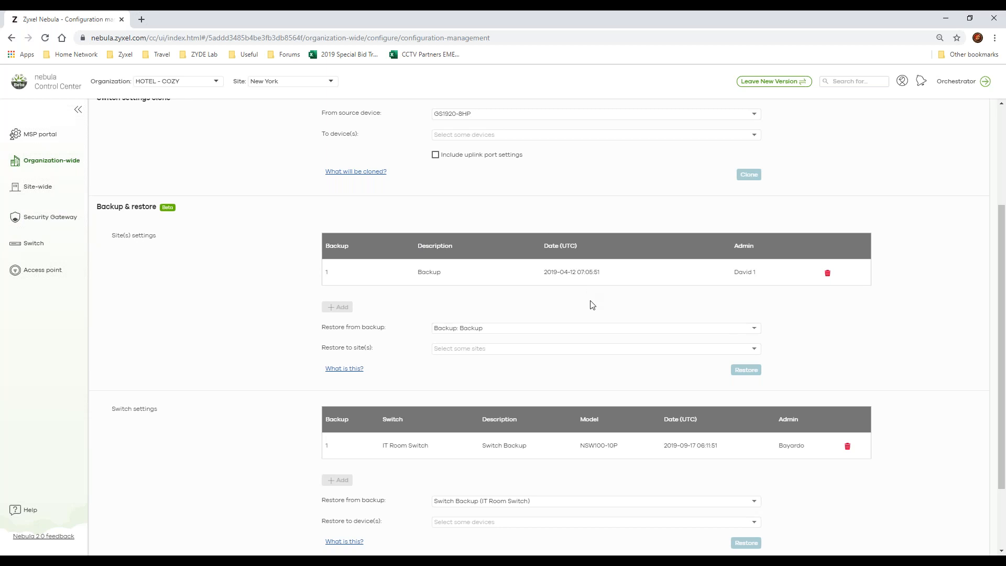
scroll(431, 320, down, 2)
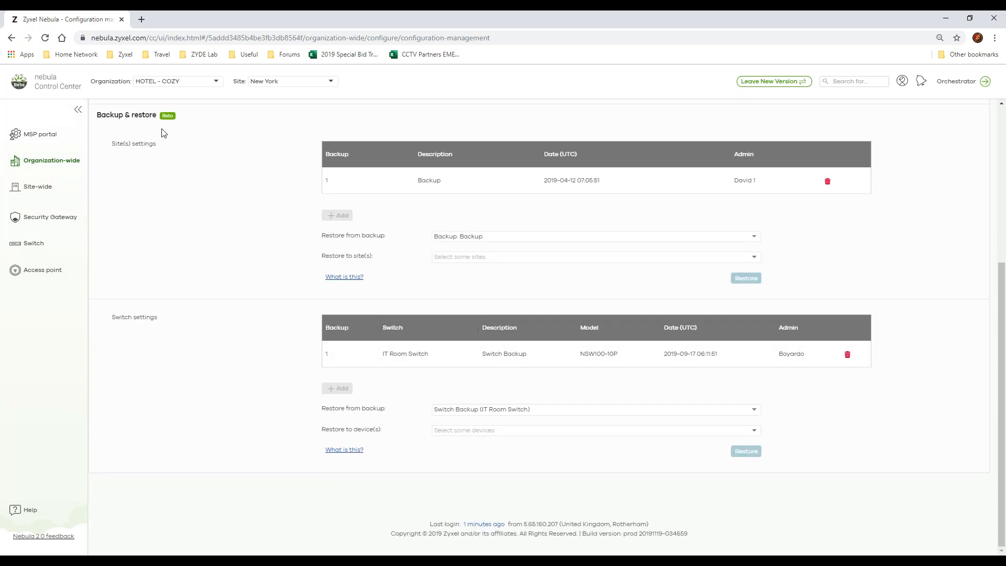
Step: Open the configuration templates and inspect My Template's bound Frankfurt site through to its dashboard, returning to the template list
mouse_move(59, 161)
click(141, 283)
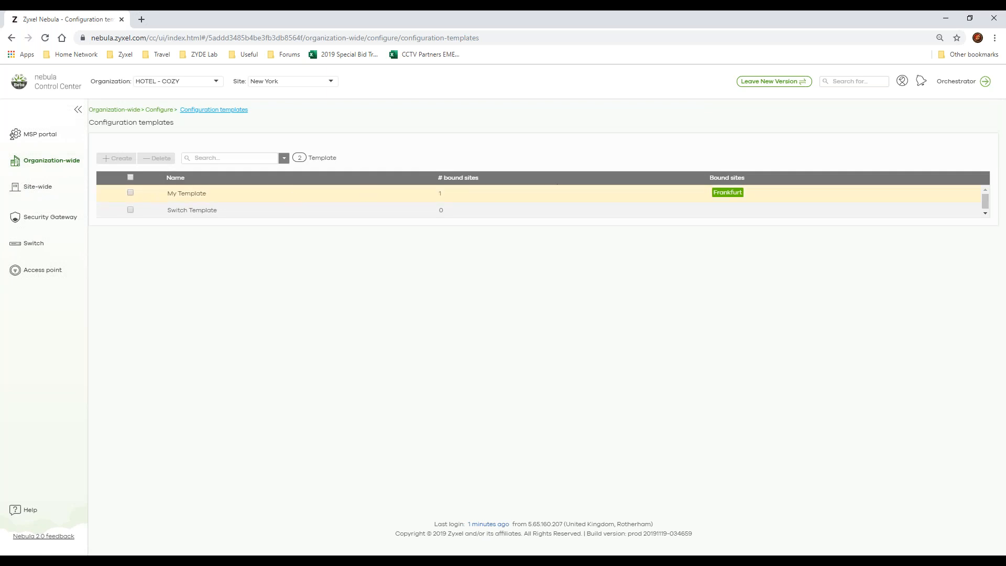
click(184, 195)
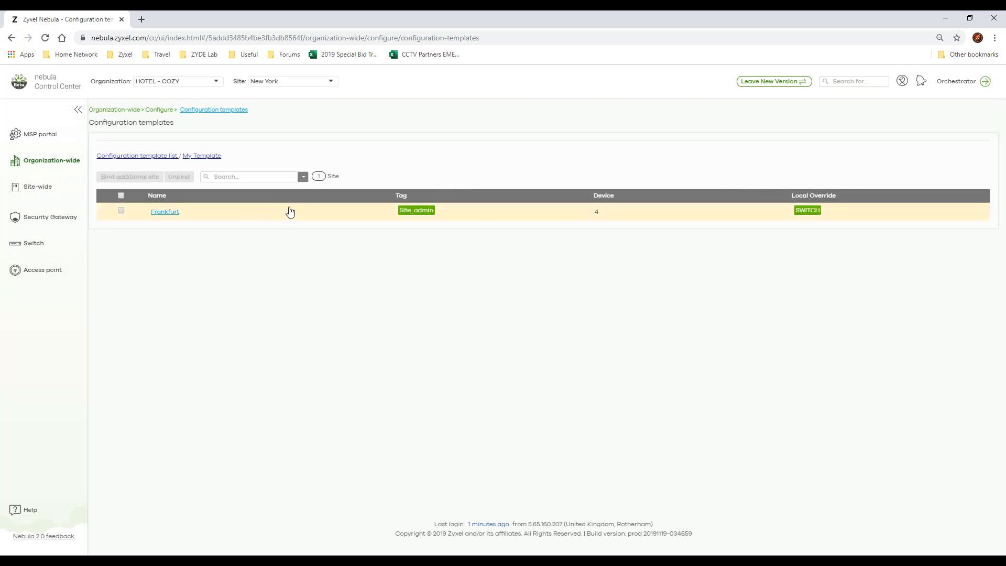
click(173, 215)
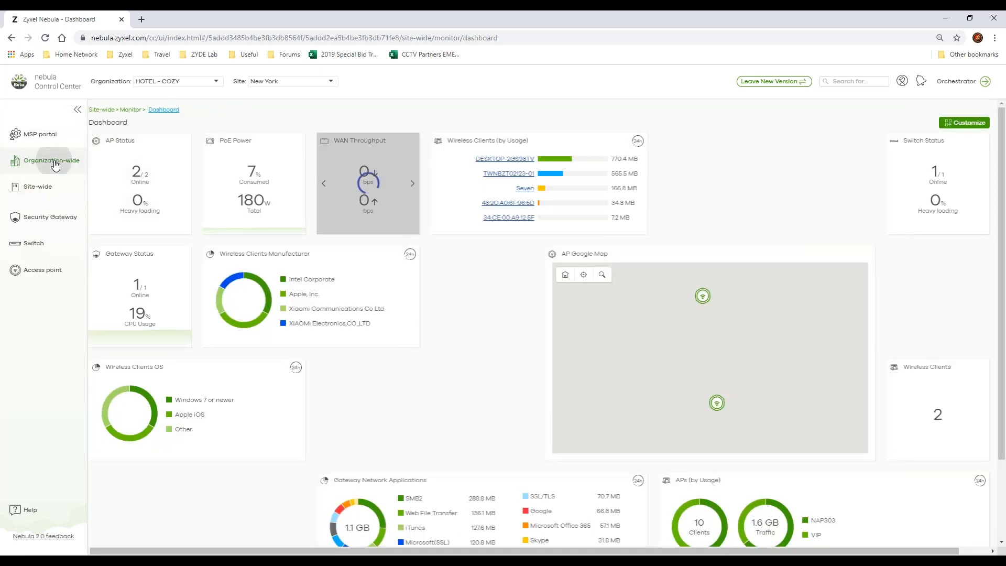
mouse_move(55, 165)
click(142, 285)
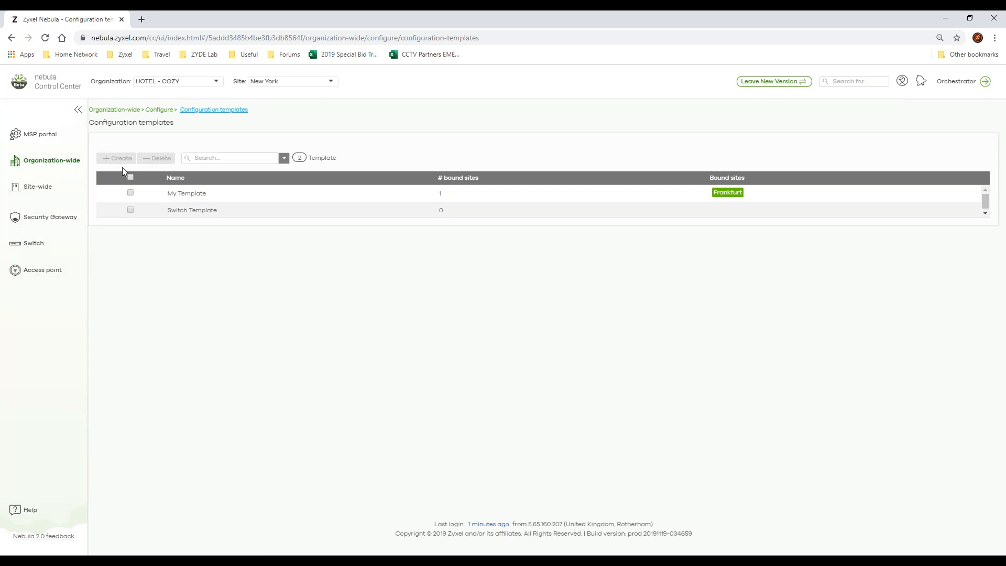
Step: Open the organization's VPN members page and examine the VPN topology, connected site members and site connectivity
mouse_move(54, 162)
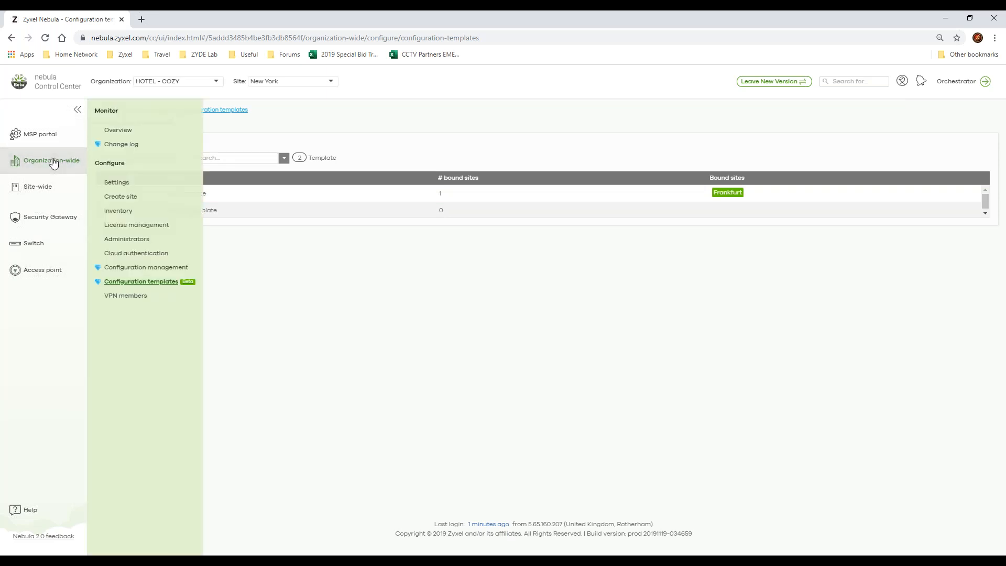
click(133, 302)
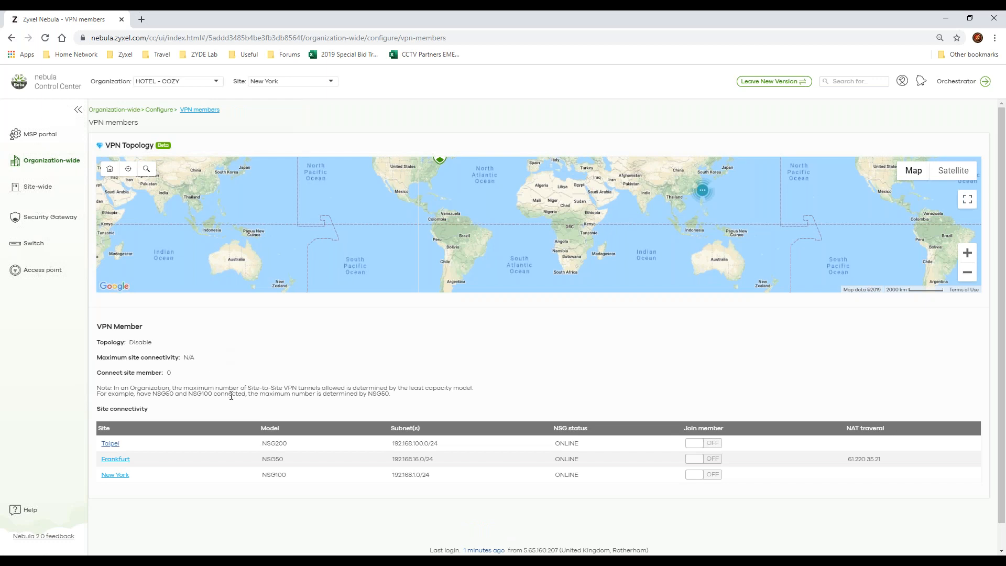
scroll(231, 396, down, 1)
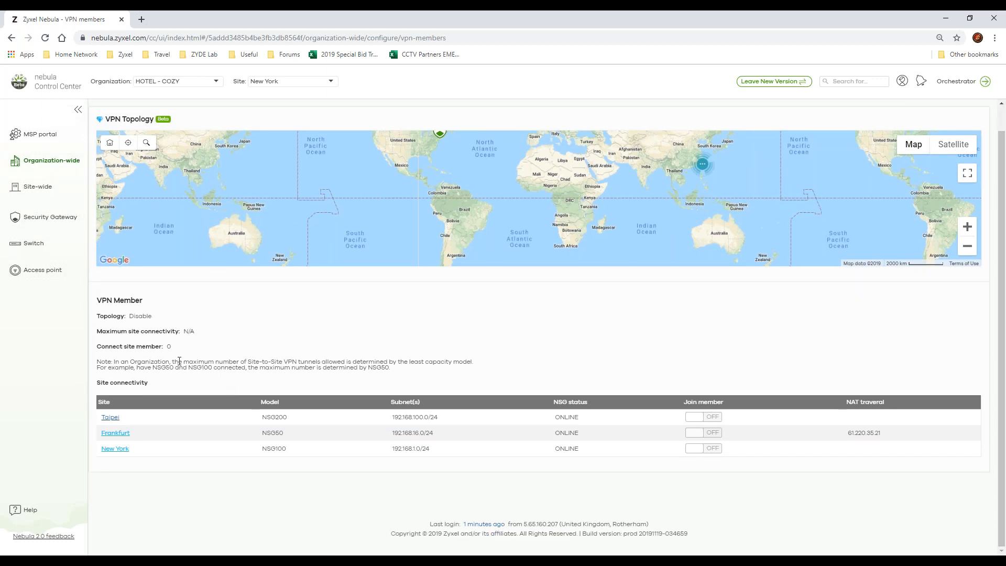
drag(178, 348, 99, 349)
triple_click(99, 350)
click(360, 361)
Step: View the site-wide dashboard and review the site's summary report, from WAN usage through to the power rate over time
mouse_move(54, 189)
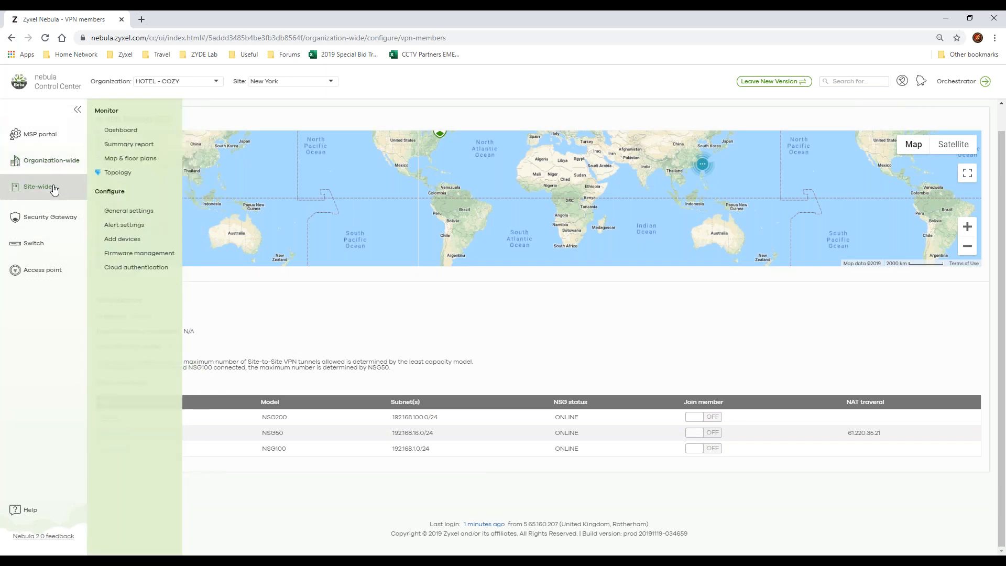
click(134, 135)
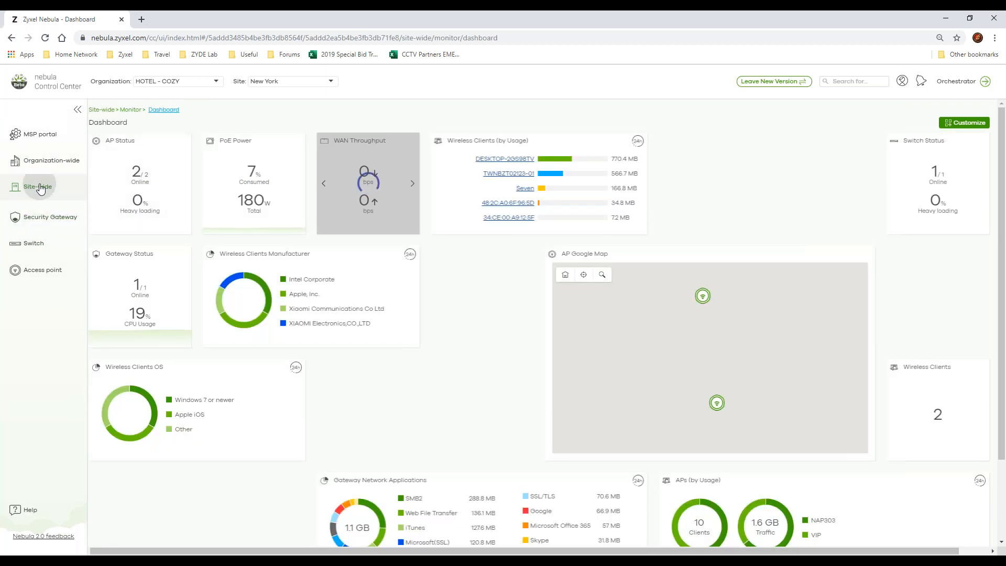
mouse_move(41, 189)
click(128, 147)
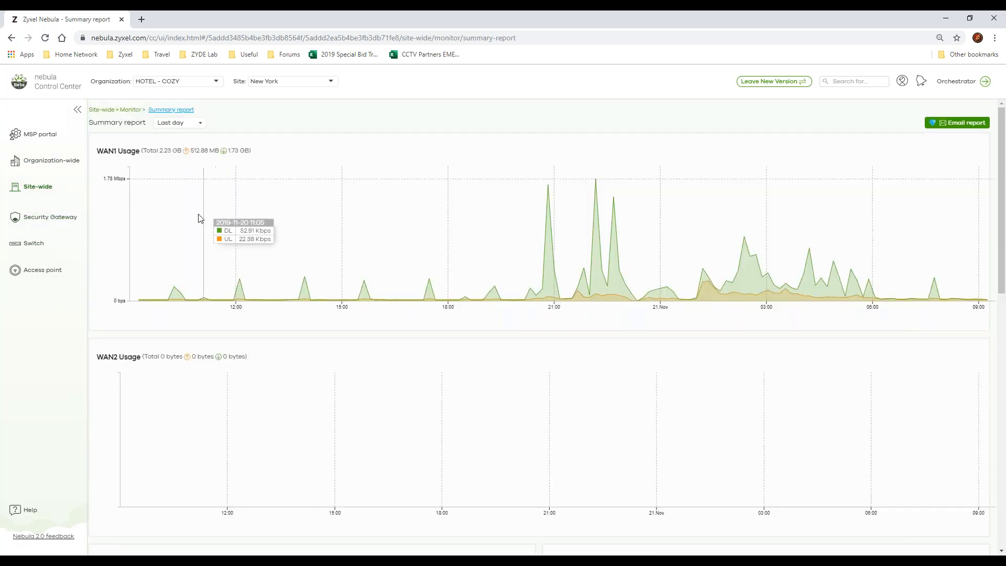
scroll(199, 228, down, 7)
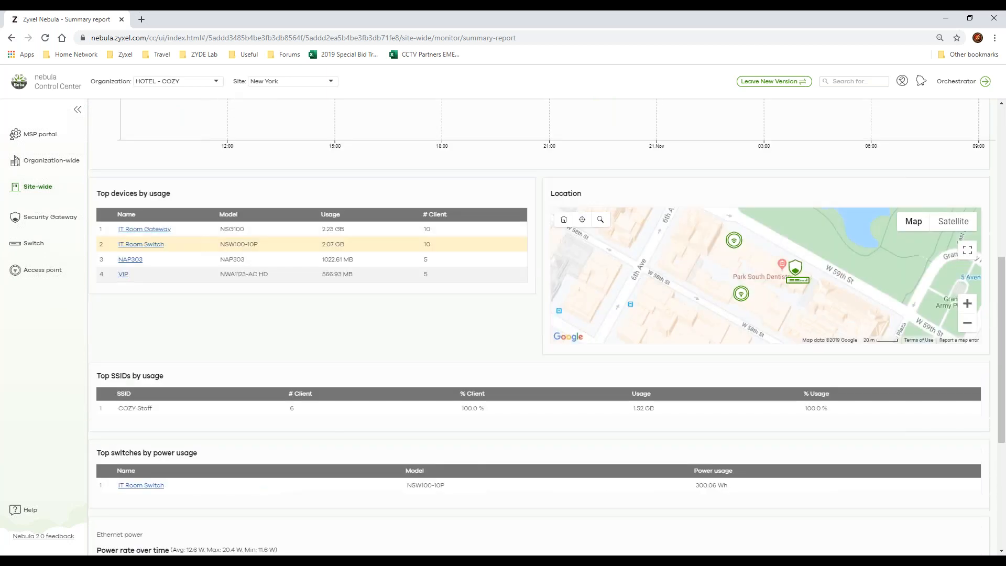
scroll(314, 239, down, 5)
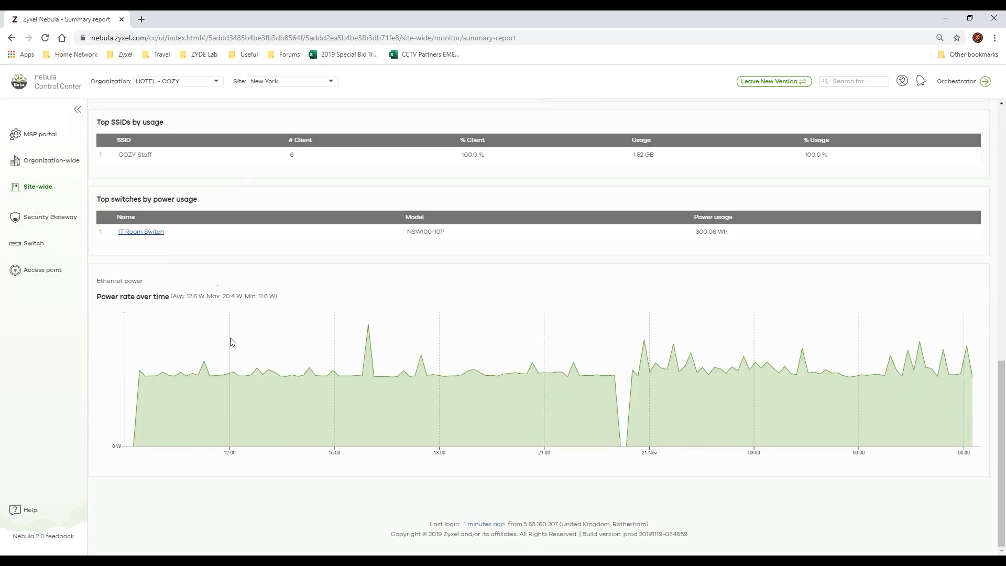
scroll(548, 408, up, 6)
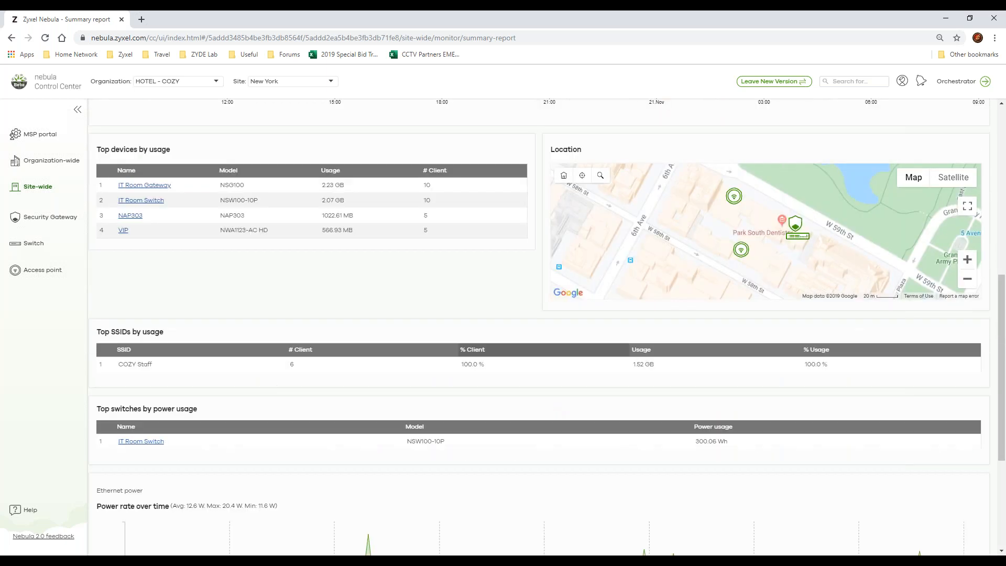
scroll(578, 349, up, 2)
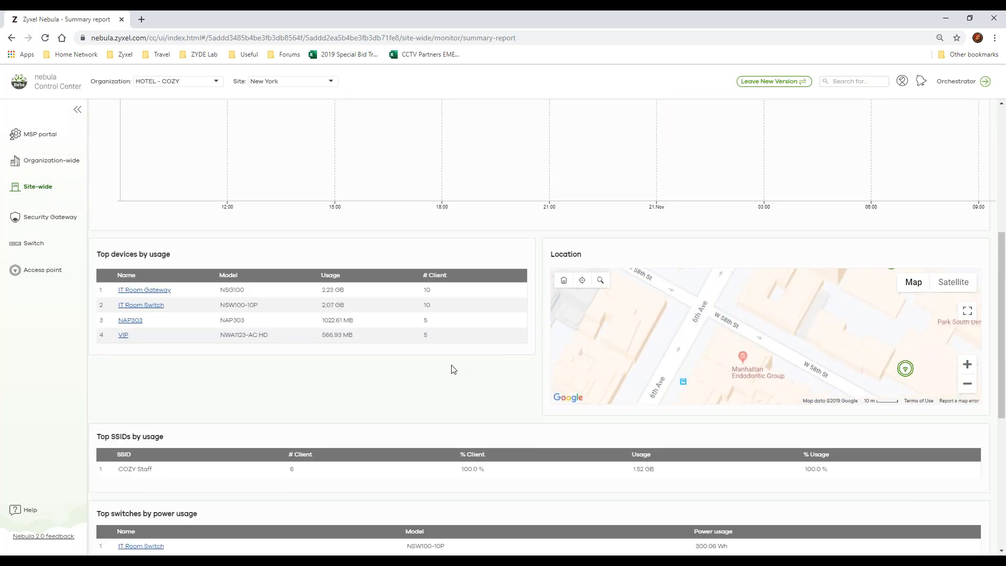
scroll(449, 366, up, 3)
scroll(396, 309, up, 3)
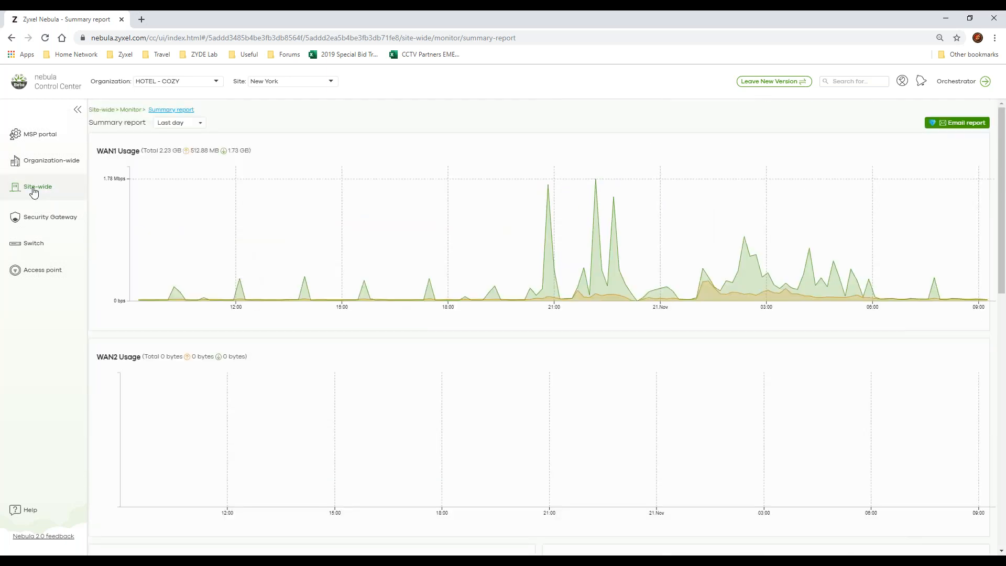
Step: Open the site's map and floor plans, and examine the floor plan options and the devices placed on the map
mouse_move(45, 189)
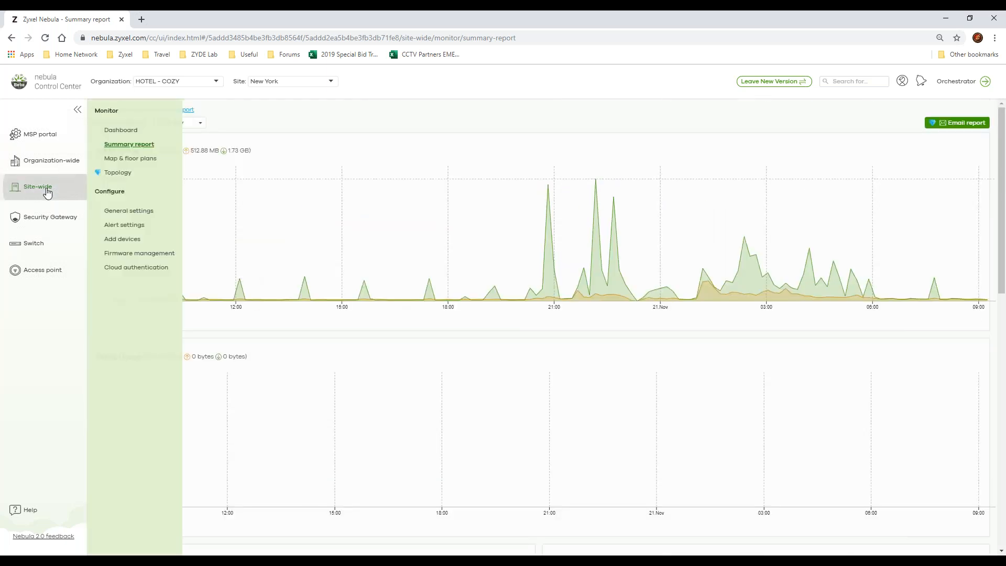
click(130, 163)
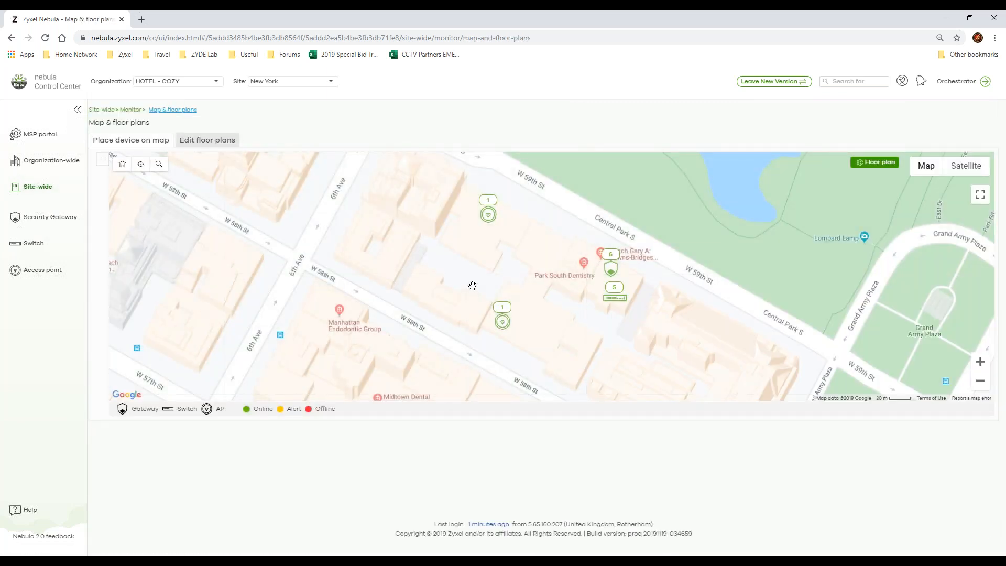
scroll(471, 286, down, 1)
scroll(472, 285, down, 1)
click(860, 166)
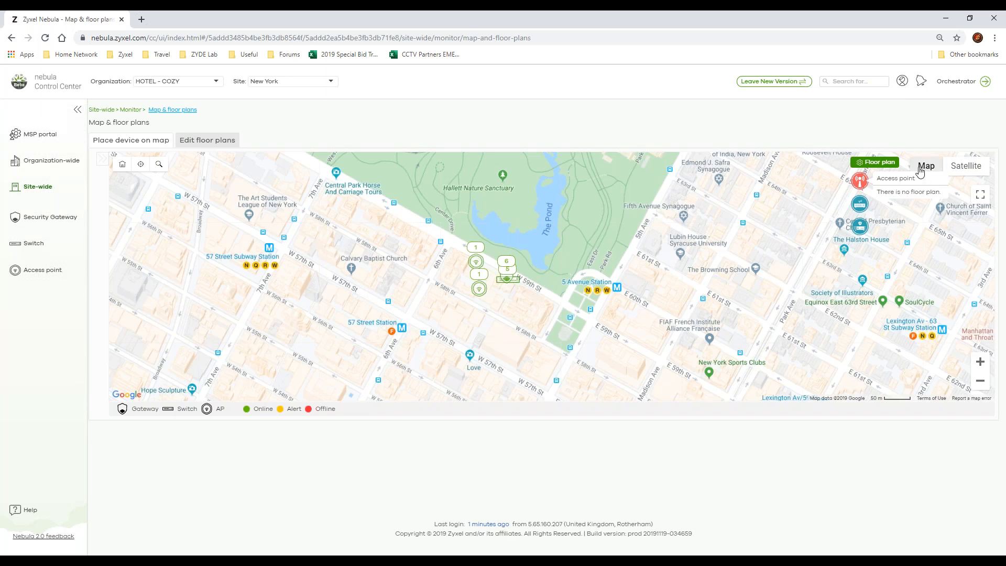
click(226, 143)
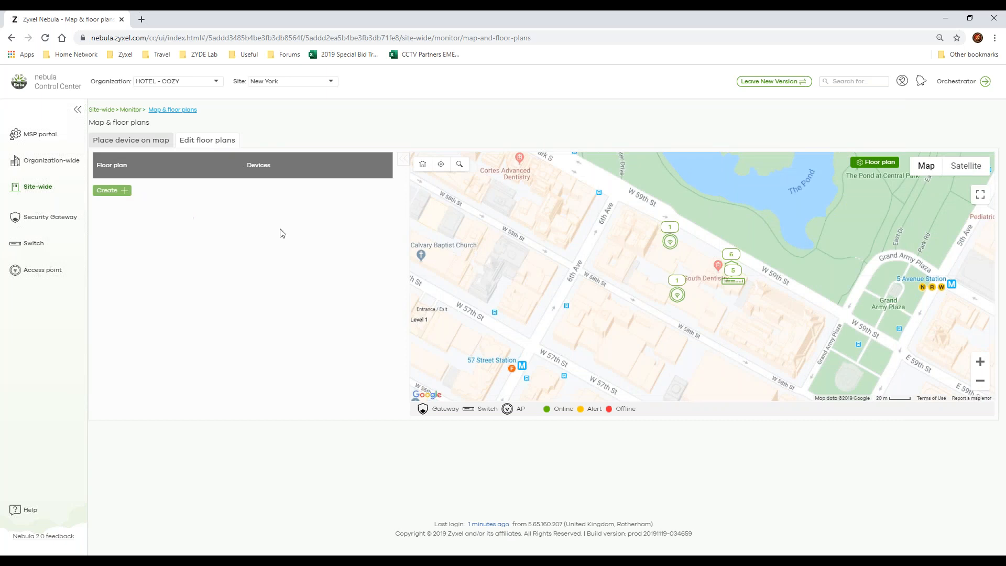
click(110, 140)
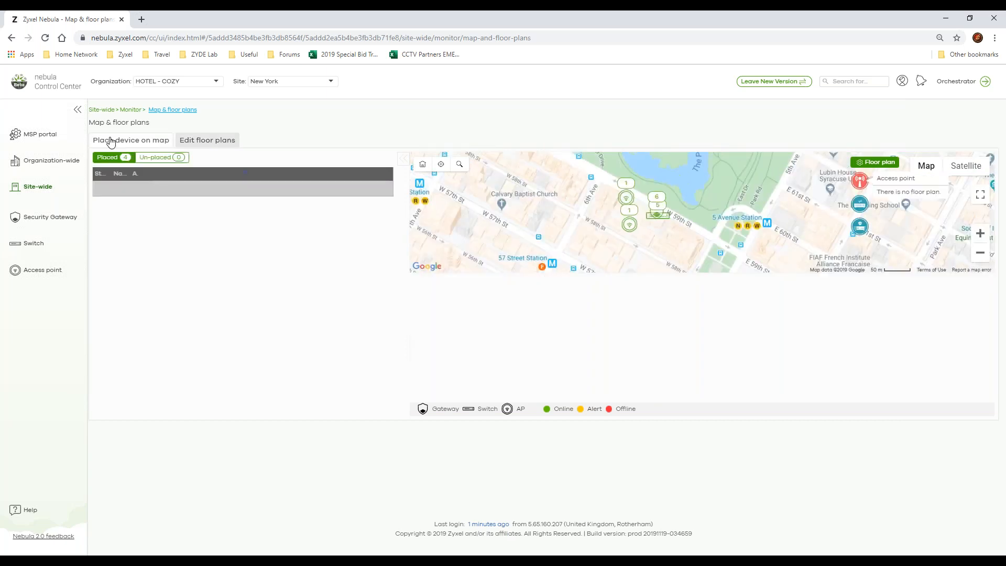
Step: Open the site topology and examine the VIP access point's details, including its remote port
mouse_move(55, 189)
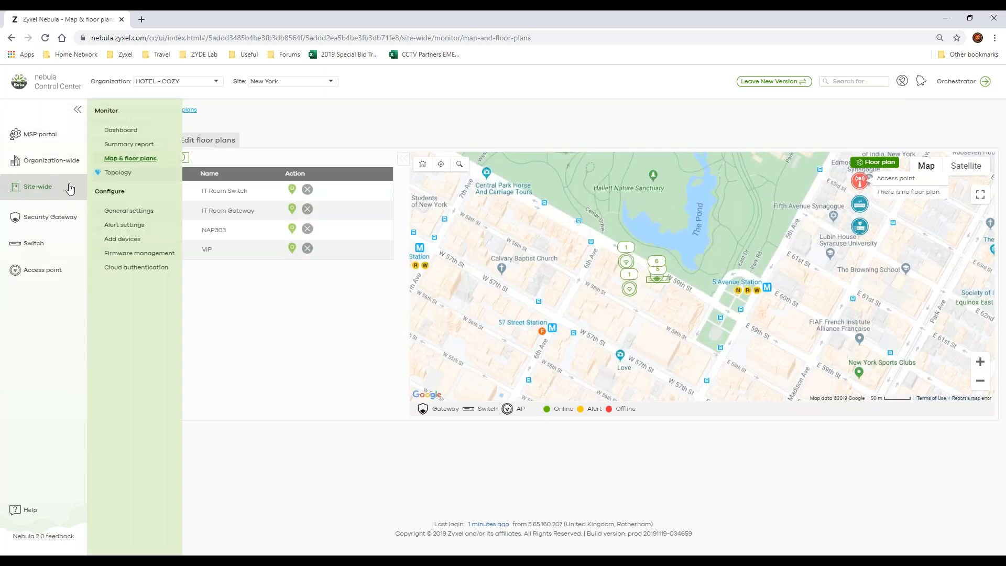
click(147, 177)
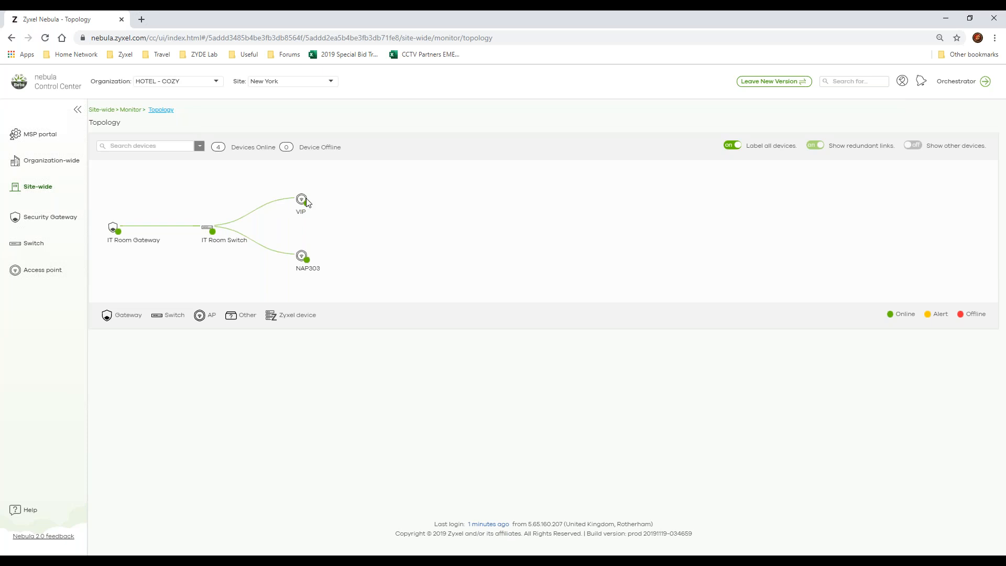
mouse_move(304, 199)
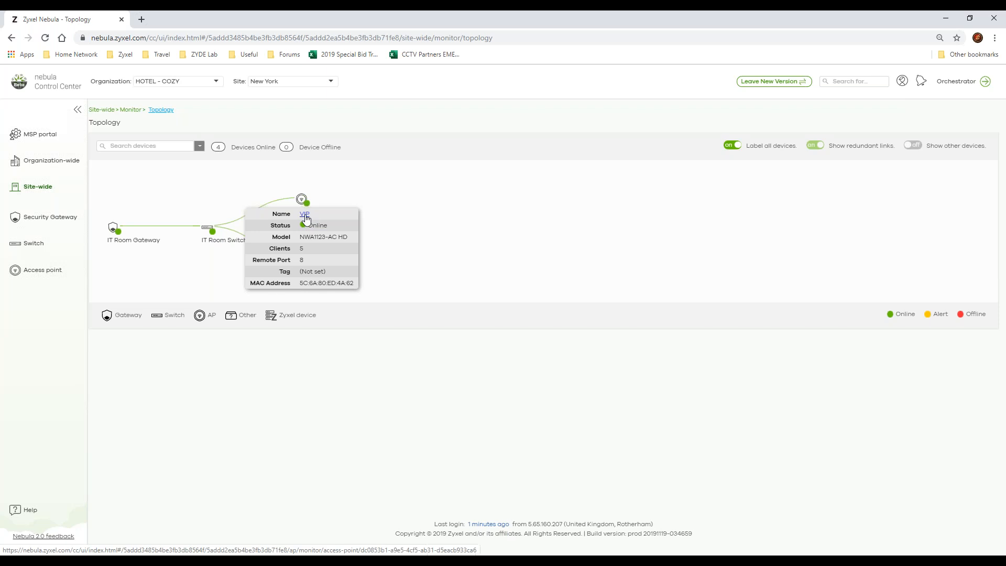
drag(303, 260, 257, 267)
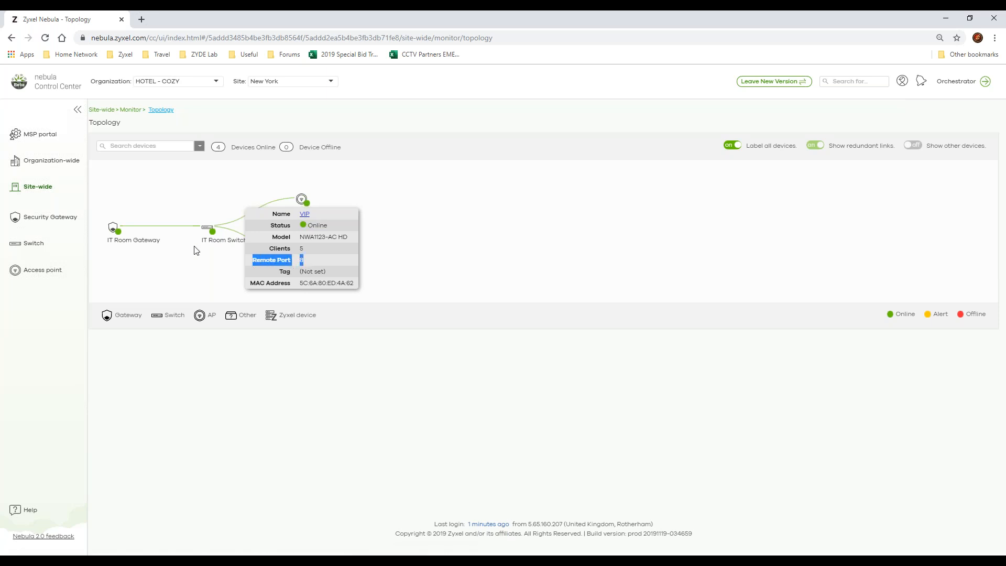
click(214, 263)
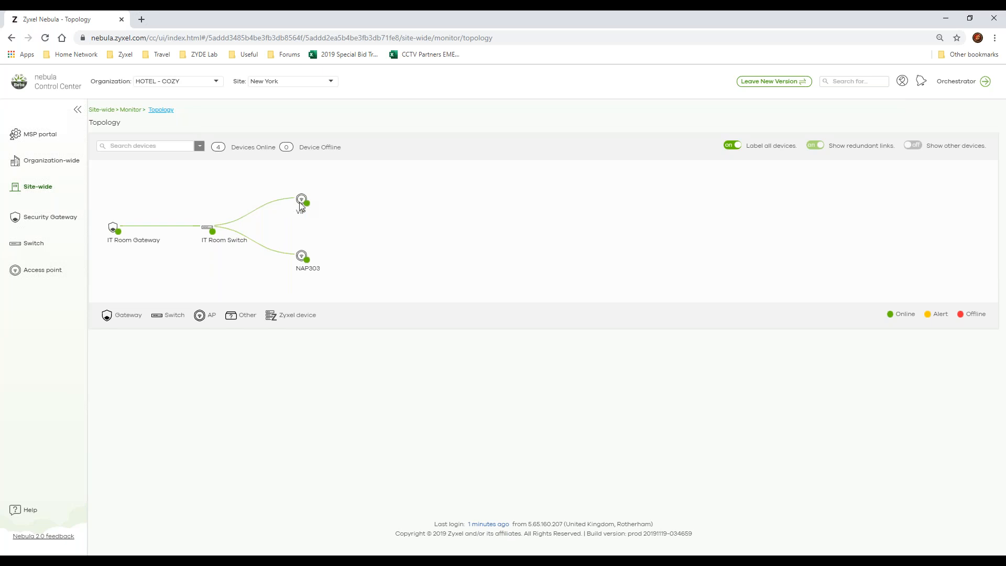
click(306, 203)
drag(305, 260, 256, 259)
click(203, 240)
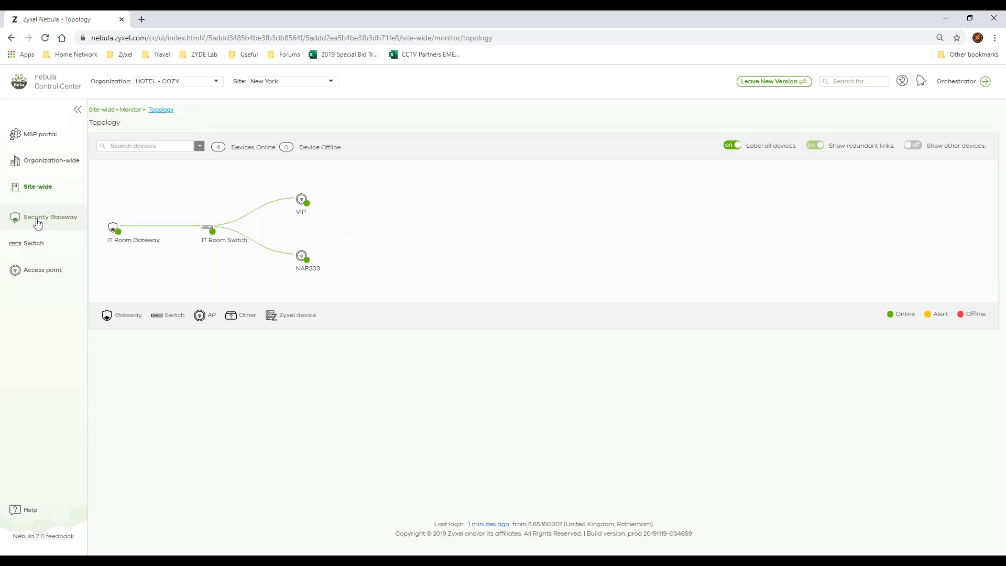
Step: Open the site's general settings and review them from the local credentials and captive portal reauthentication through to the firmware upgrades
mouse_move(48, 191)
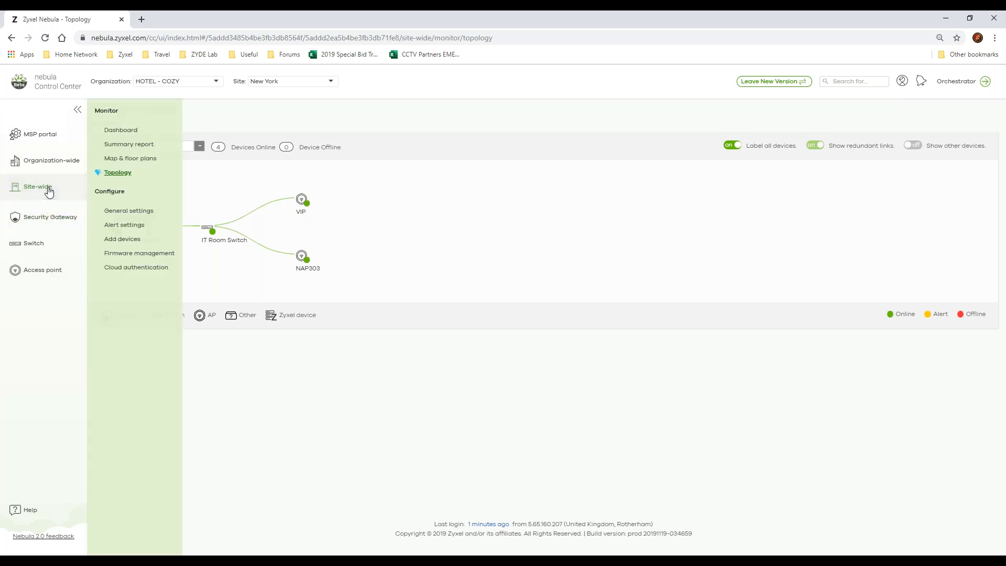
click(134, 217)
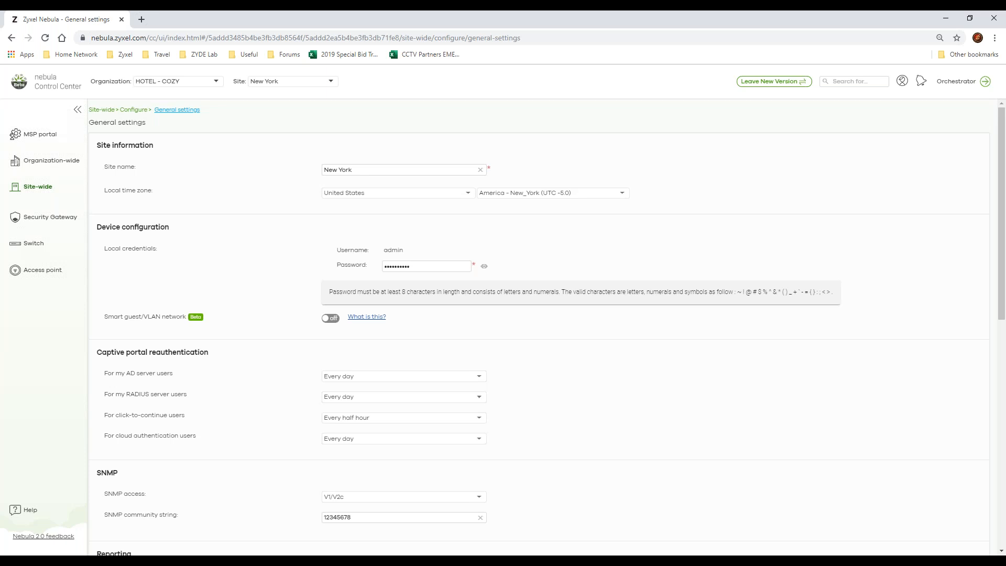
drag(422, 267, 308, 271)
scroll(440, 335, down, 3)
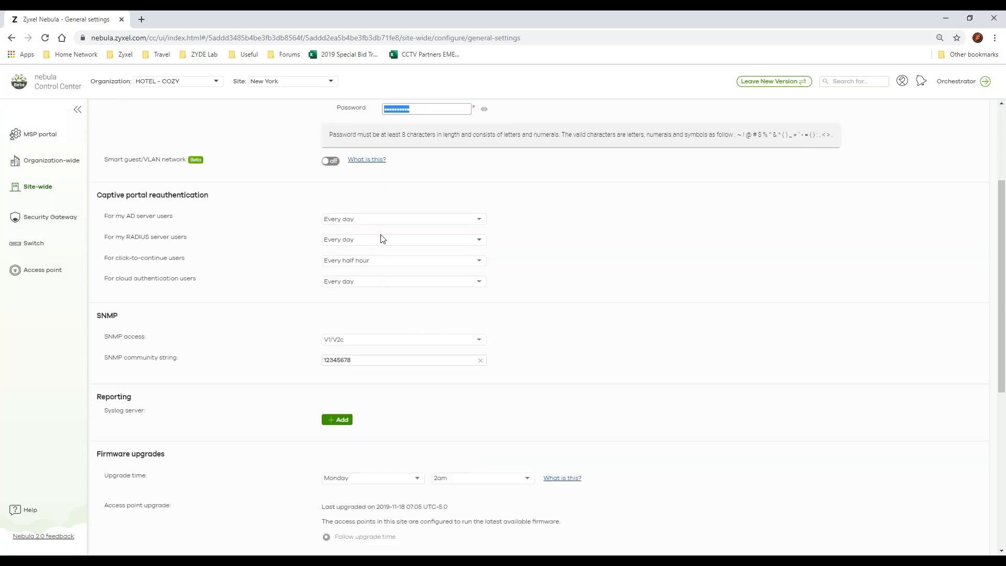
click(389, 221)
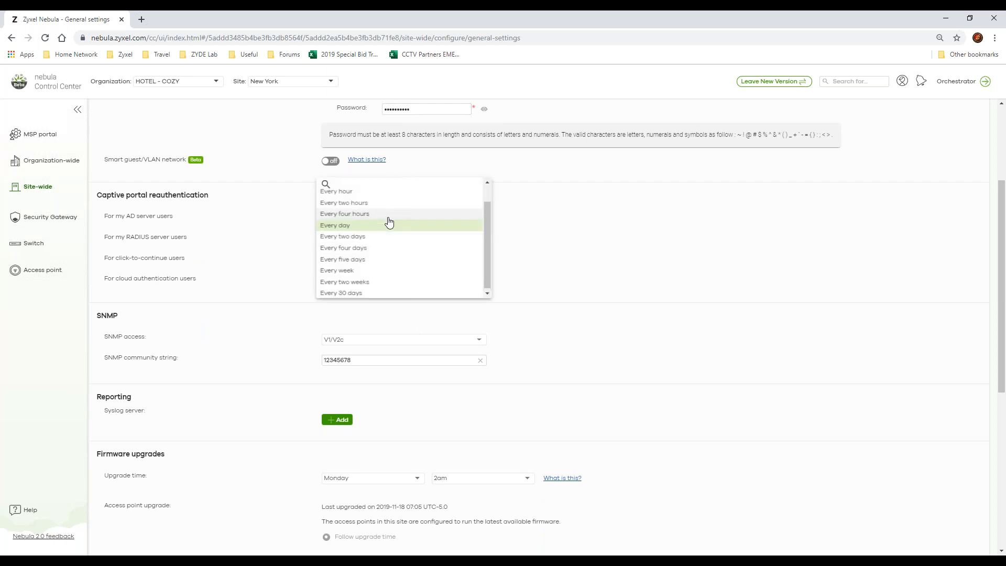
click(565, 240)
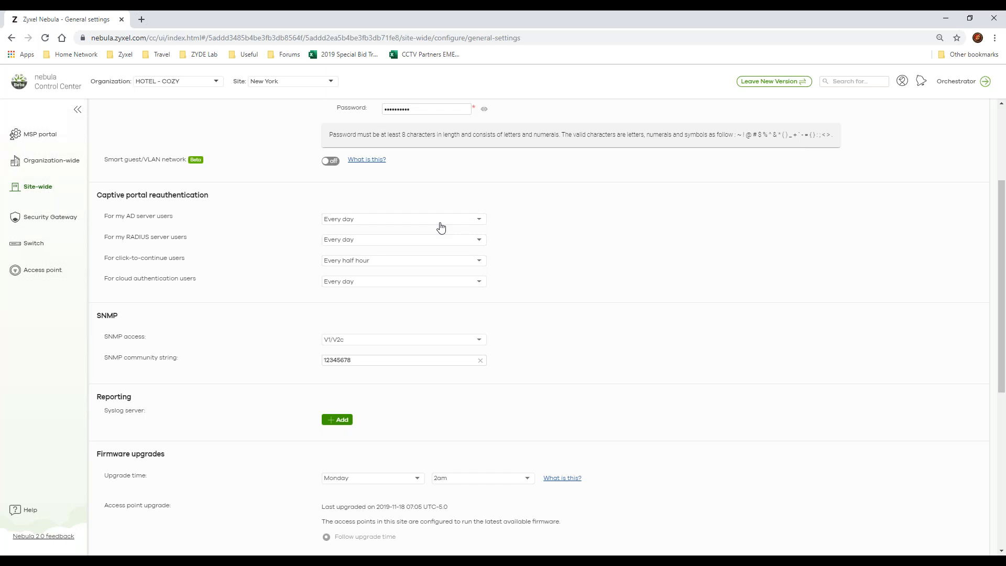
scroll(436, 339, down, 2)
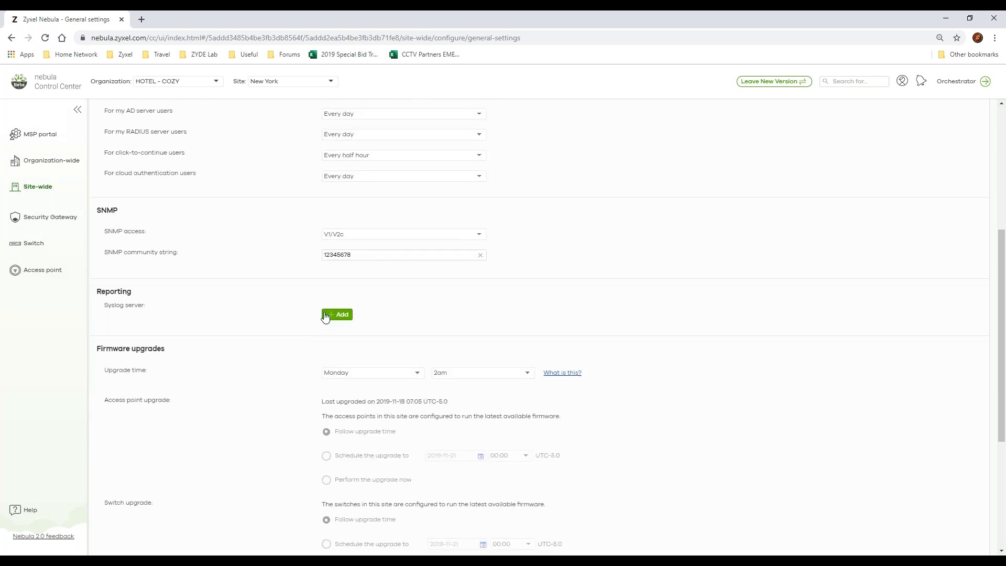
scroll(325, 317, down, 2)
scroll(257, 246, down, 1)
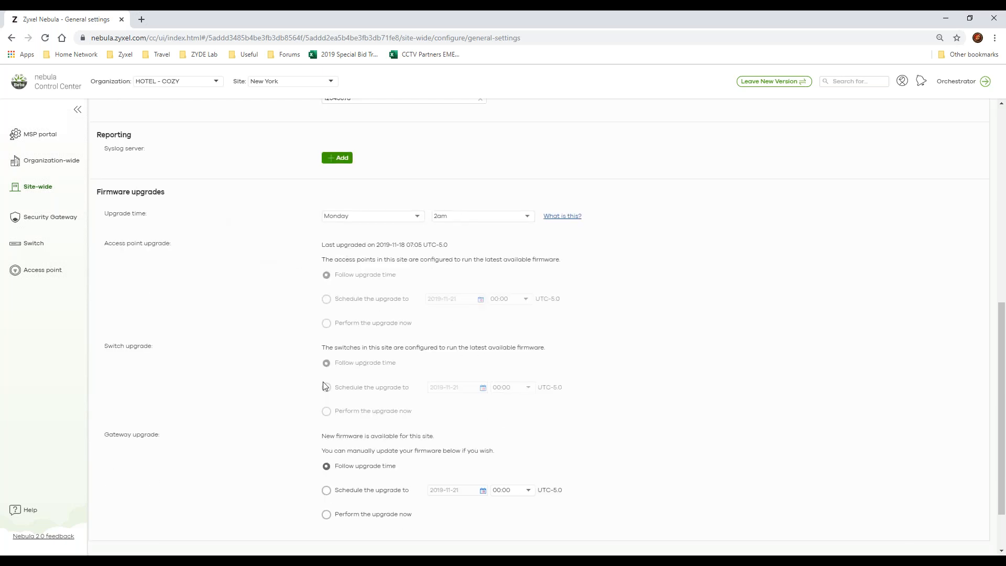
scroll(471, 325, down, 2)
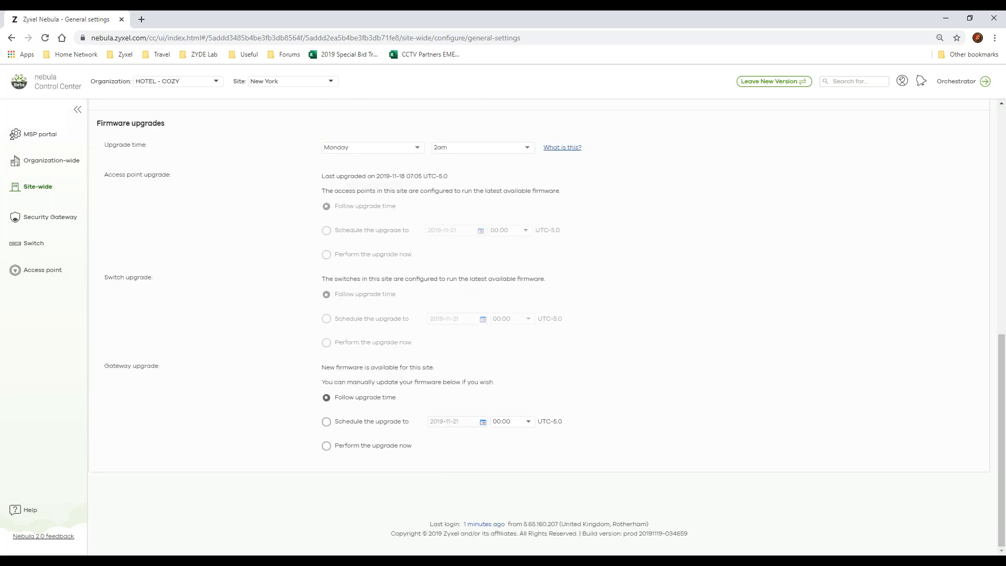
Step: Open the site's alert settings and examine the custom email recipient choices and the DHCP lease pool alert
mouse_move(42, 188)
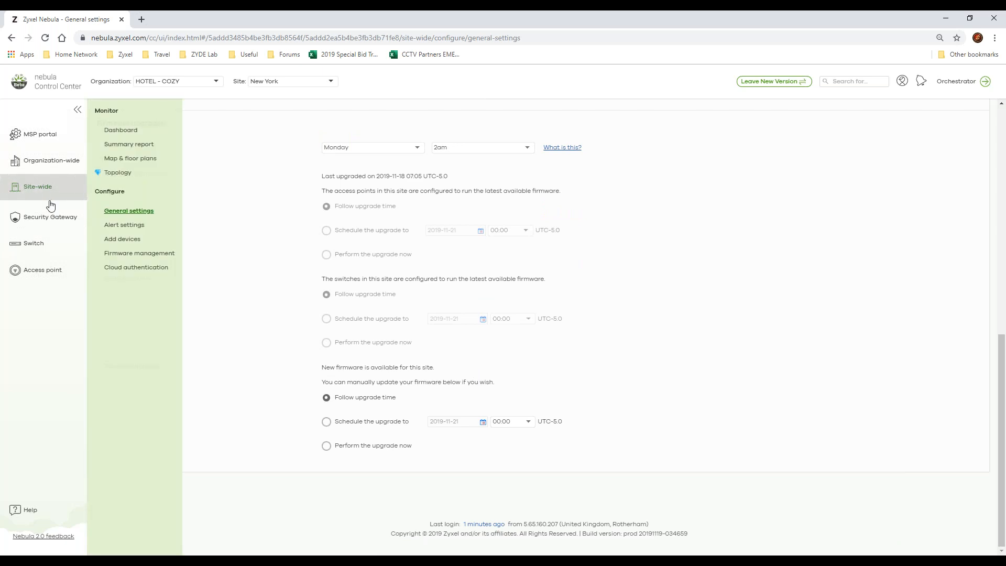
click(138, 225)
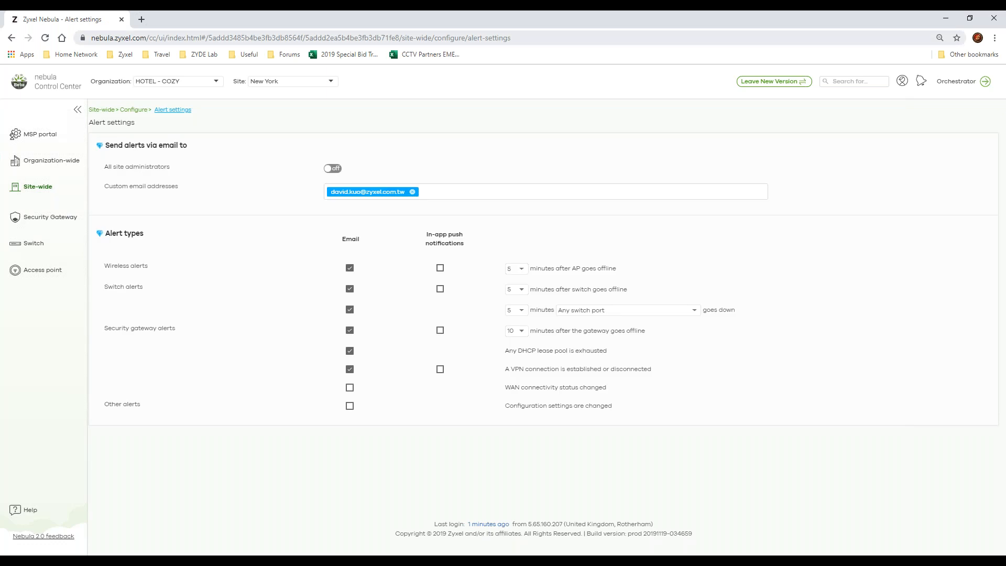
click(451, 193)
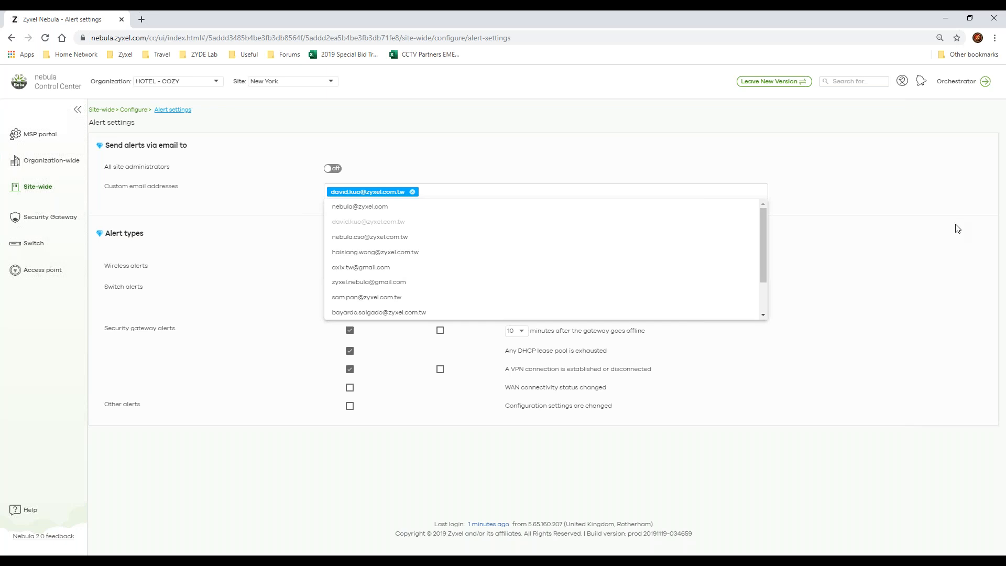
click(909, 224)
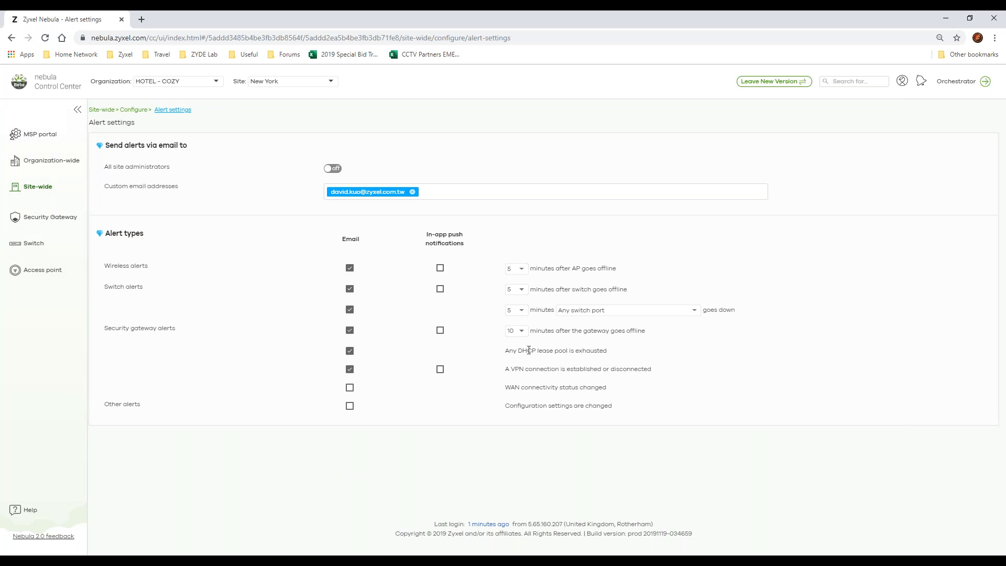
drag(630, 359, 450, 349)
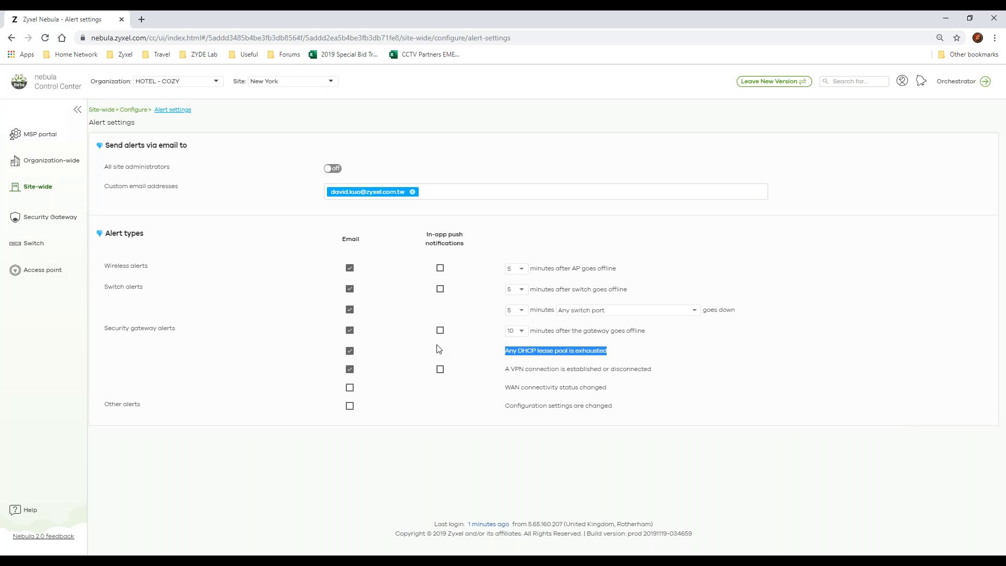
Step: Review the site's remaining configuration pages for adding devices, firmware management and cloud authentication
click(62, 189)
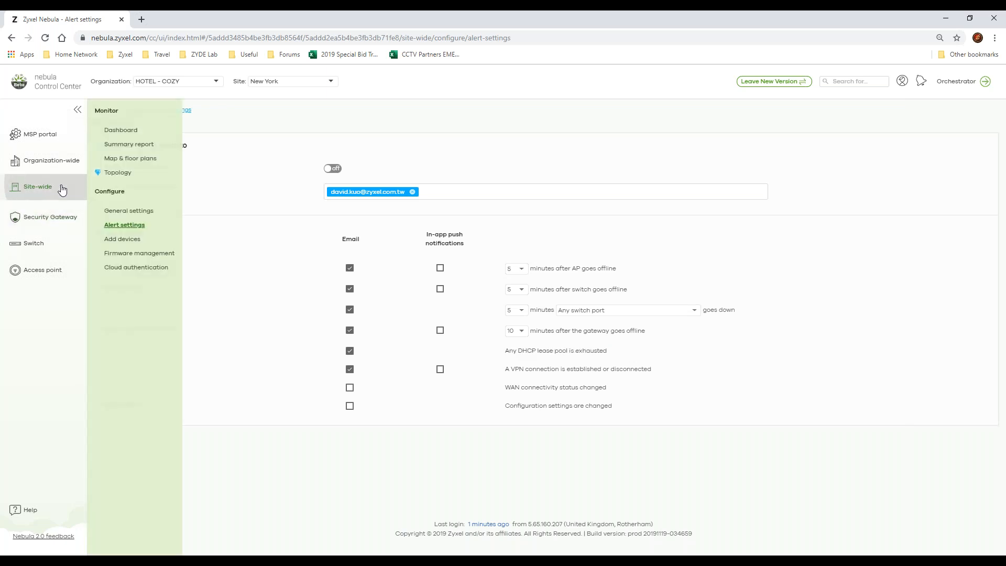
click(126, 240)
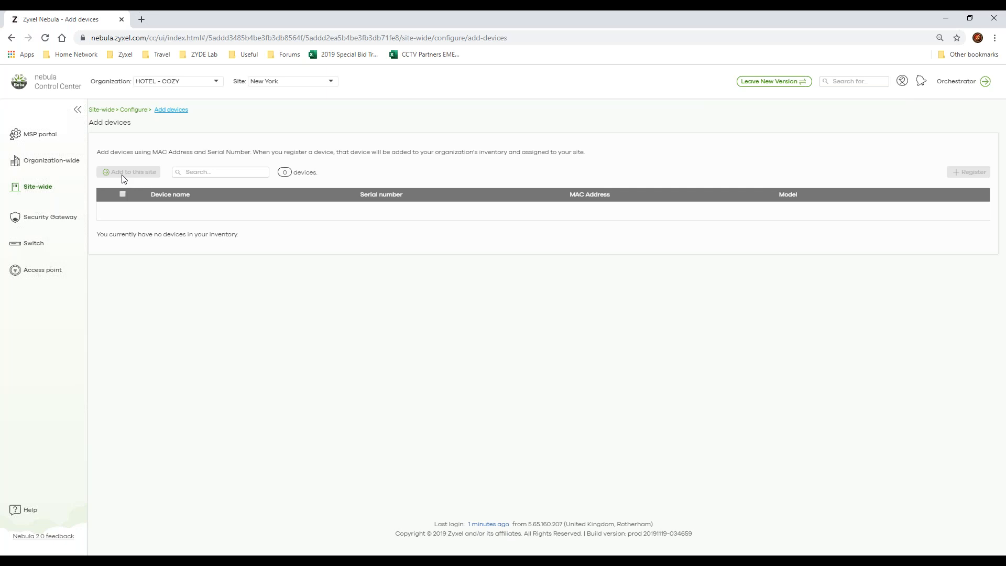
mouse_move(27, 188)
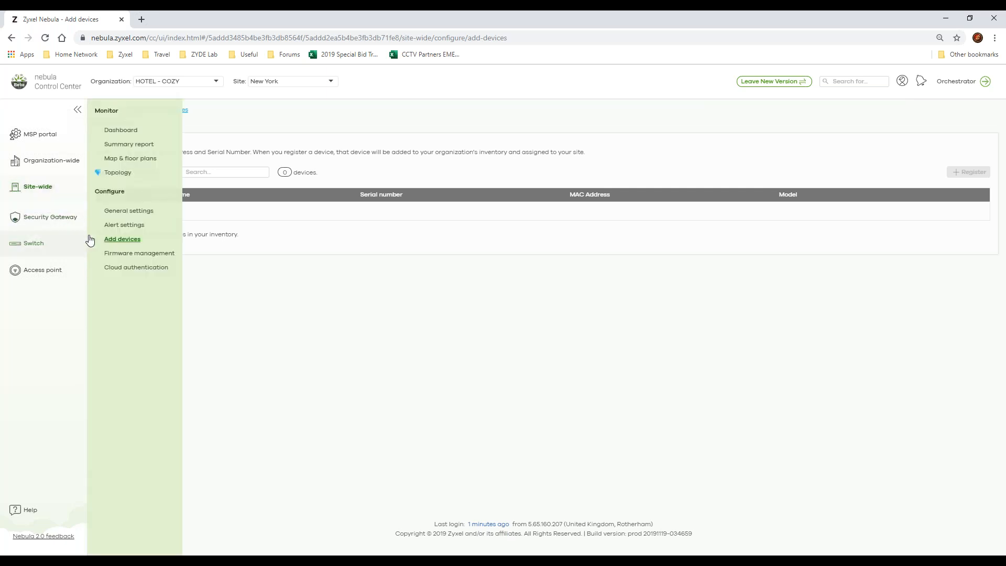
click(137, 255)
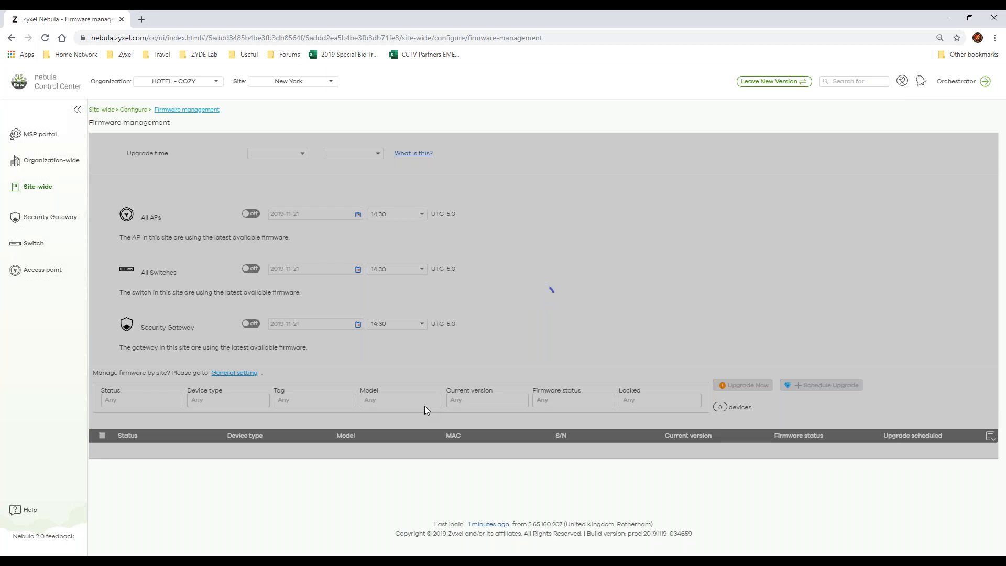
mouse_move(50, 202)
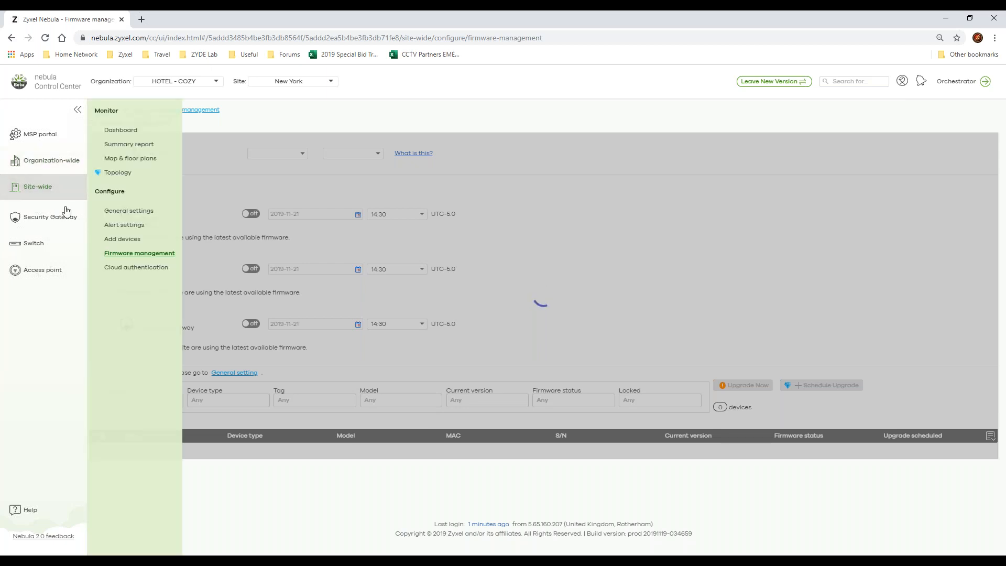
click(165, 270)
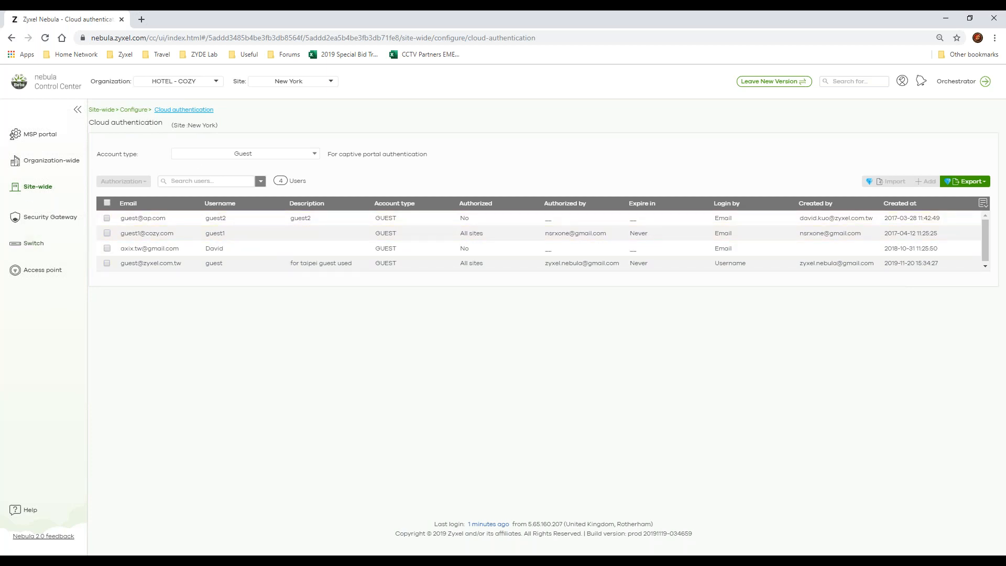
Step: Open the security gateway's interface addressing page and review the port groups, interfaces, static route and dynamic DNS sections
click(35, 218)
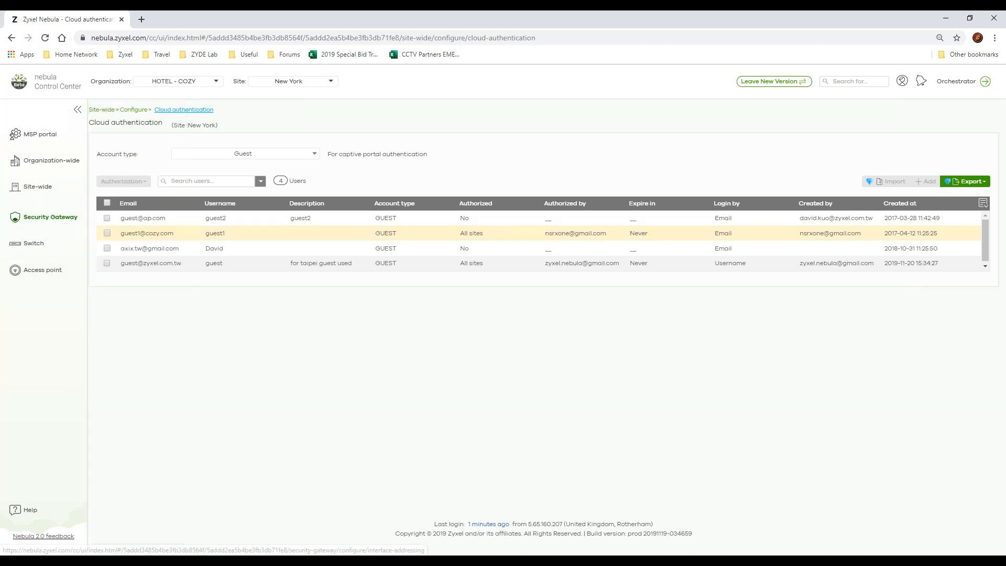
click(24, 220)
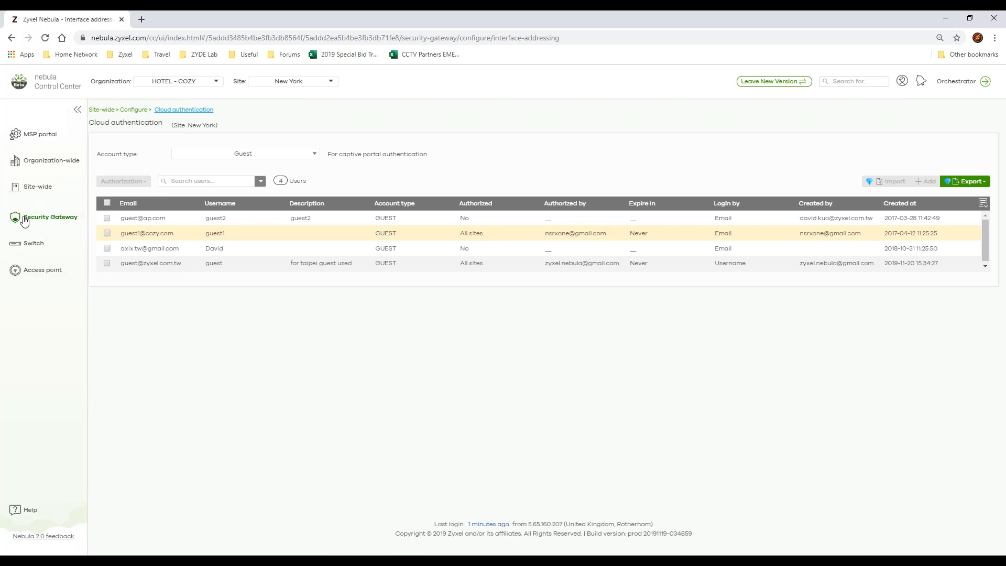
mouse_move(61, 222)
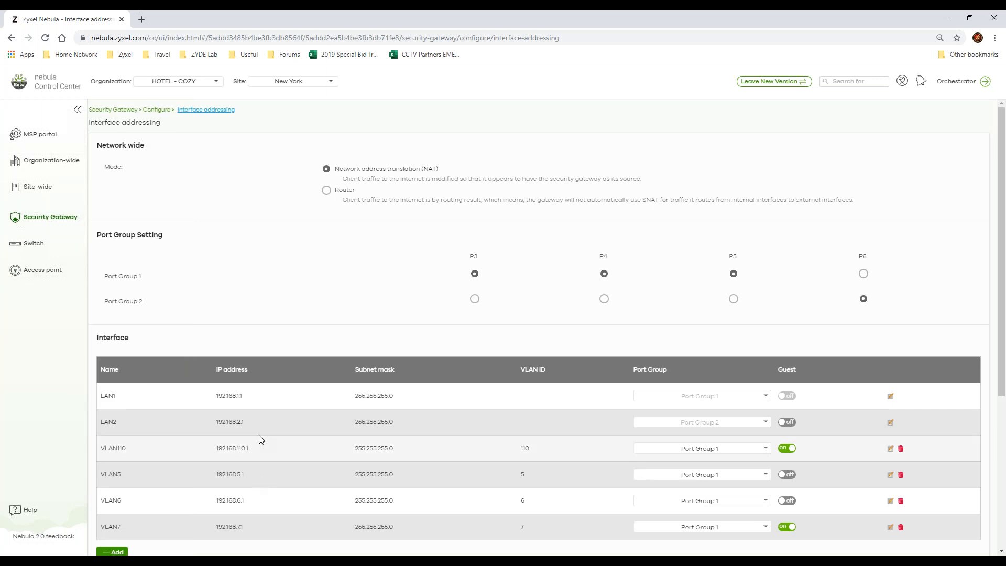
scroll(332, 309, down, 4)
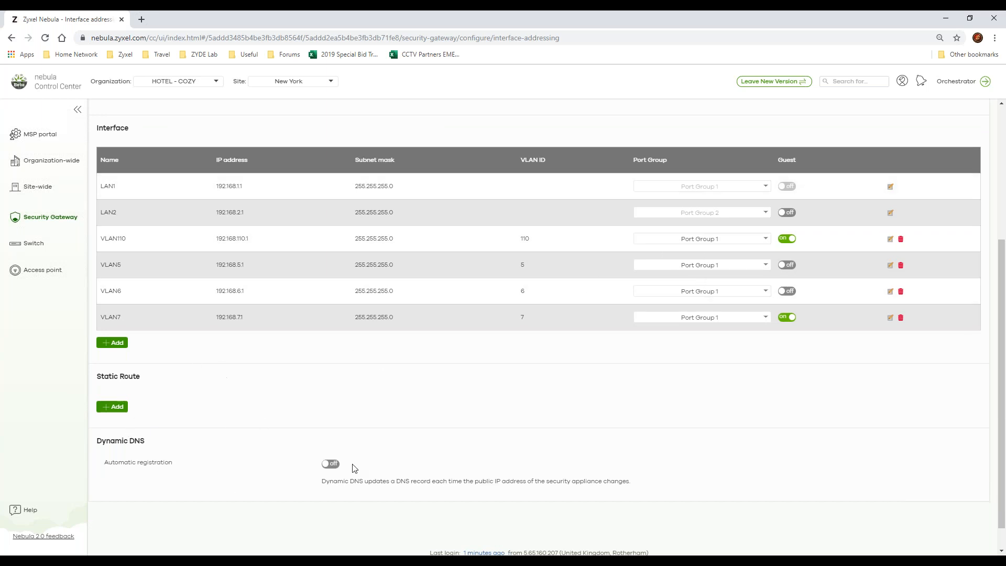
Step: Start a new policy route on the security gateway and examine the WAN next-hop choices for Internet Traffic
click(44, 217)
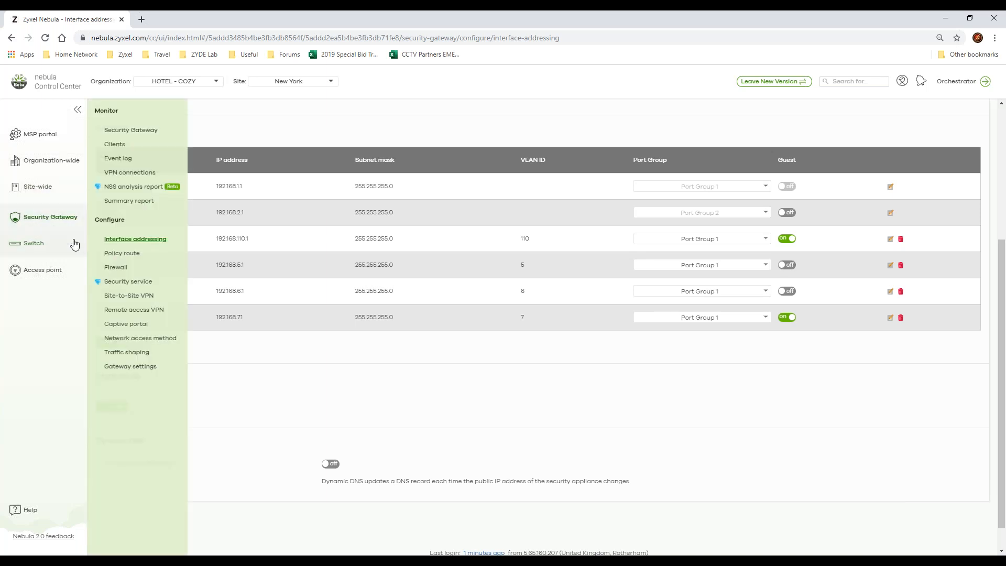
click(128, 254)
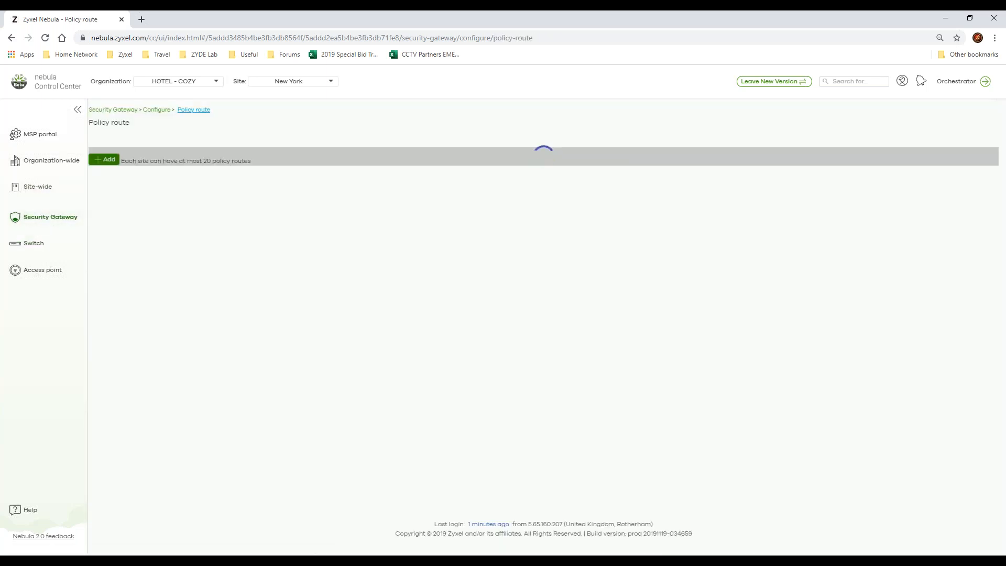
click(104, 160)
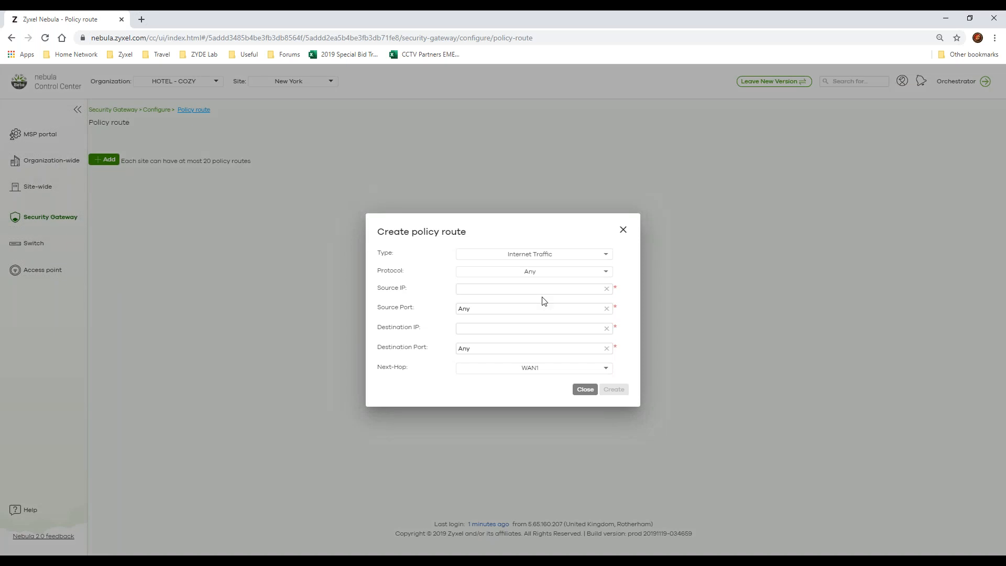
click(532, 369)
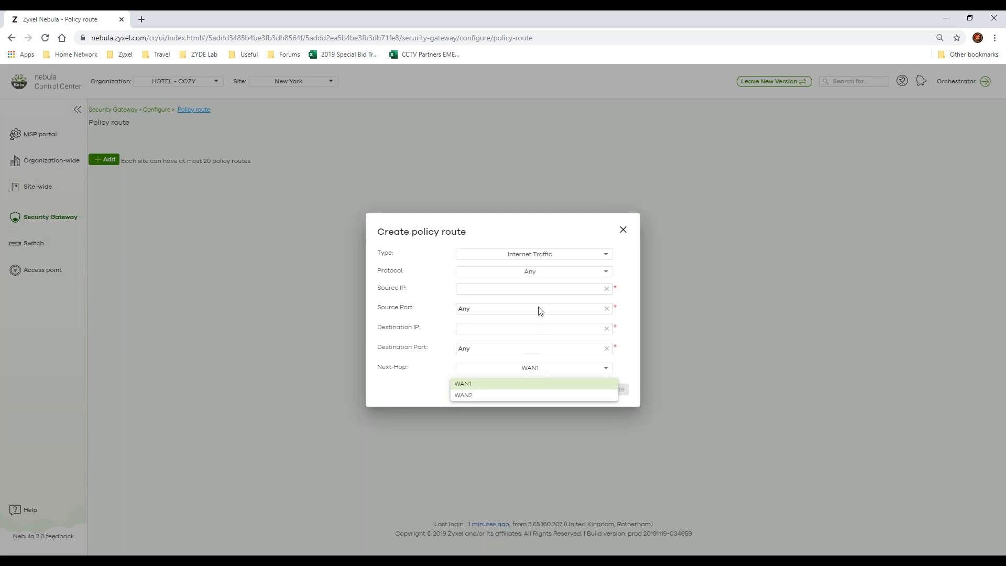
click(565, 244)
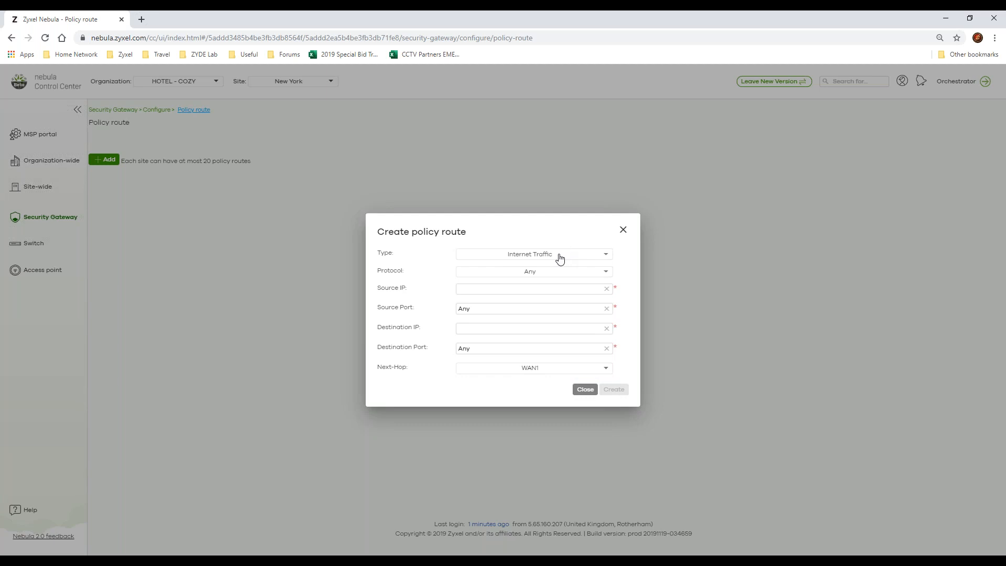
Step: Switch the policy route type to Intranet Traffic, examine its next-hop, IP and port fields, and discard the route
click(560, 258)
click(531, 281)
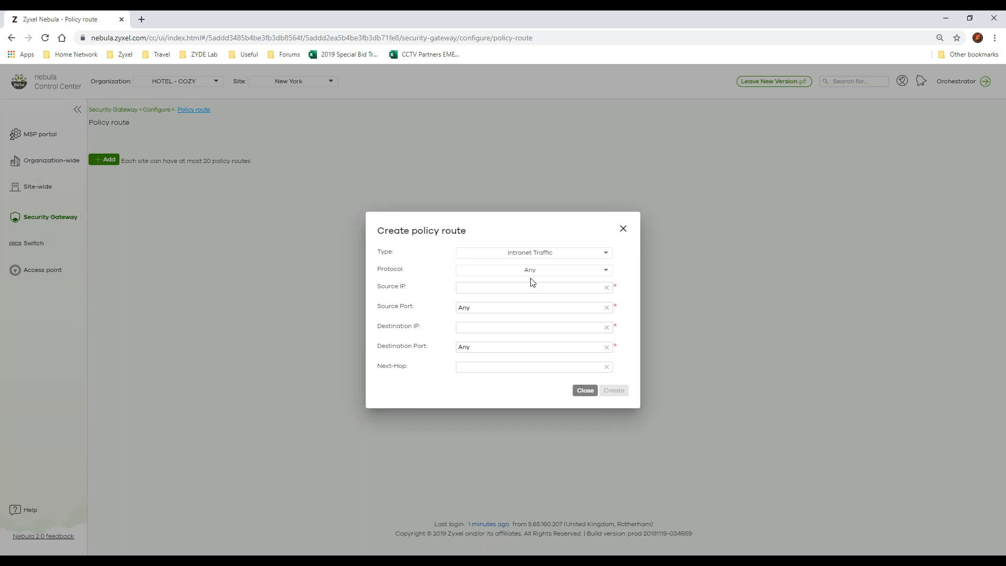
click(528, 366)
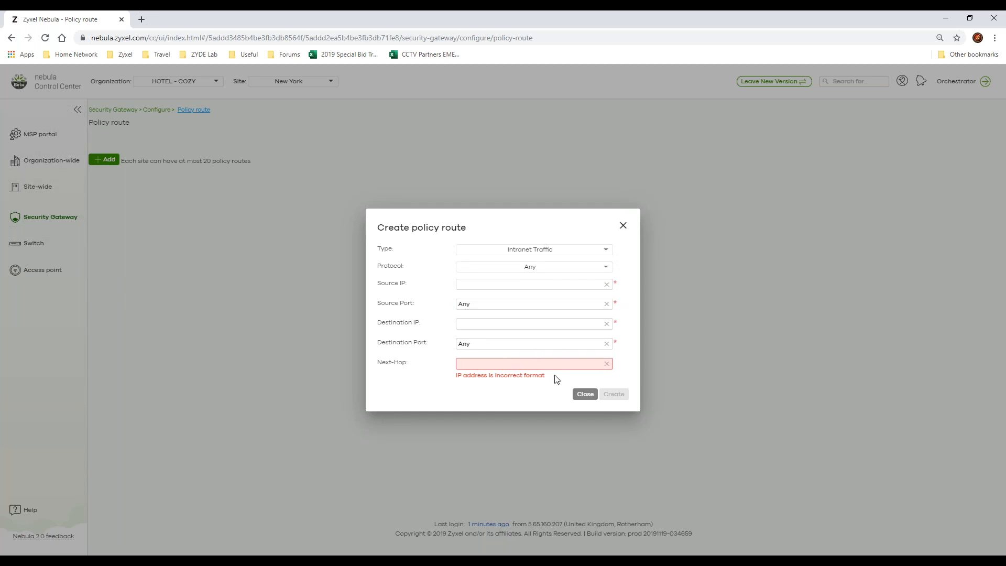
click(484, 284)
click(490, 324)
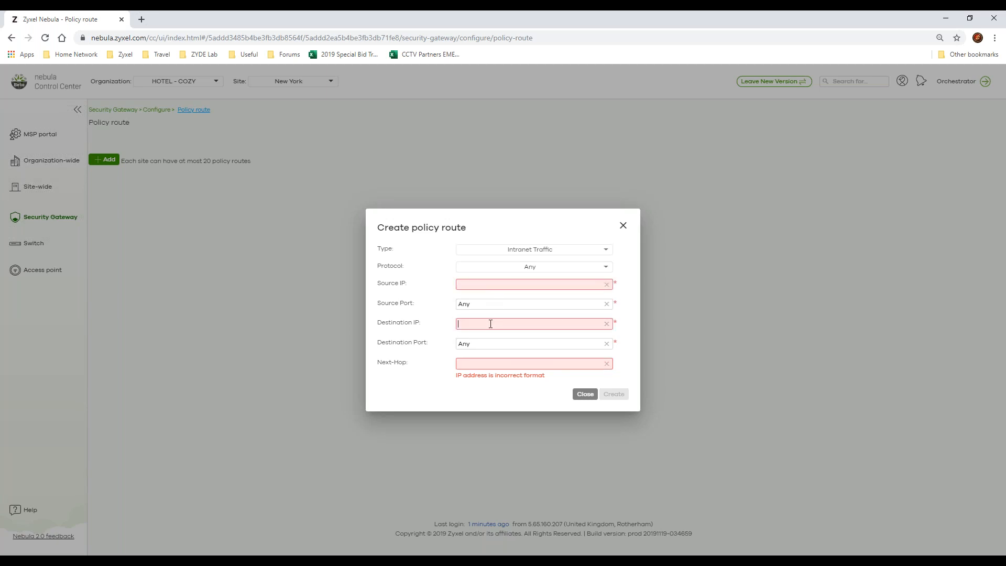
click(493, 306)
click(498, 344)
click(623, 225)
Step: Open the security gateway's firewall page and review the security policy, gateway services and Application Patrol sections
mouse_move(58, 219)
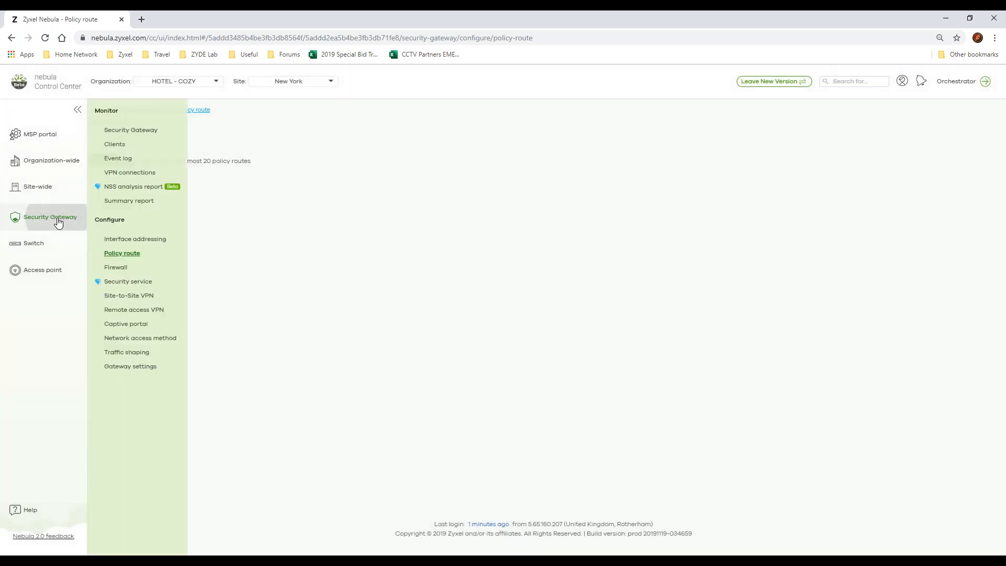
click(135, 268)
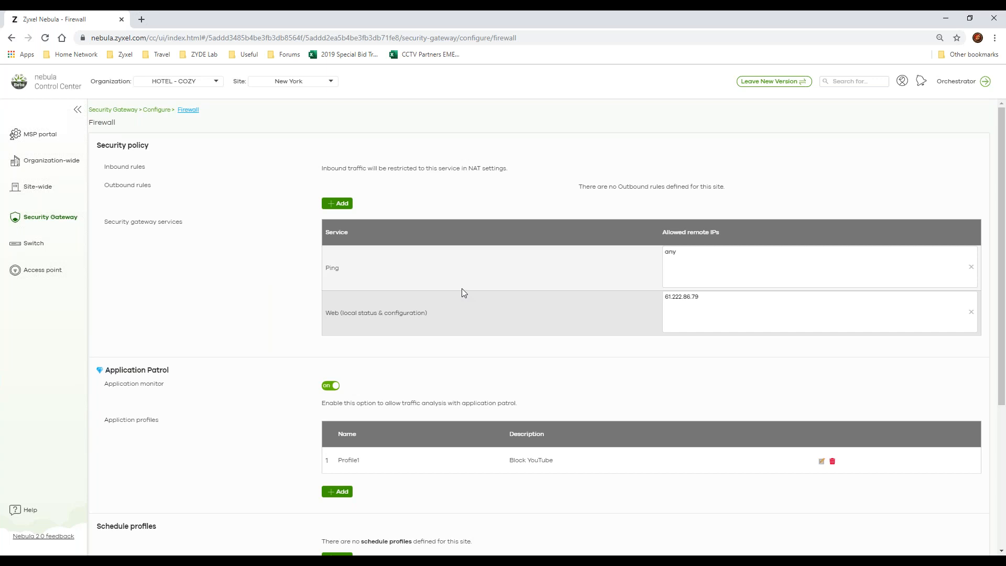
click(698, 267)
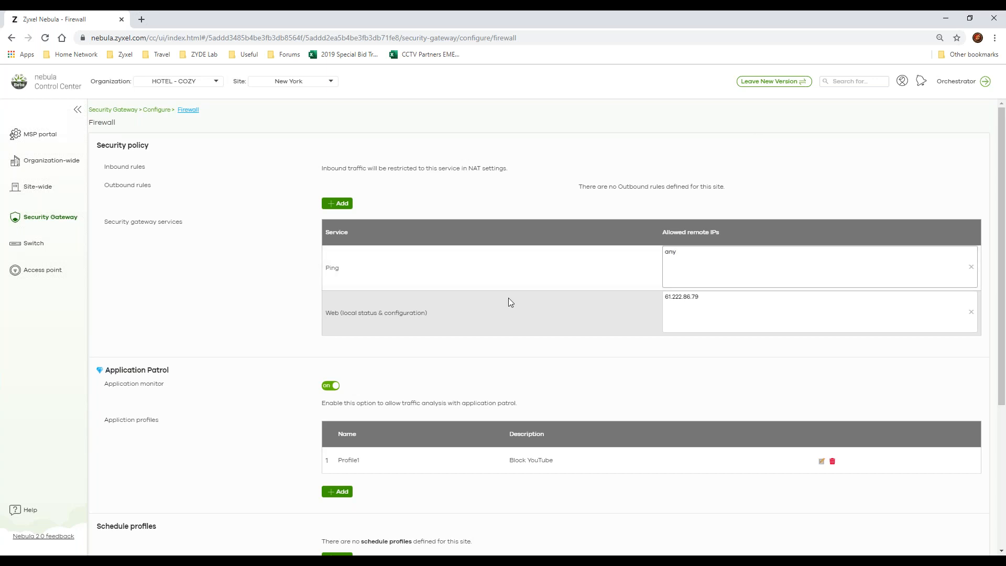
scroll(387, 369, down, 2)
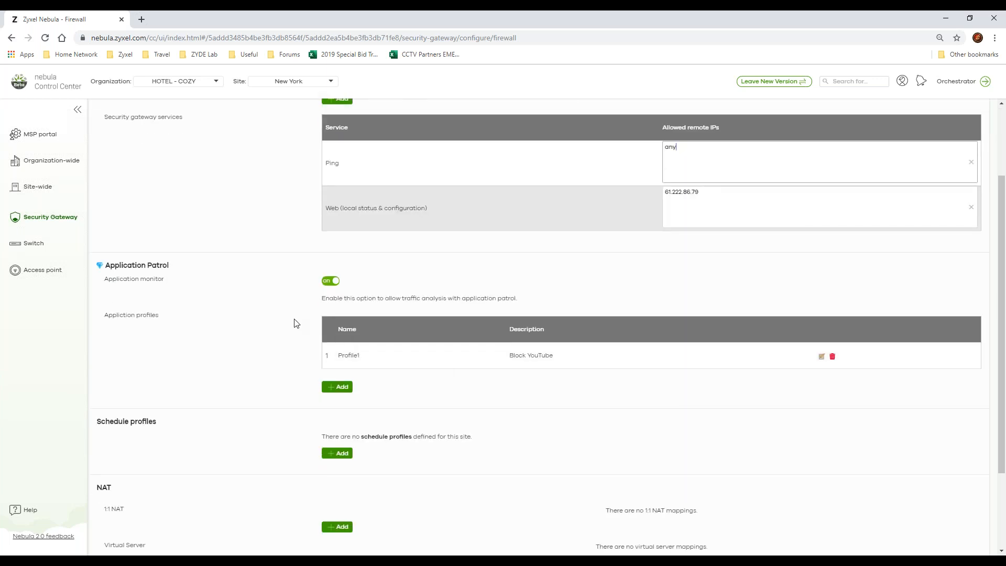
Step: Start a new Application Patrol profile, add an application management entry and examine its category choices
click(341, 388)
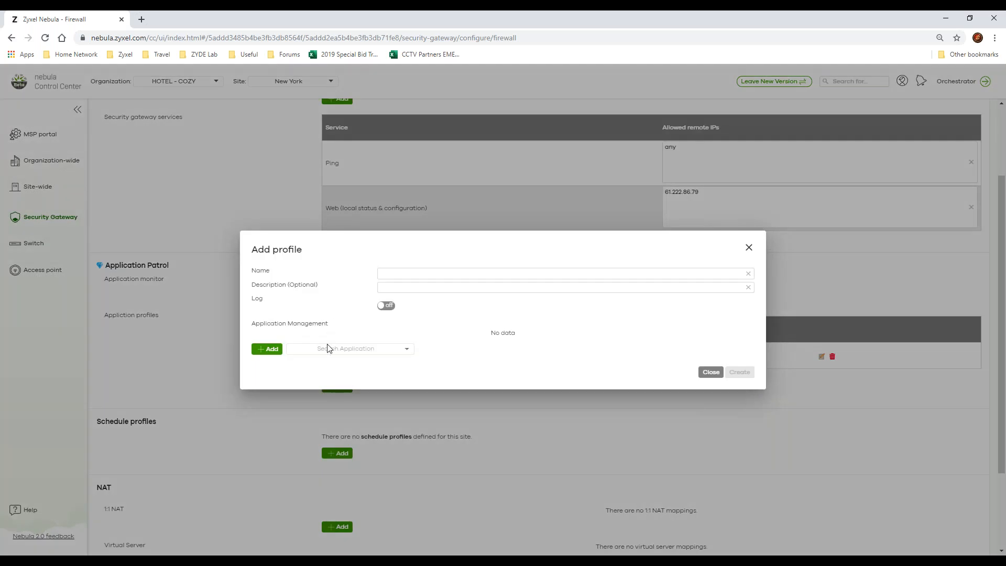
click(289, 350)
click(272, 350)
click(444, 273)
click(437, 286)
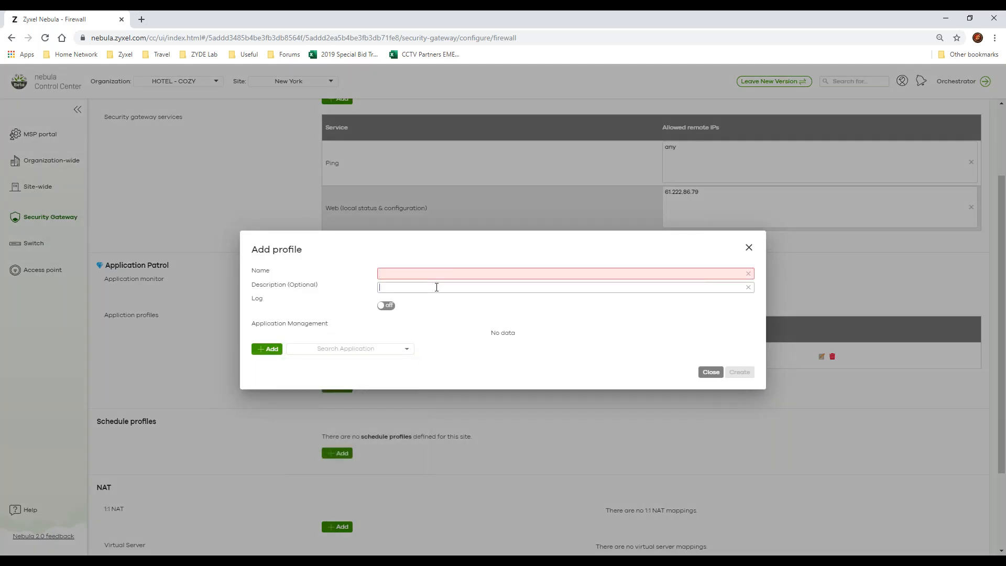
click(267, 348)
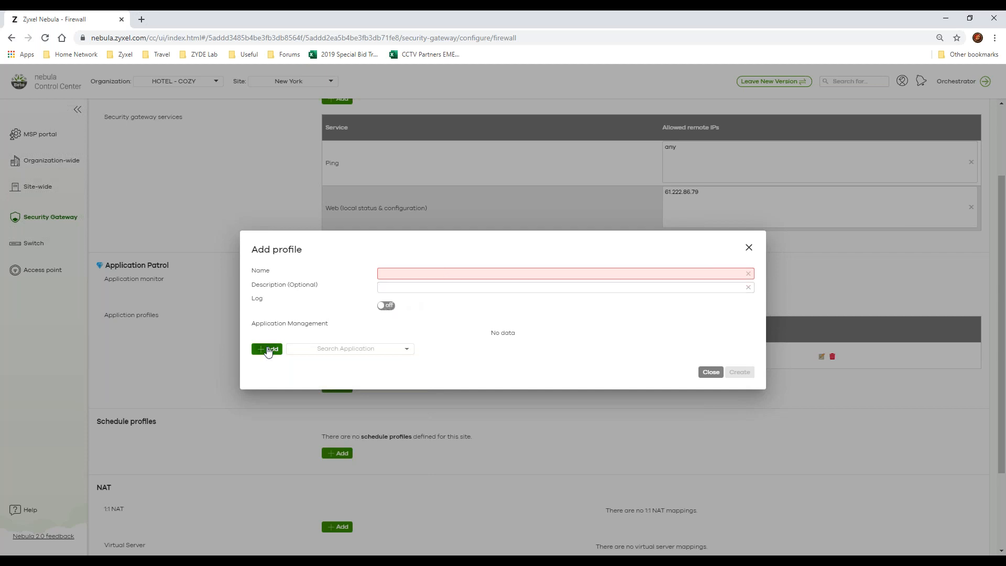
click(399, 347)
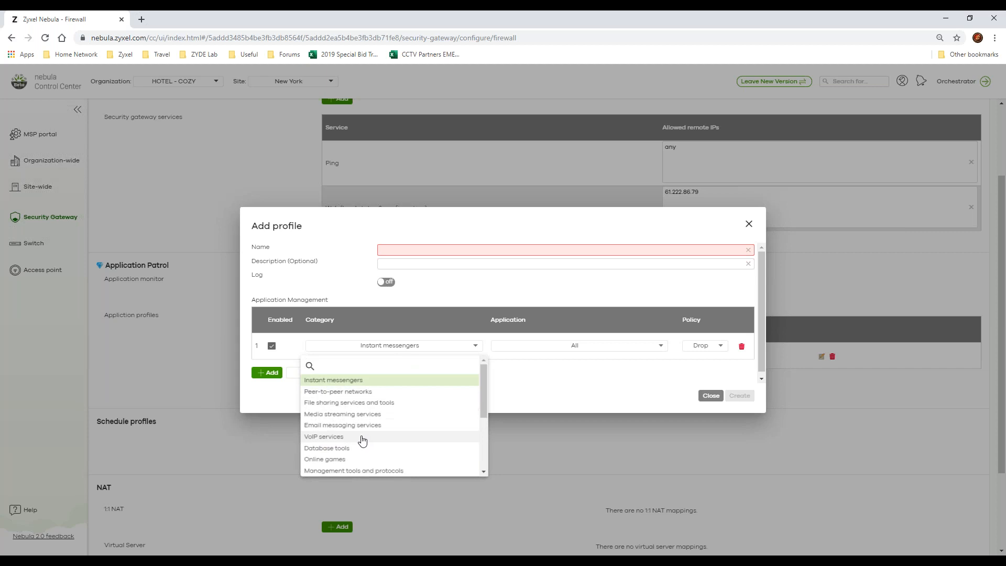
Step: Examine the policy choices for the Instant messengers entry and discard the new profile
click(705, 348)
click(706, 347)
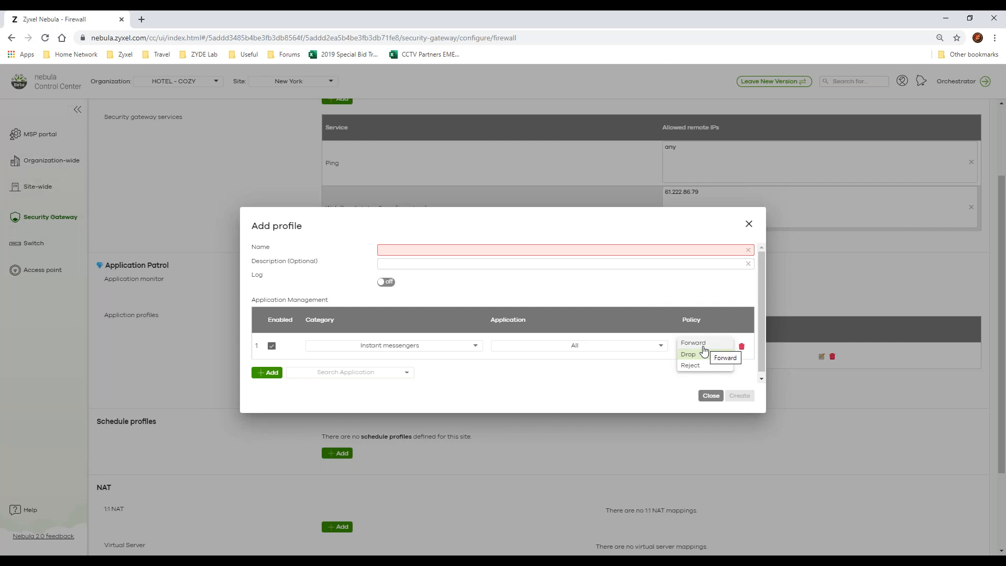
click(684, 283)
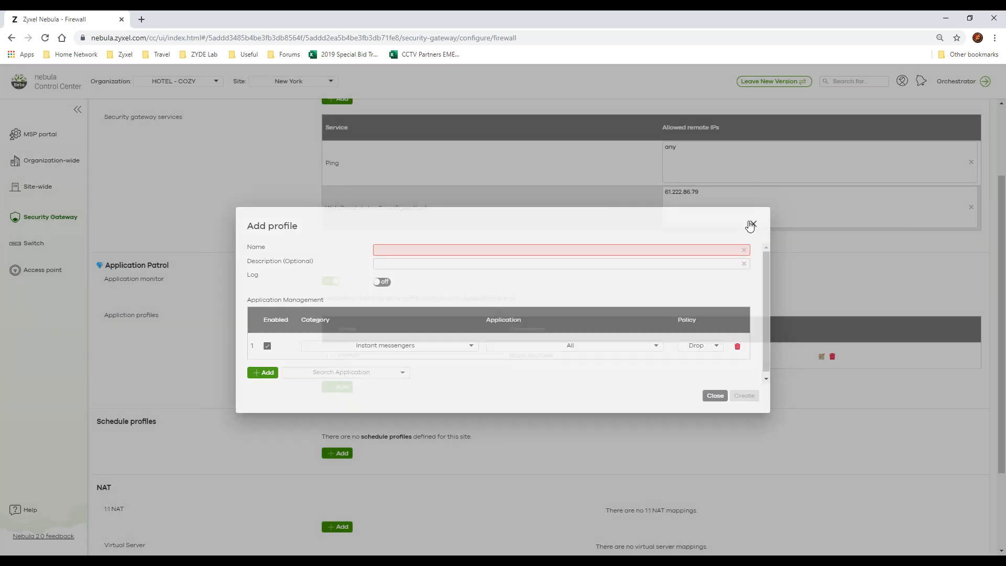
click(750, 227)
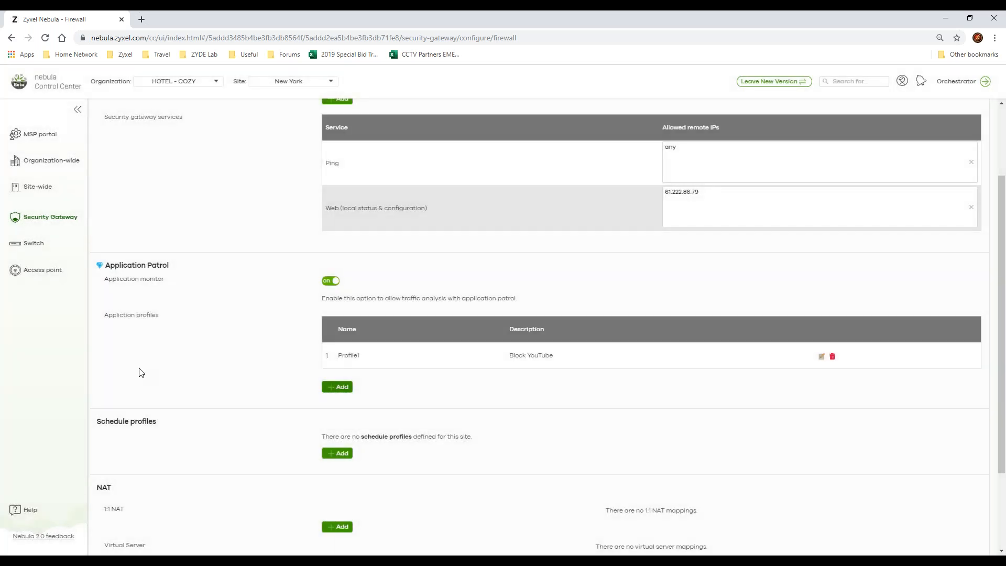
Step: Review the firewall's schedule profiles and its NAT section, including 1:1 NAT and Virtual Server
scroll(140, 372, down, 2)
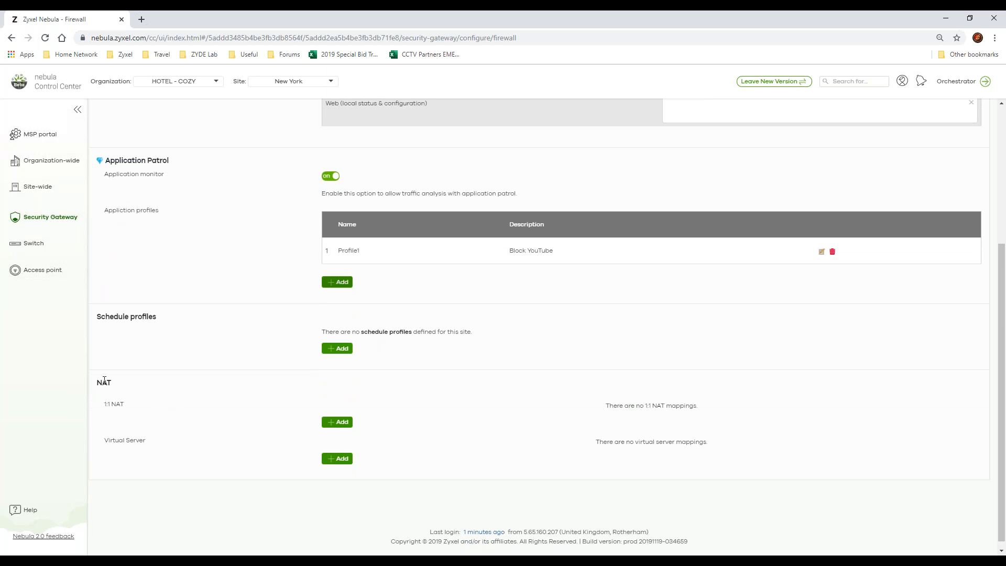
drag(103, 382, 217, 446)
click(145, 416)
drag(104, 441, 153, 448)
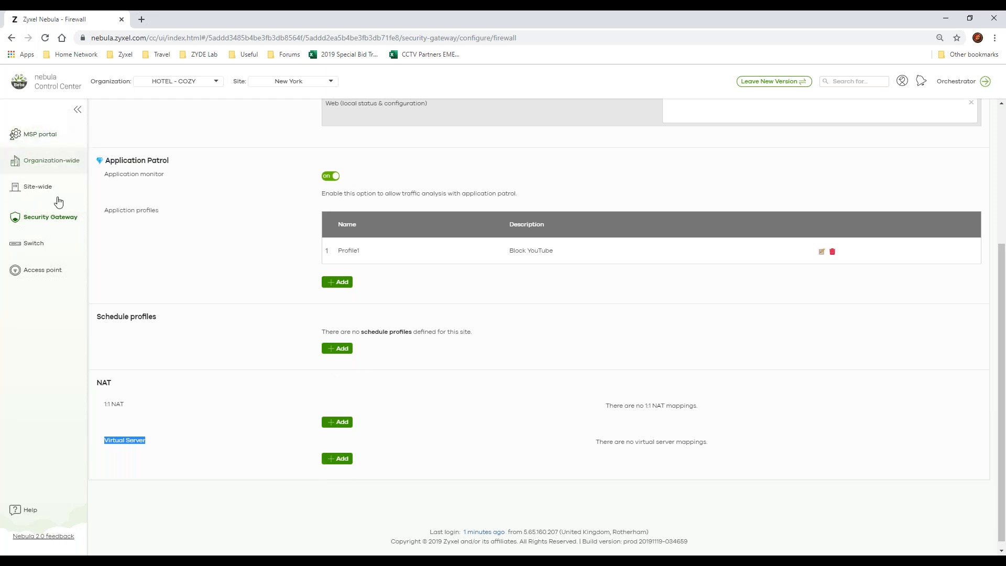
Step: Open the security service page and review content filtering's interfaces, denied access message, redirect URL, black list and white list
mouse_move(54, 219)
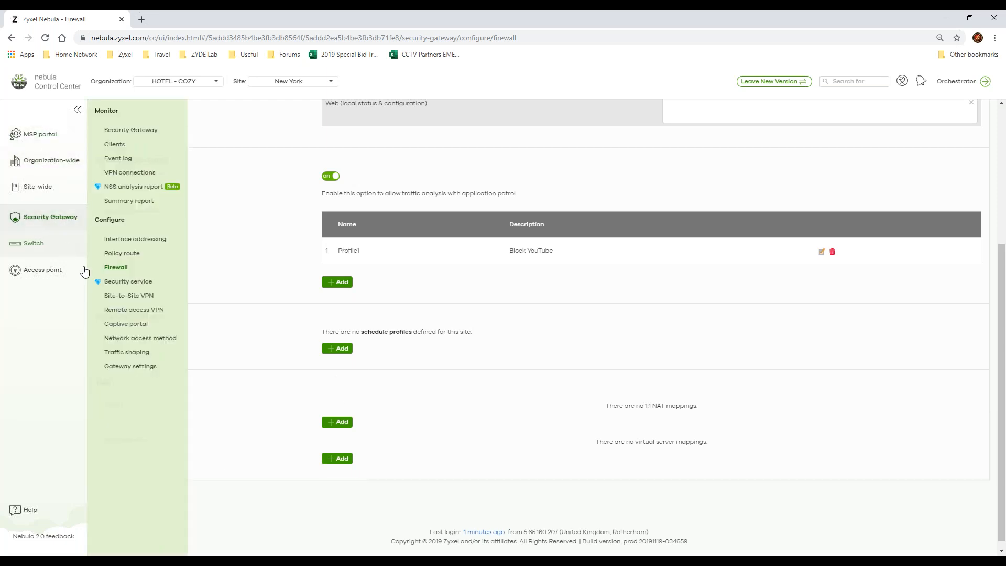
click(128, 283)
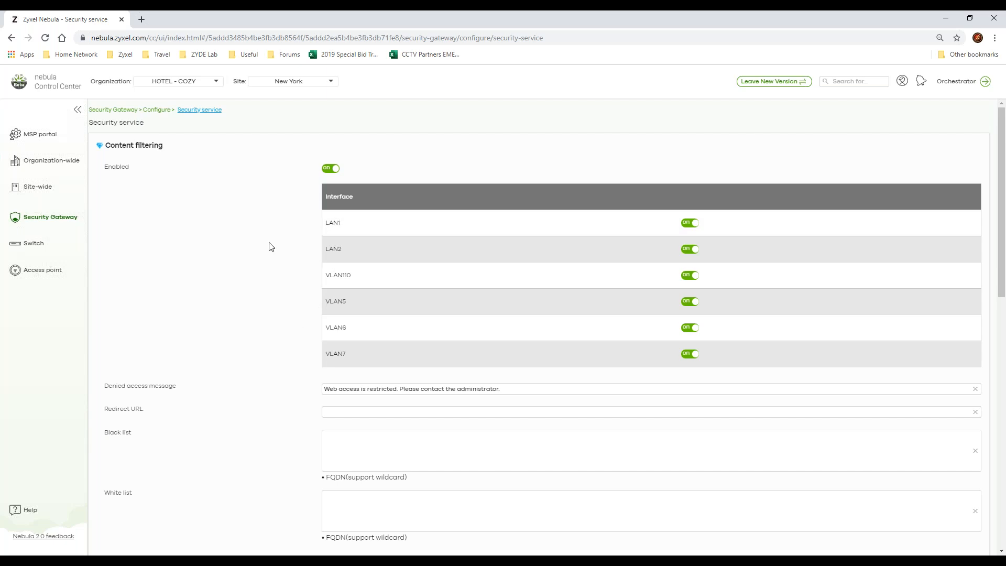
scroll(271, 247, down, 2)
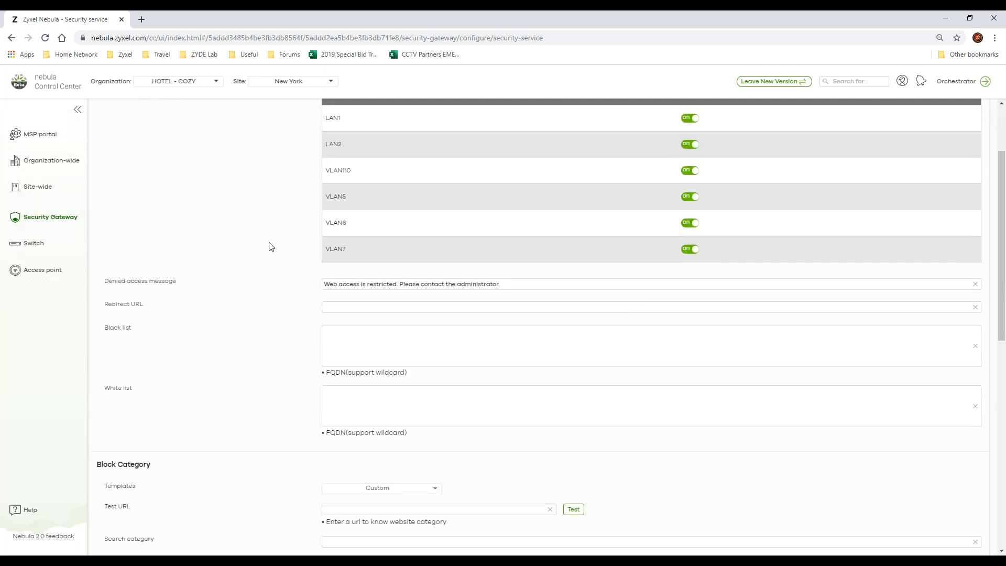
scroll(271, 247, down, 2)
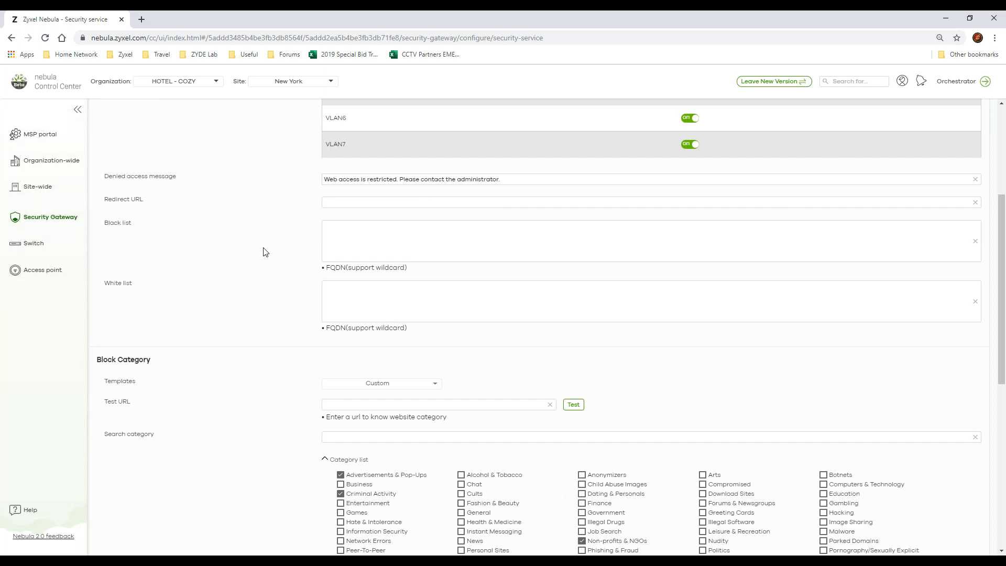
scroll(265, 250, up, 1)
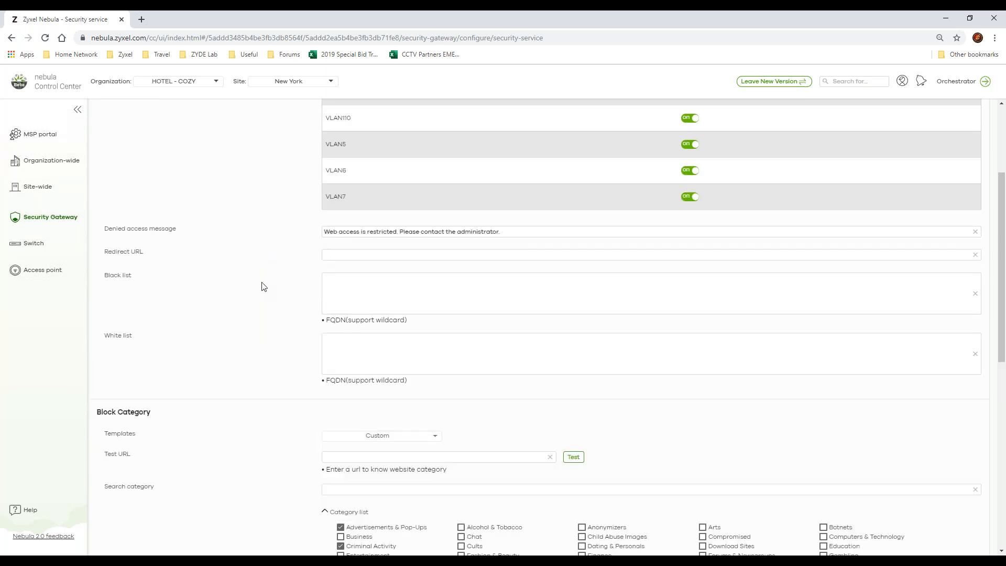
click(423, 254)
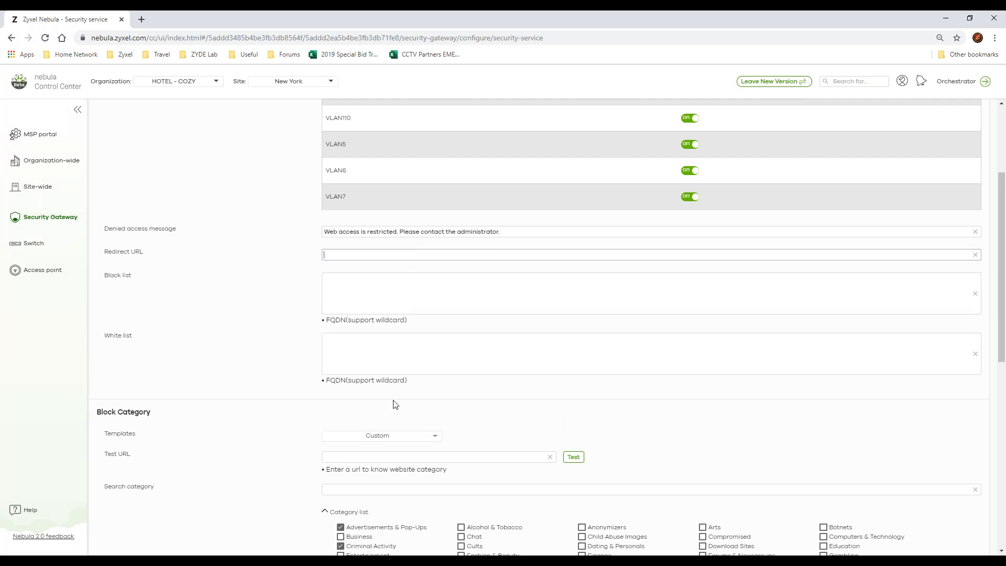
Step: Review the security service's block categories, anti-virus lists and intrusion detection and prevention settings
scroll(307, 368, down, 4)
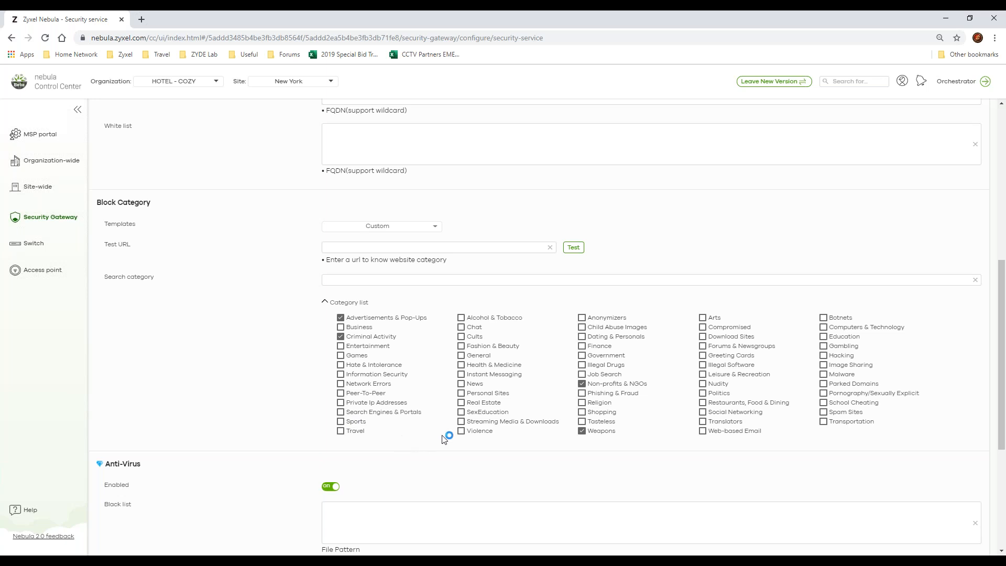
scroll(398, 435, down, 3)
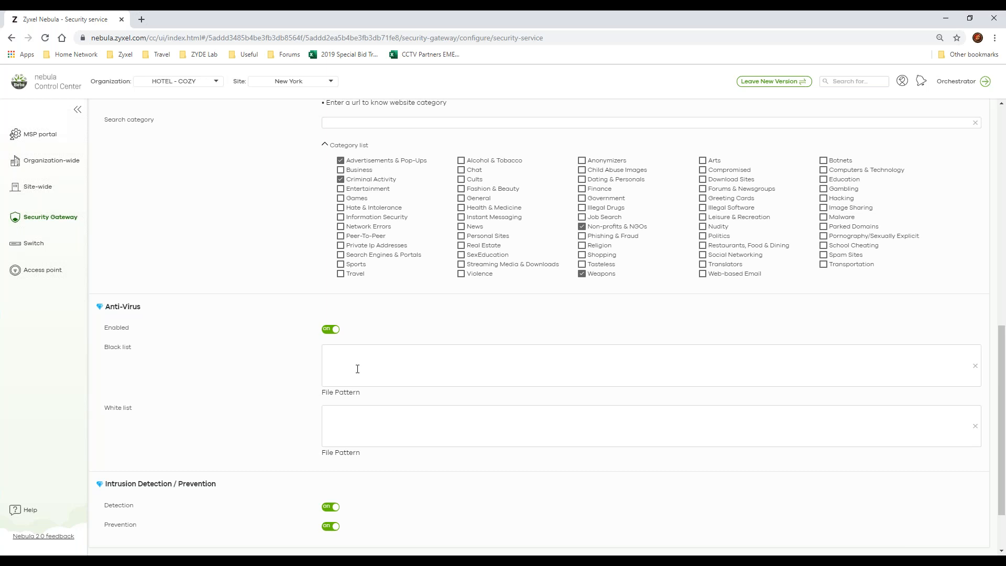
scroll(361, 408, down, 2)
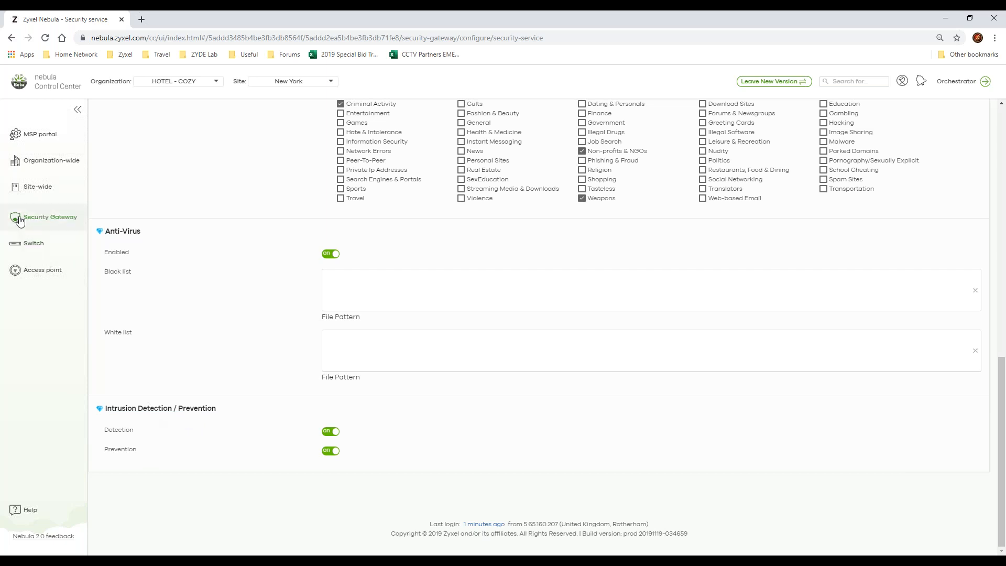
Step: Open the switch ports page and bring up the settings of IT Room Switch port 2
mouse_move(24, 242)
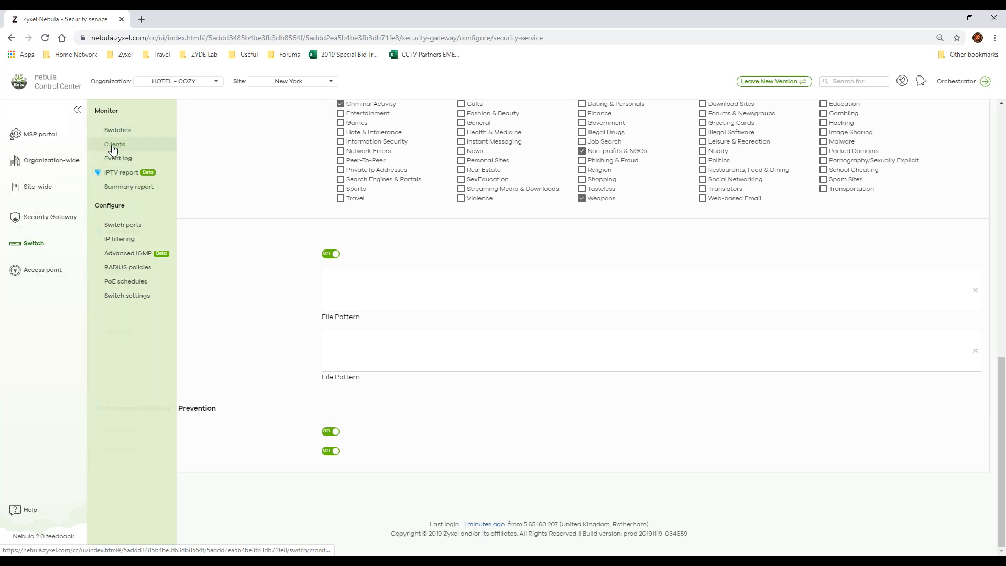
click(134, 228)
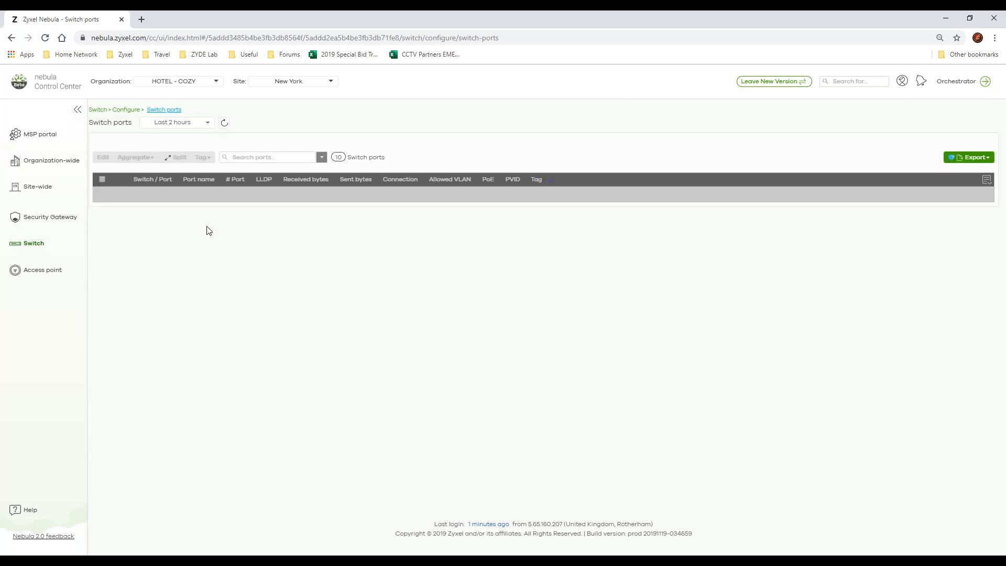
click(163, 210)
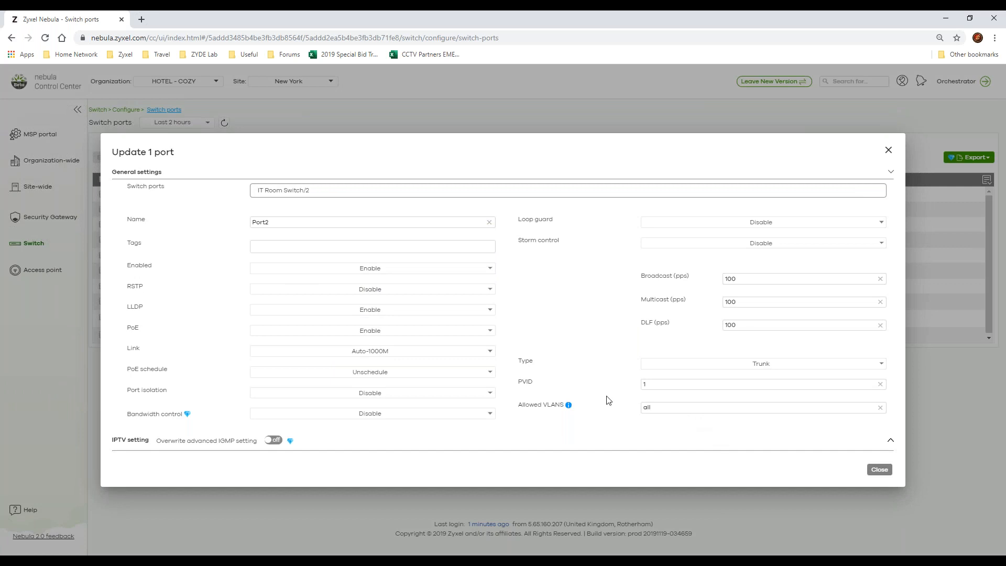
Step: Enable port isolation on port 2, and switch bandwidth control to Enable and back to Disable
click(470, 393)
click(470, 398)
click(457, 417)
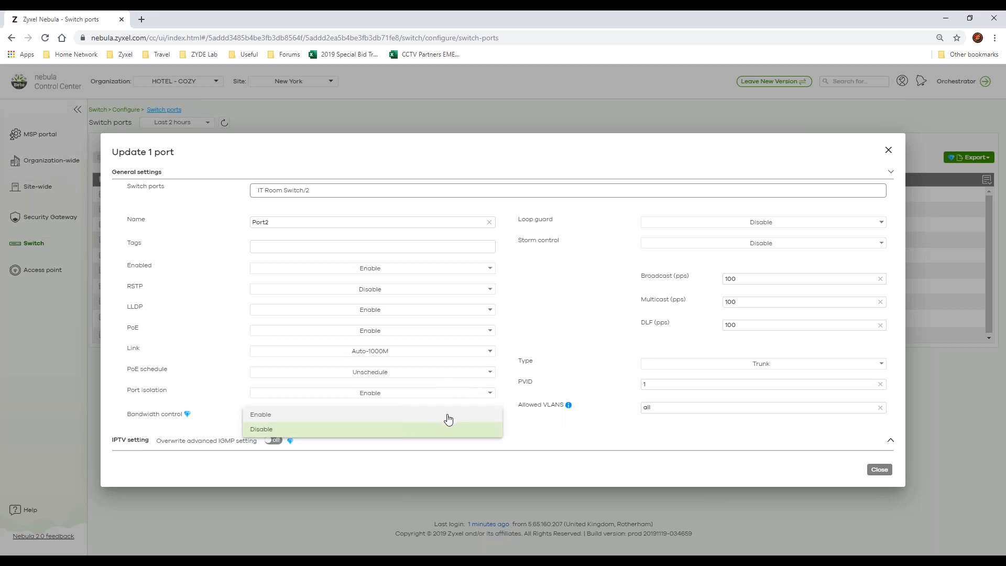
click(454, 415)
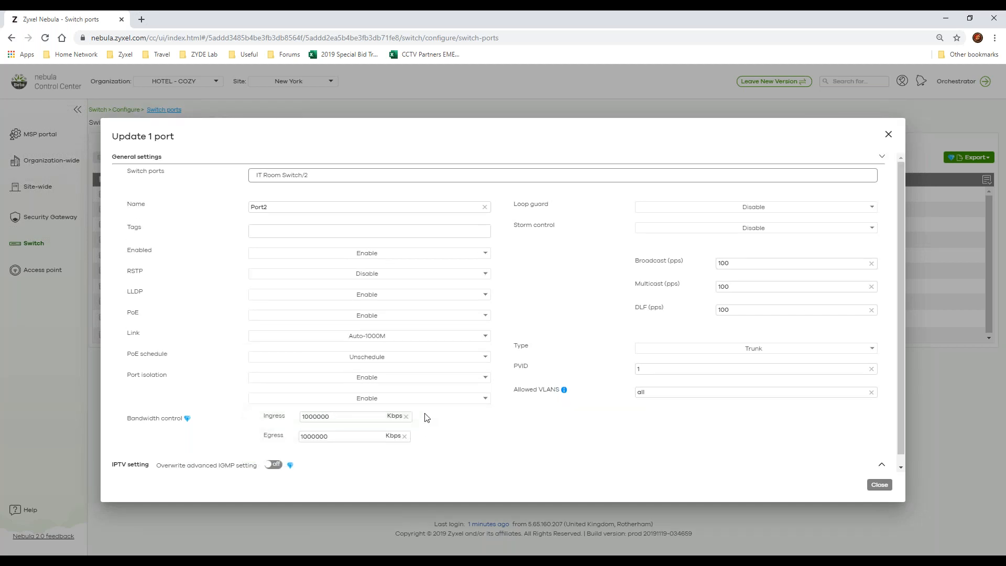
click(435, 401)
click(351, 433)
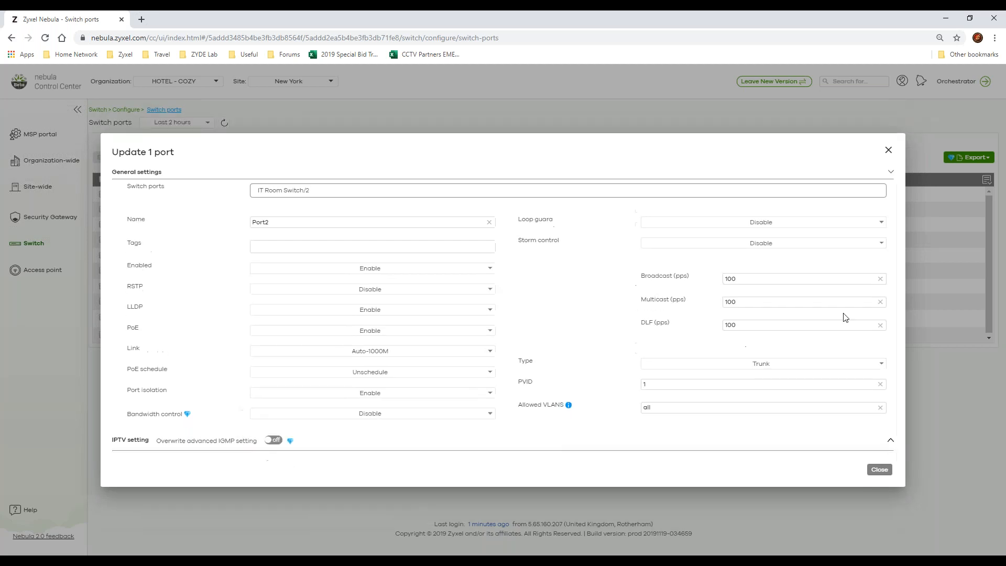
Step: Examine port 2's storm control limits, Trunk or Access type choices and allowed VLANs, and close the settings without saving
double_click(772, 278)
double_click(766, 303)
double_click(759, 325)
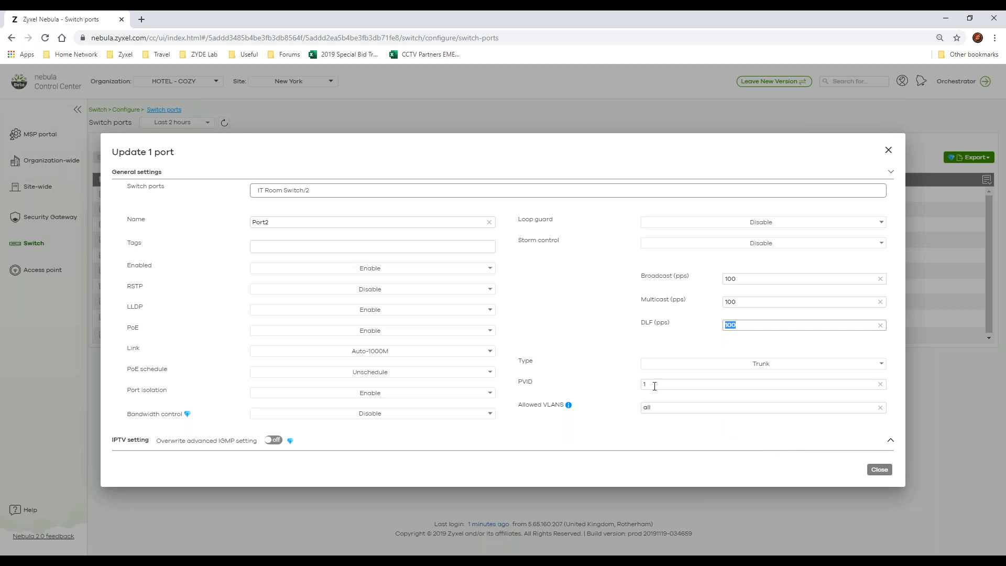
click(688, 366)
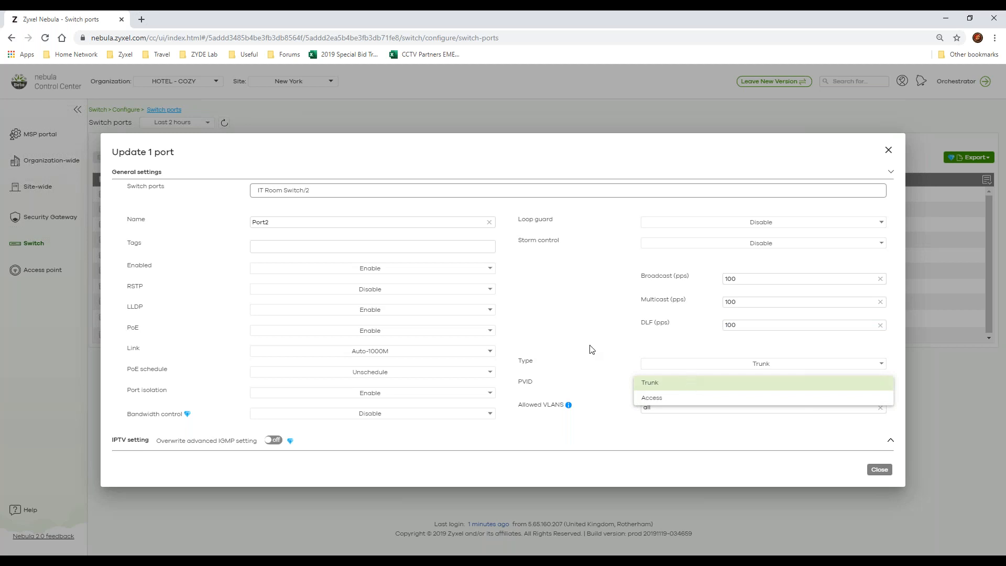
click(614, 377)
click(696, 406)
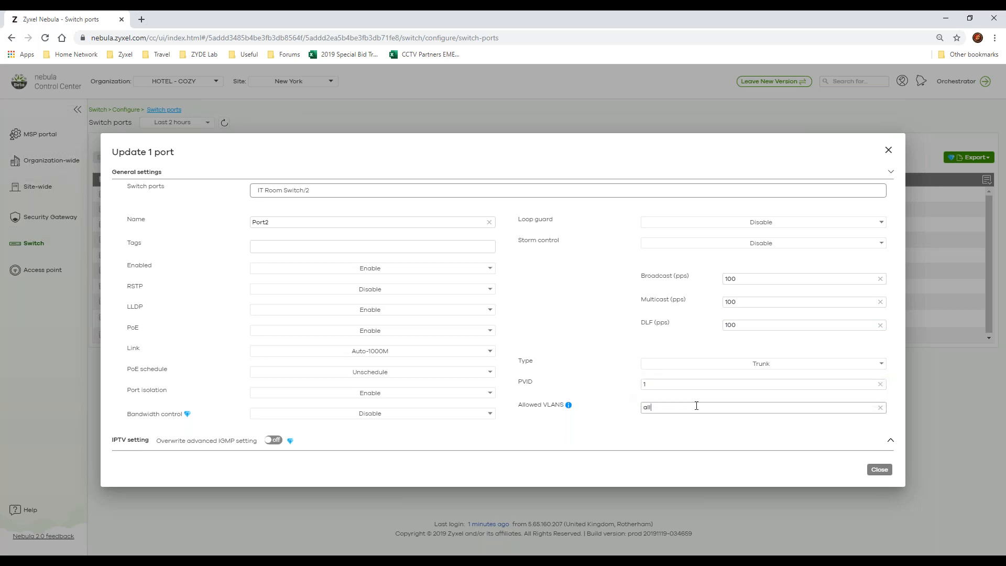
drag(696, 406, 592, 407)
click(887, 148)
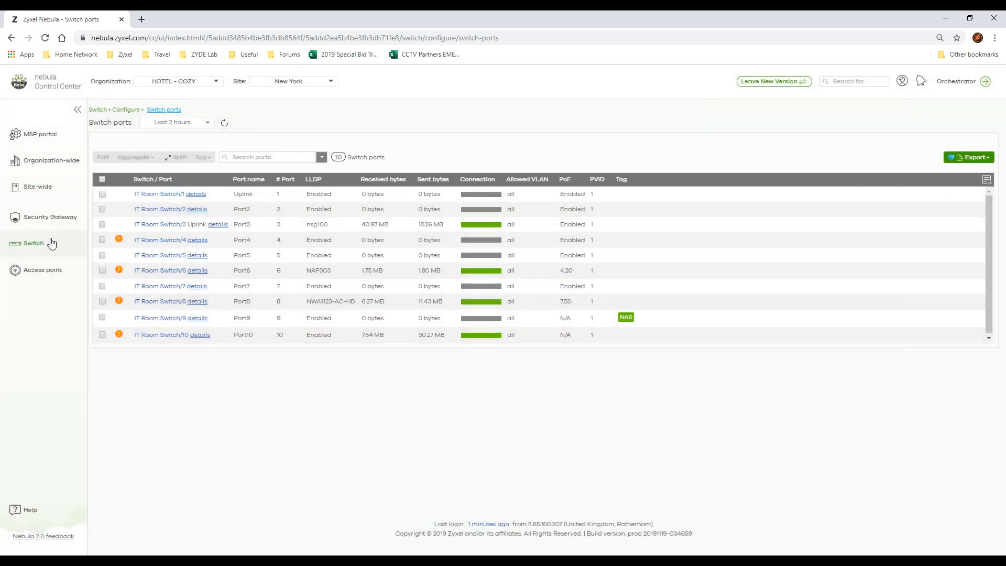
Step: Open the switch IP filtering page and add a blank customization rule
mouse_move(63, 244)
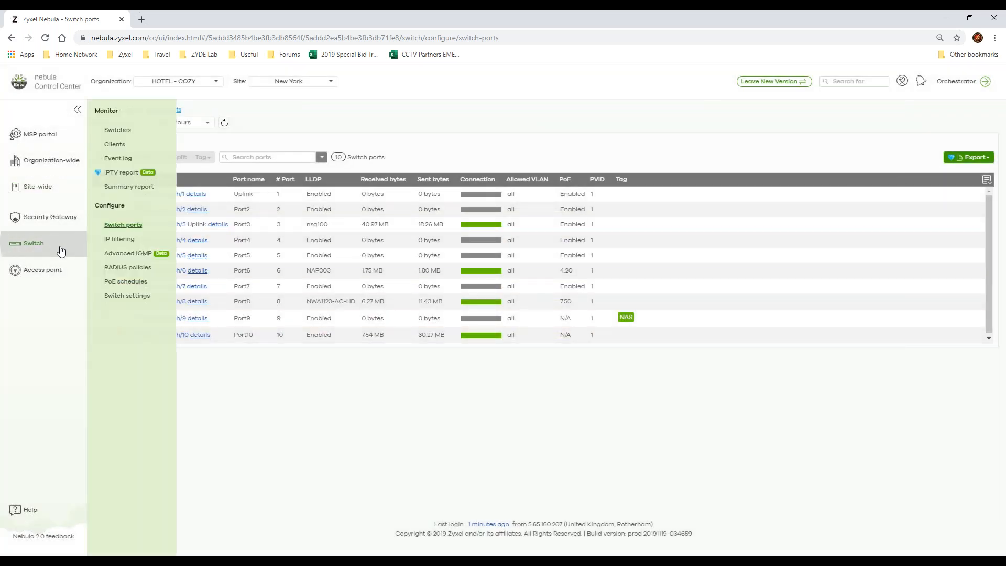
click(143, 245)
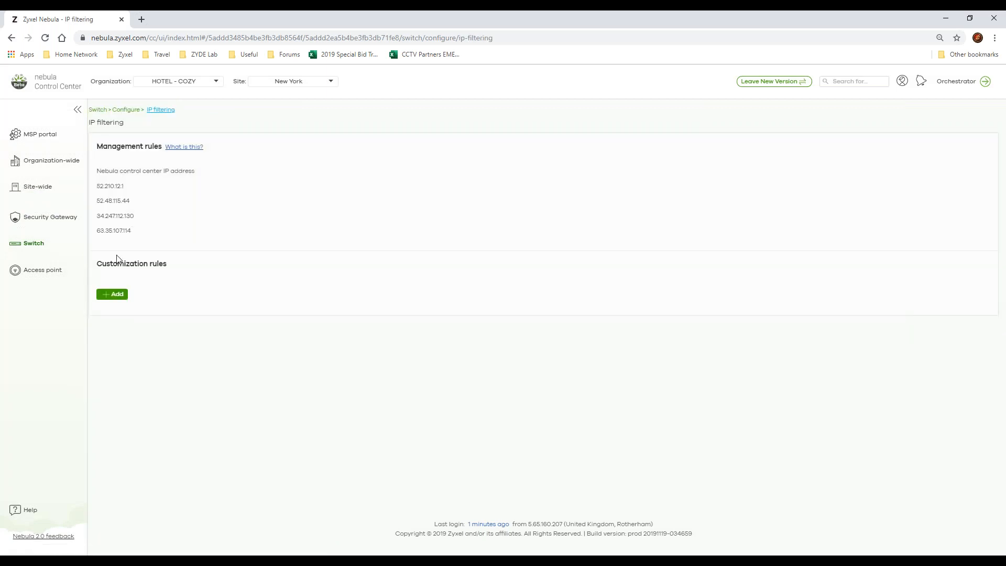
click(113, 294)
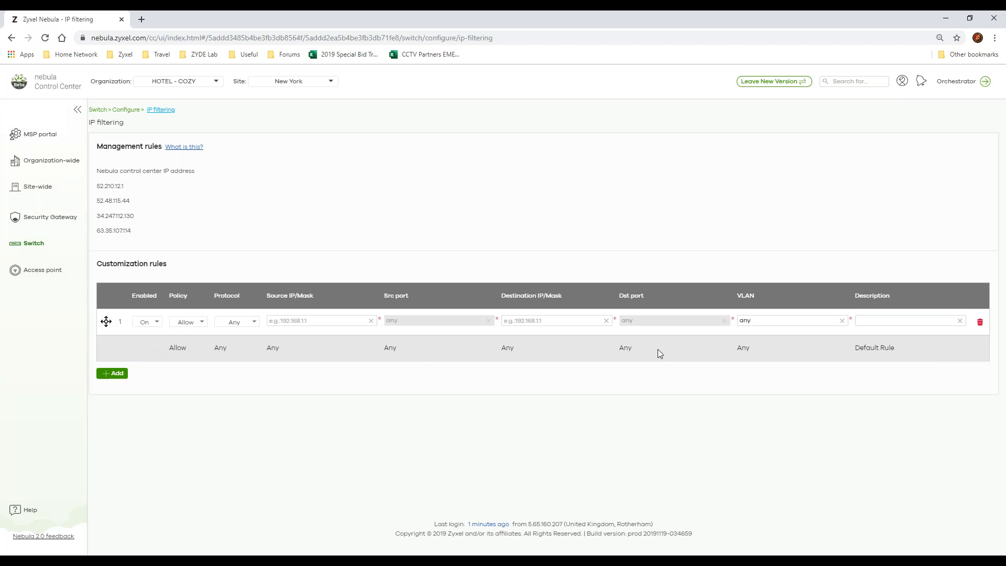
Step: Delete the blank customization rule and highlight the Nebula control center IP addresses under the management rules
click(980, 324)
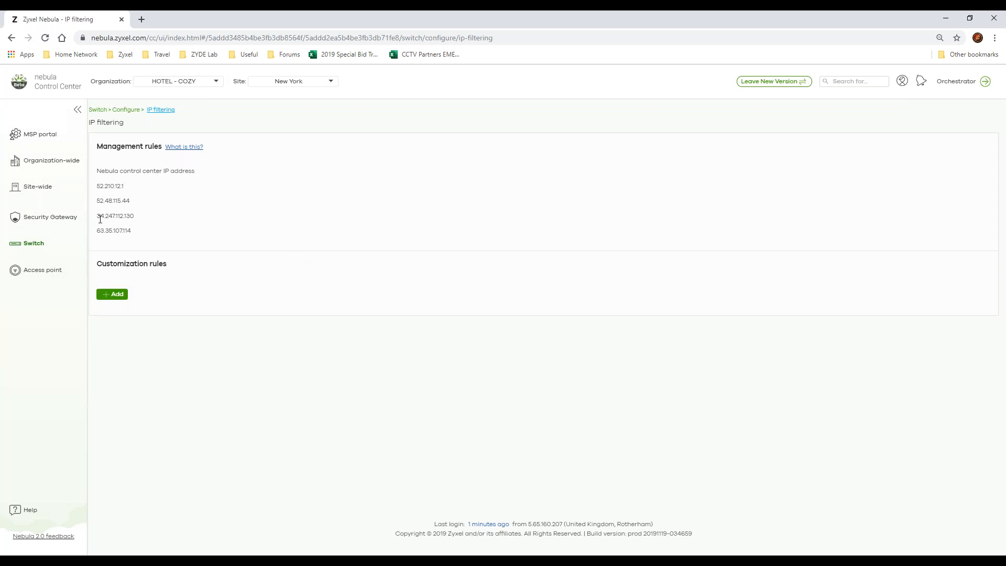
drag(97, 184, 142, 230)
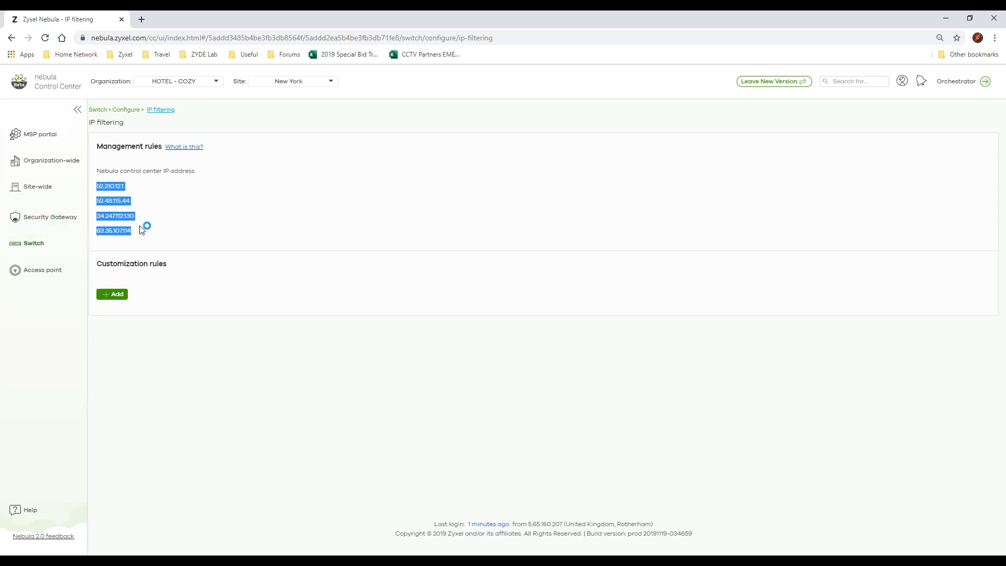
Step: Look over the switch Advanced IGMP page down to the IPTV topology setup, and open the RADIUS policies page
click(51, 246)
click(126, 255)
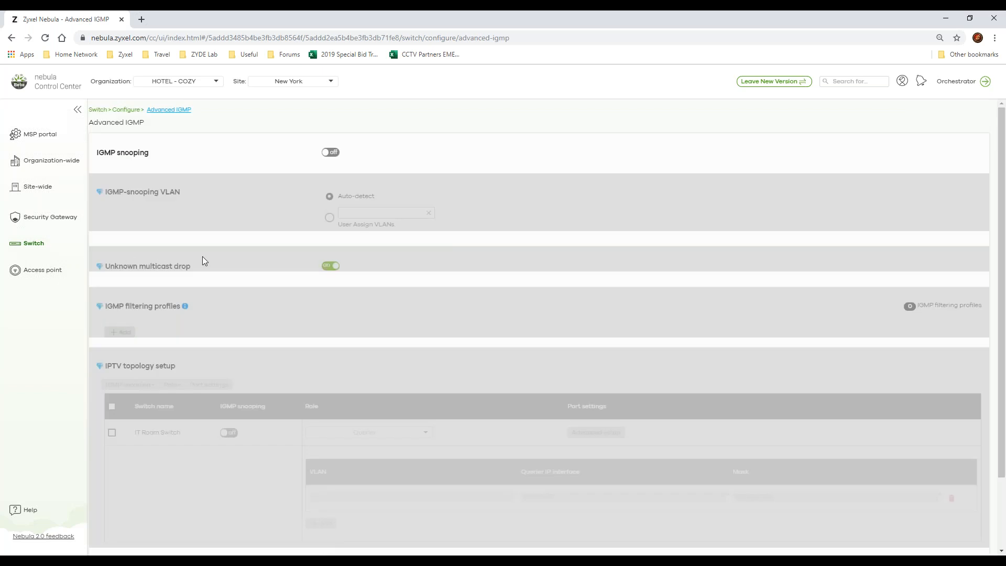
scroll(413, 257, down, 3)
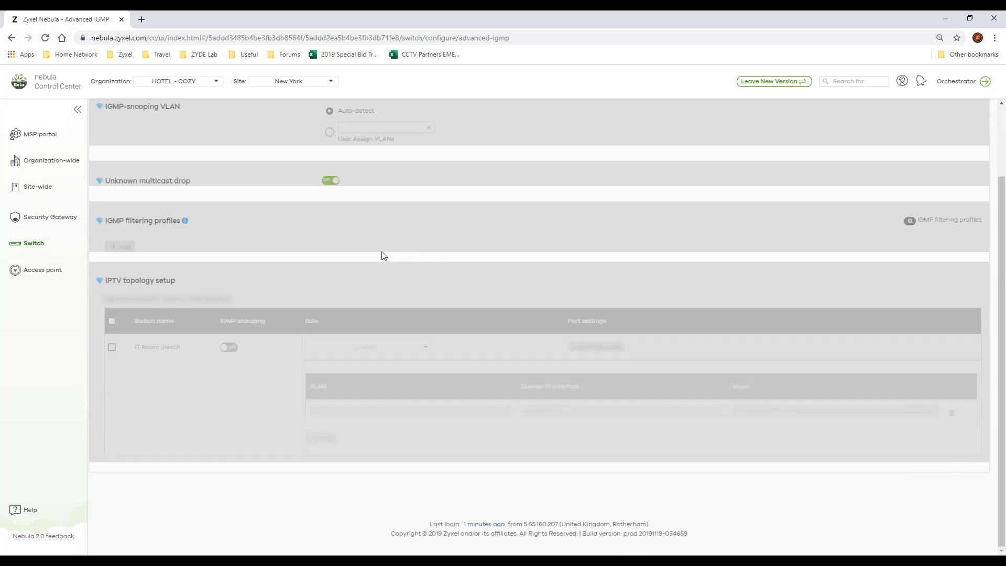
scroll(272, 249, up, 3)
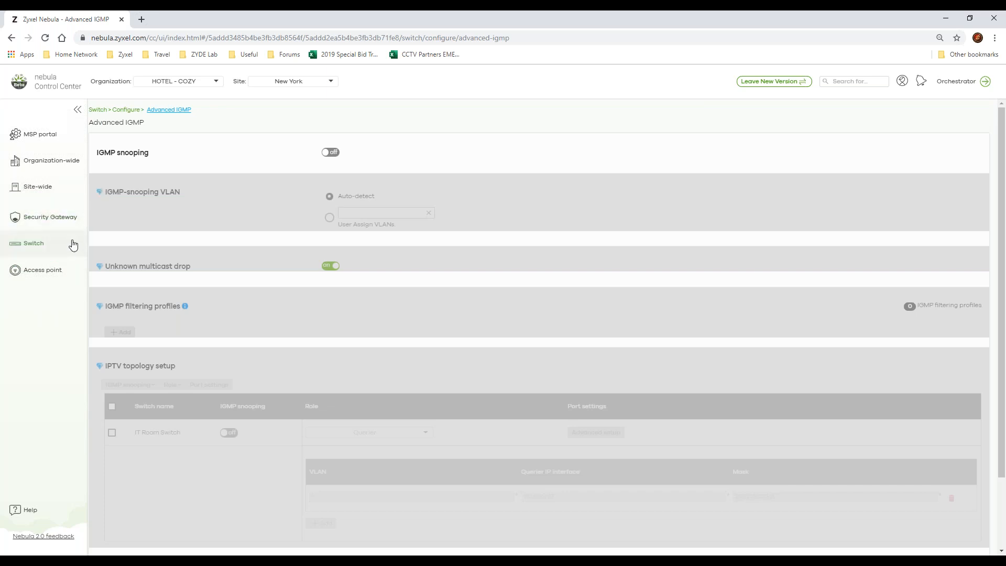
click(45, 250)
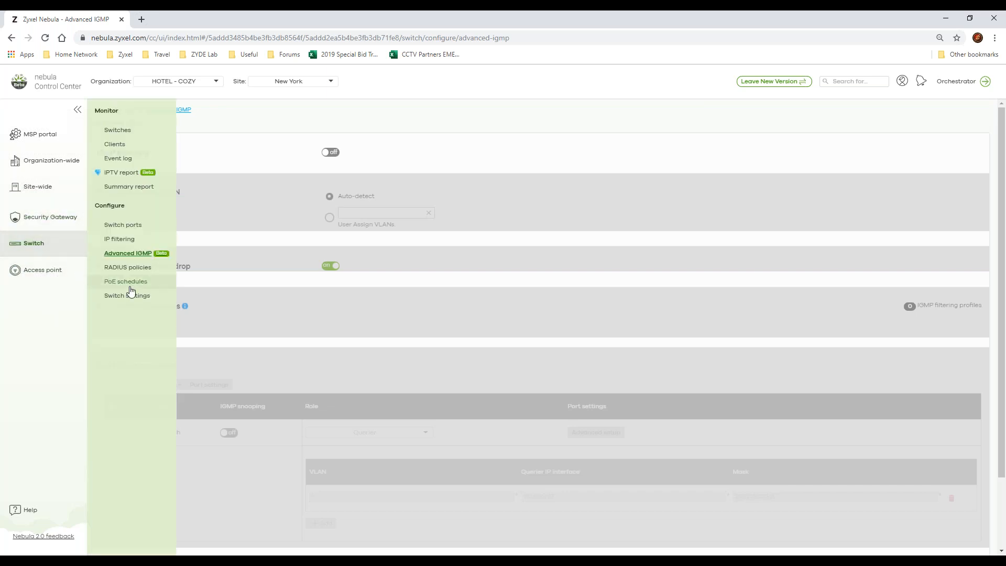
click(139, 269)
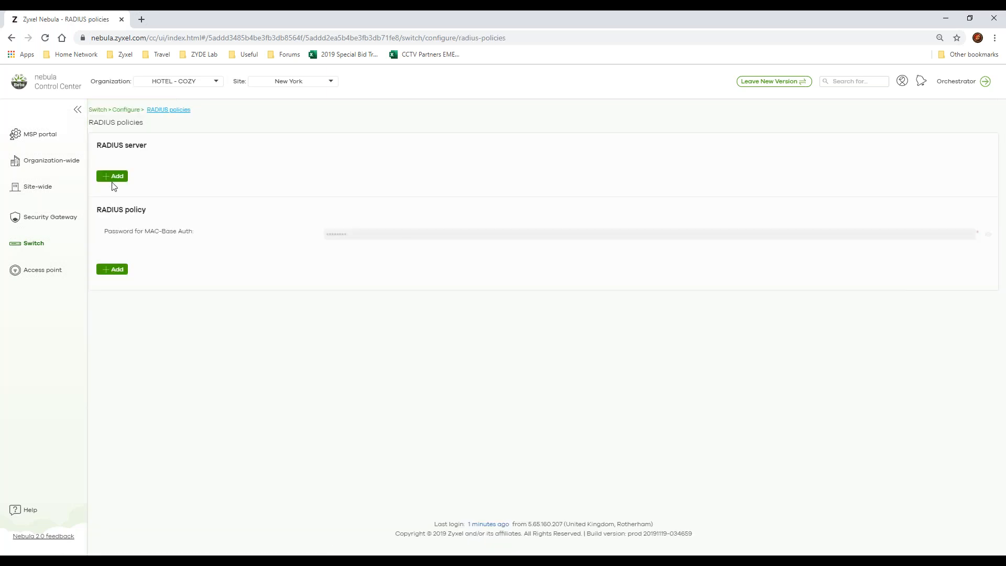
Step: Open the switch settings page and examine the management VLAN, STP, quality of service and port mirroring sections
click(54, 257)
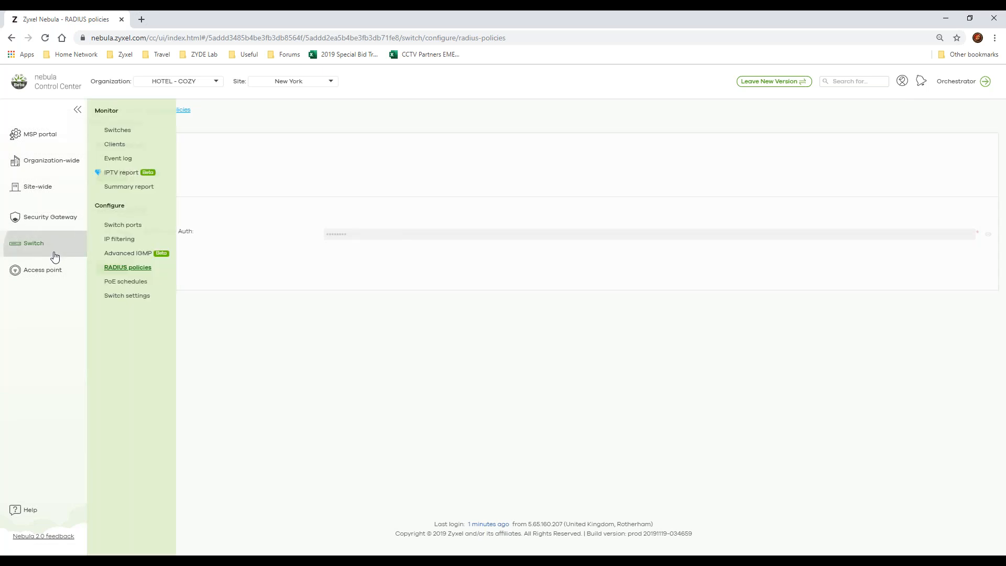
click(121, 297)
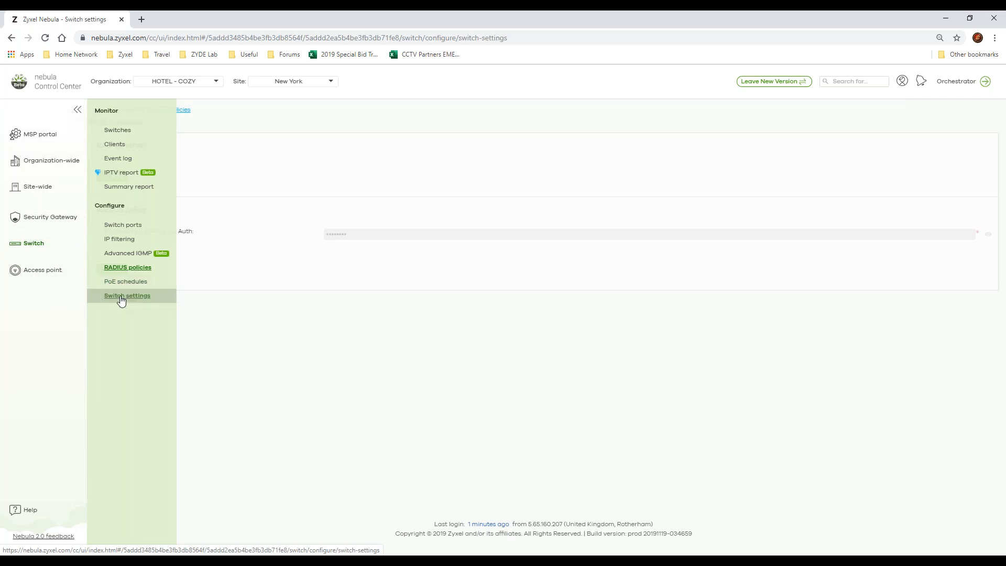
drag(379, 169, 290, 171)
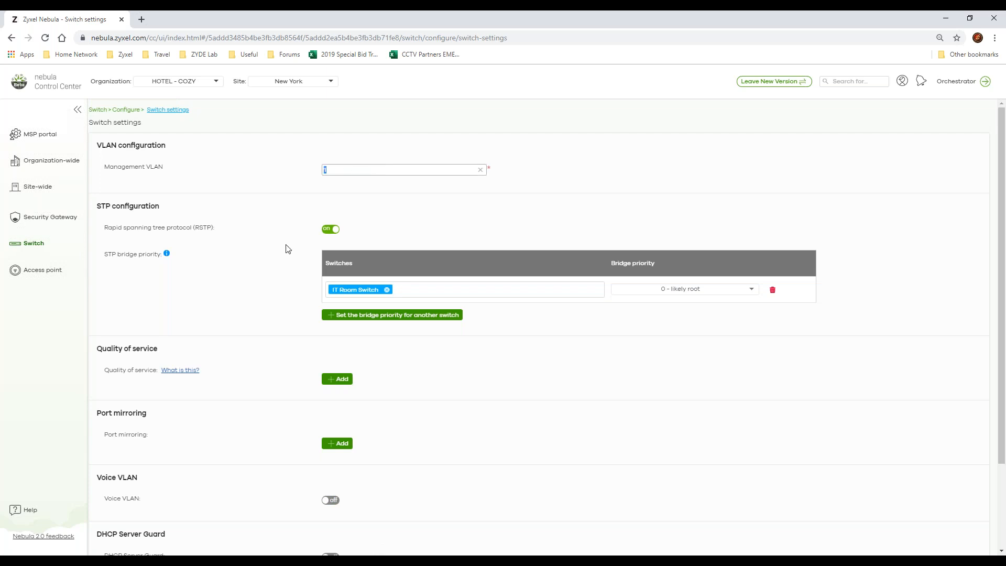
scroll(287, 248, down, 3)
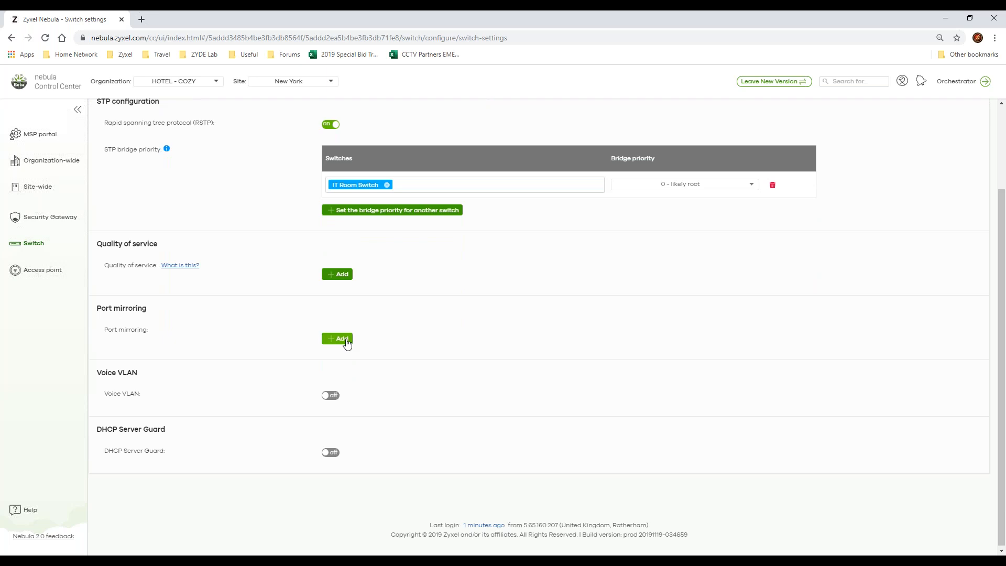
Step: Enable Voice VLAN, explore its VLAN ID, priority and OUI fields, and disable it again
click(331, 396)
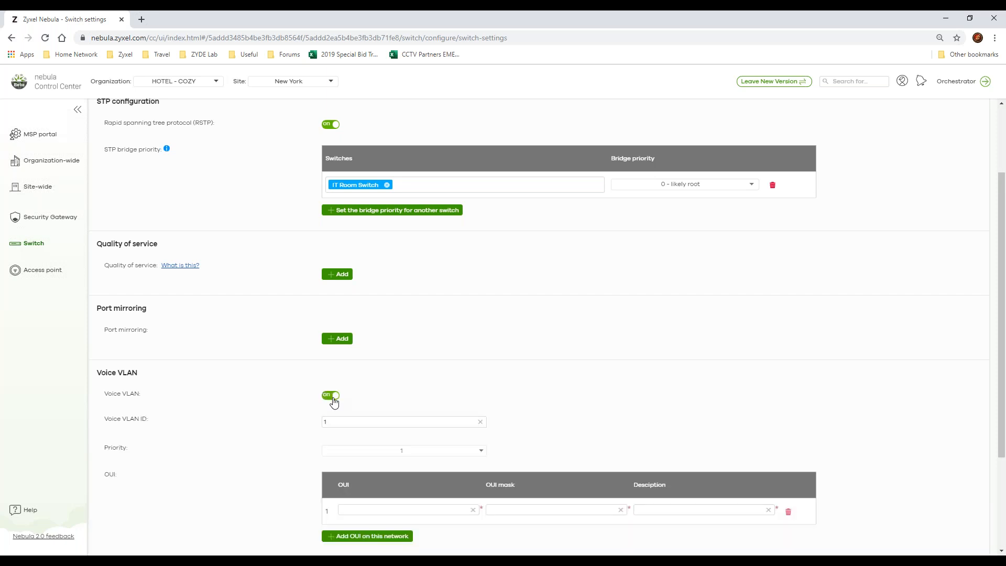
click(385, 508)
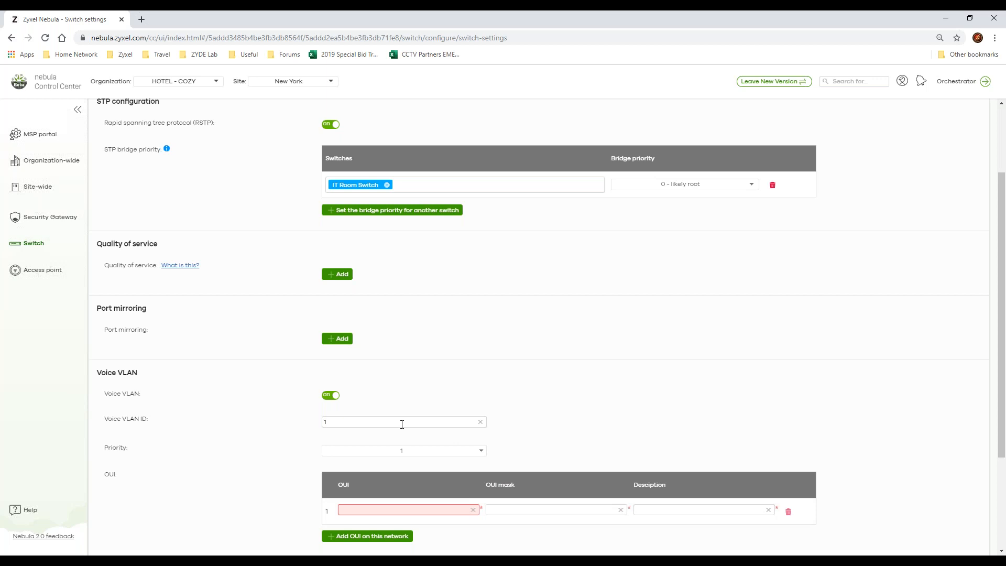
click(433, 451)
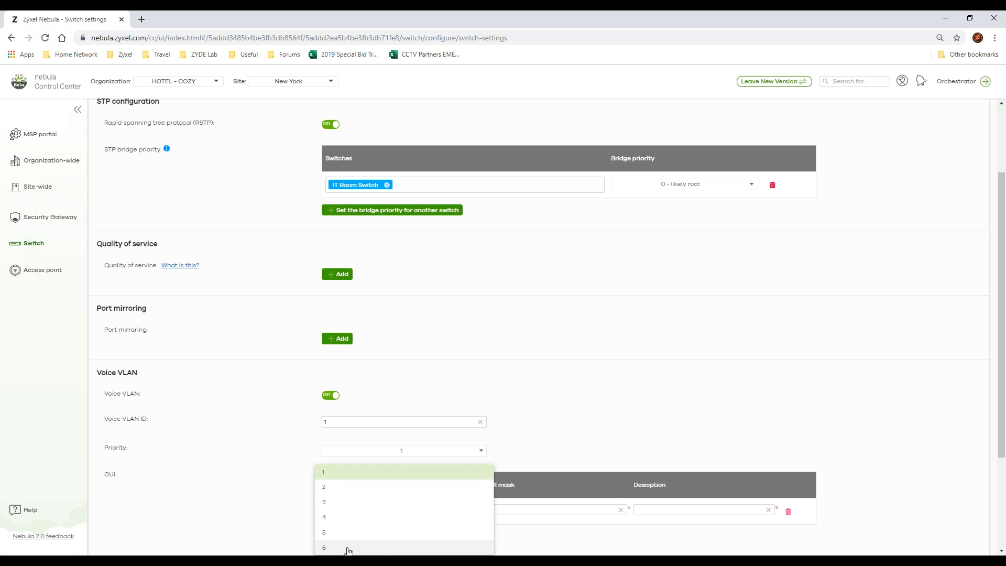
click(518, 417)
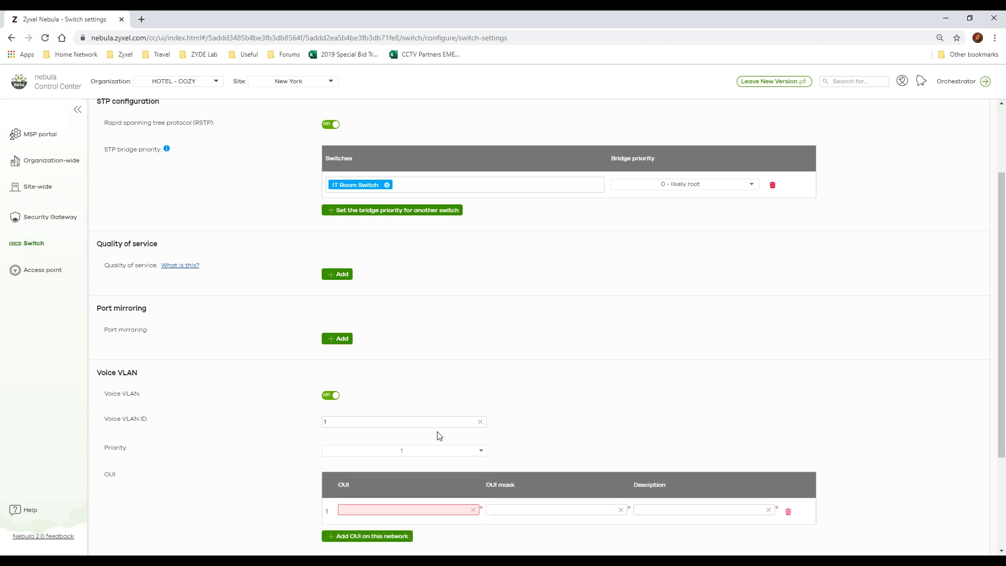
click(480, 422)
scroll(287, 400, down, 3)
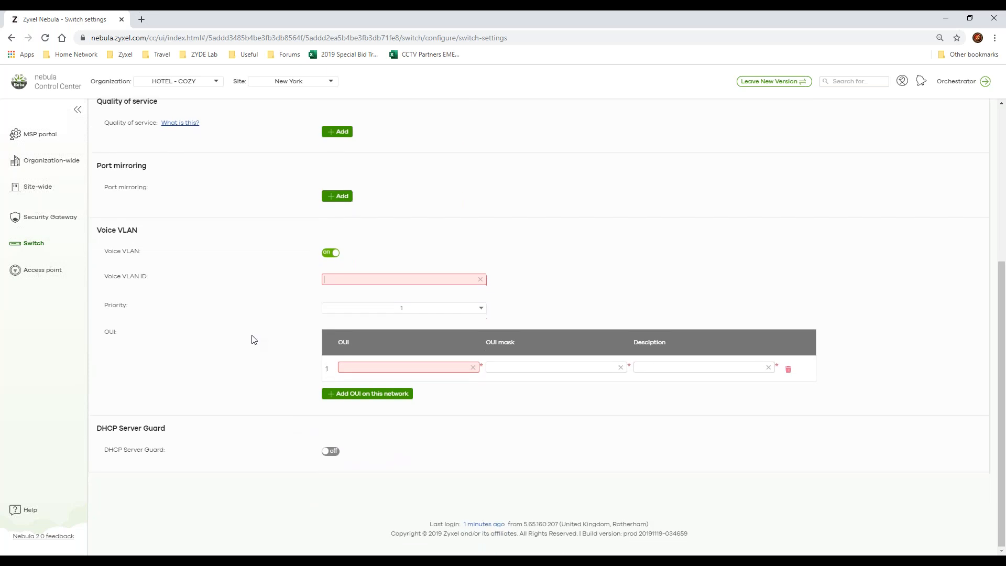
click(331, 253)
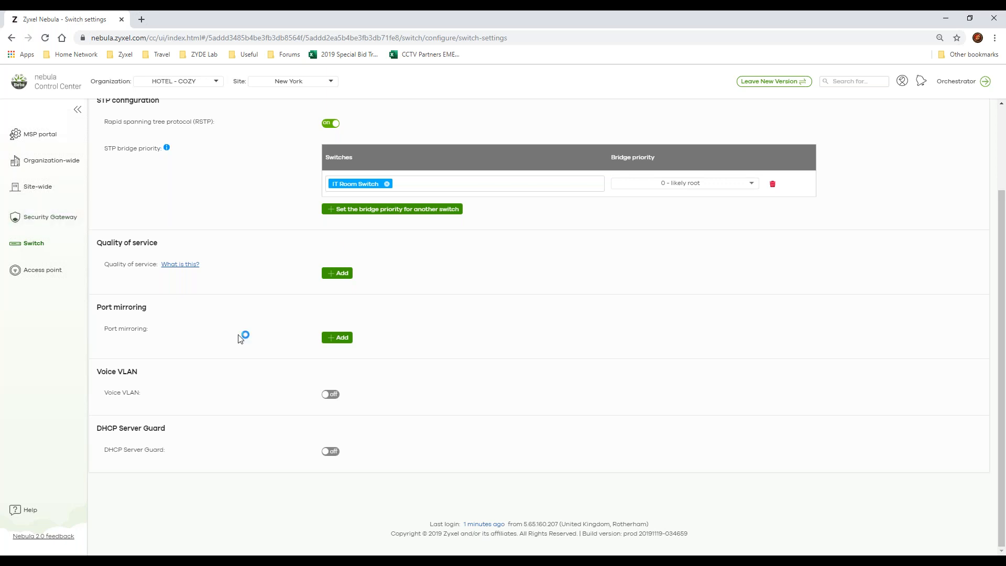
Step: Open the access point wireless health page and examine the health graph, top APs by alert and auto optimization actions
mouse_move(41, 242)
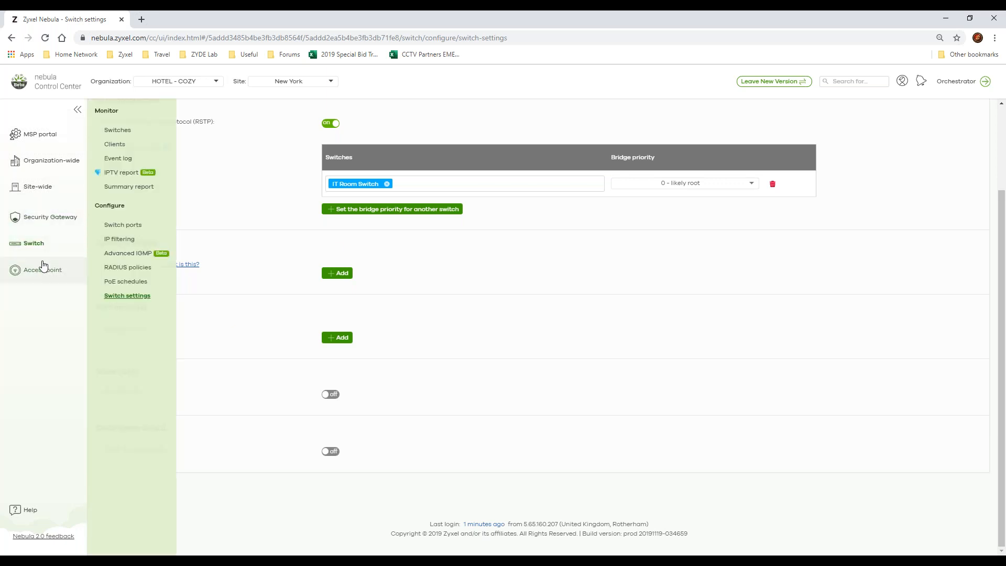
mouse_move(54, 268)
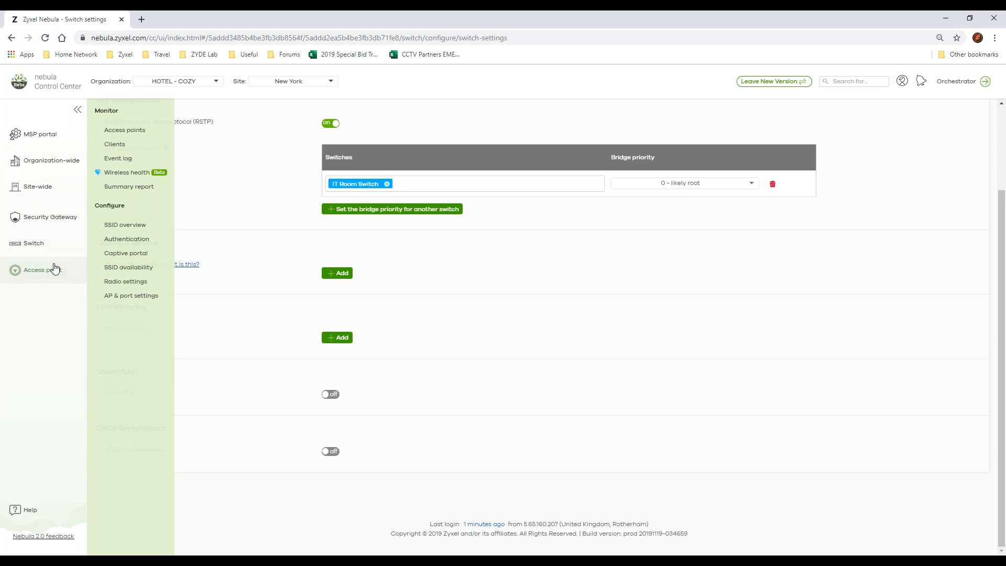
click(141, 176)
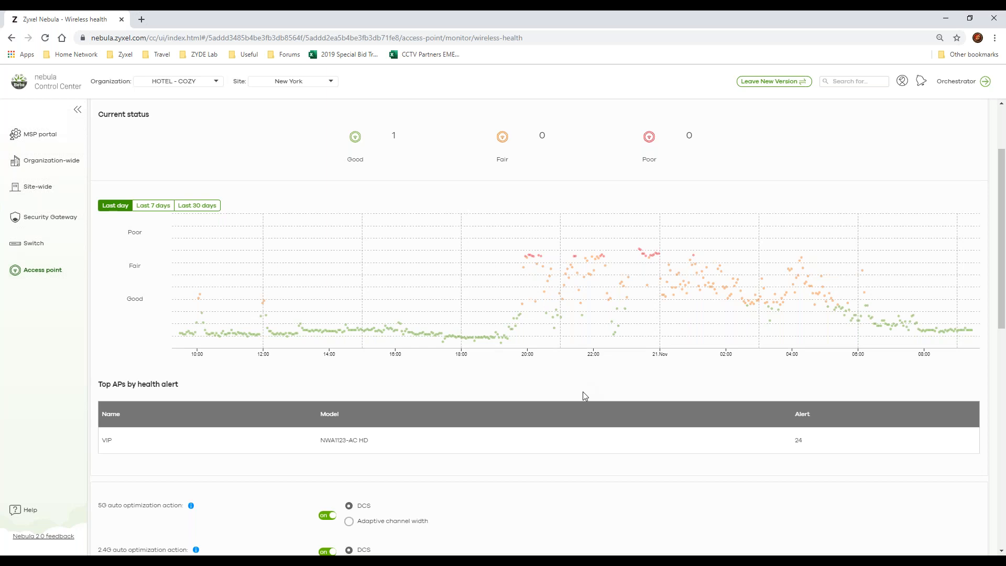
scroll(586, 396, down, 2)
scroll(295, 385, down, 1)
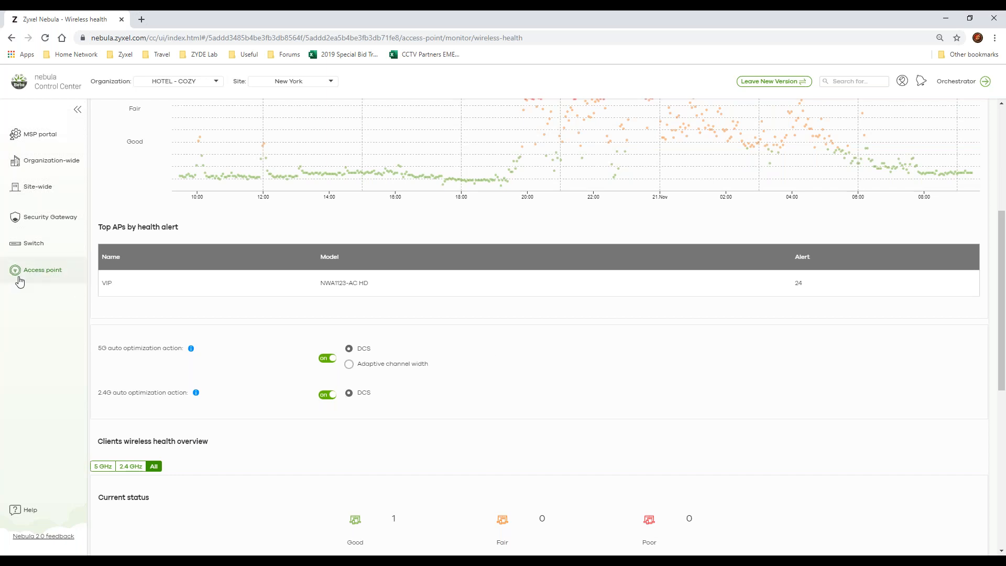
Step: Open the access point SSID overview page and highlight the name of SSID 1
click(36, 276)
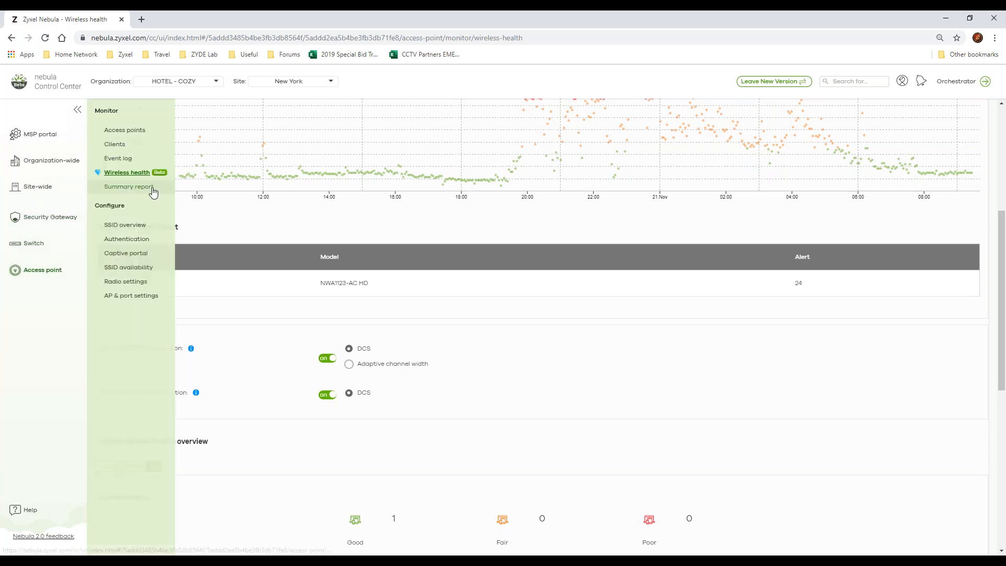
click(132, 227)
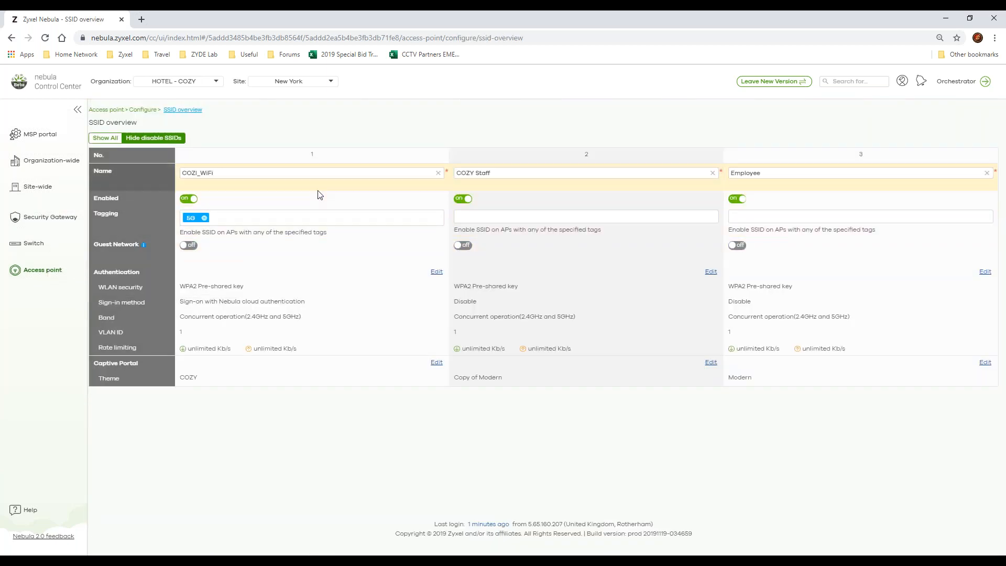
double_click(289, 175)
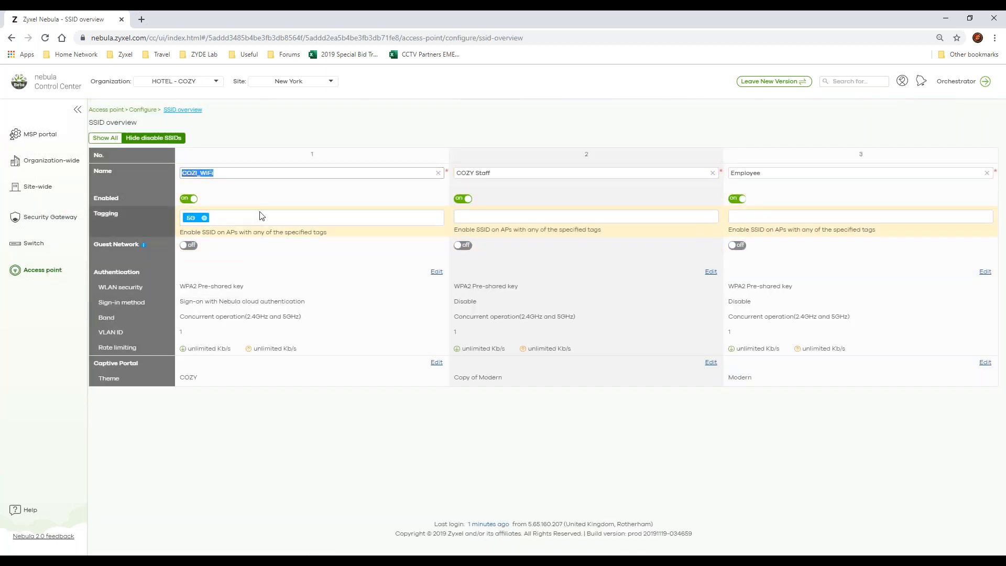
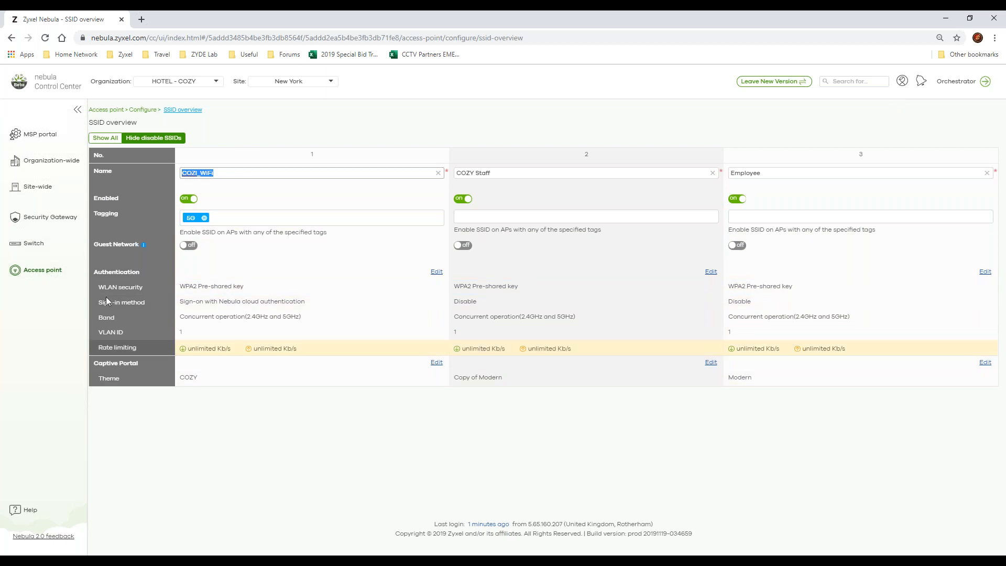
Step: Open the access point authentication page and look through the SSID list, band options and VLAN ID field
mouse_move(45, 279)
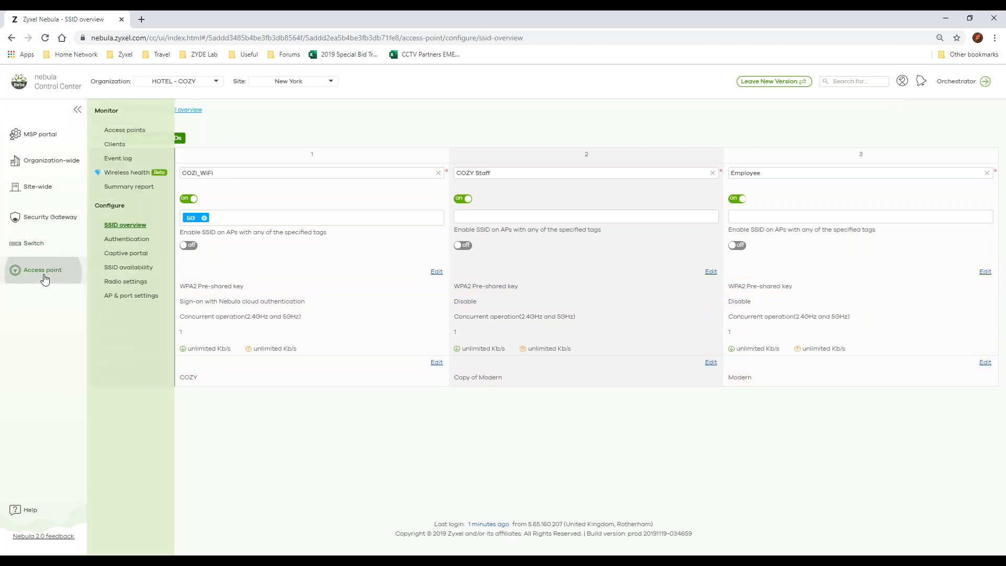
click(143, 245)
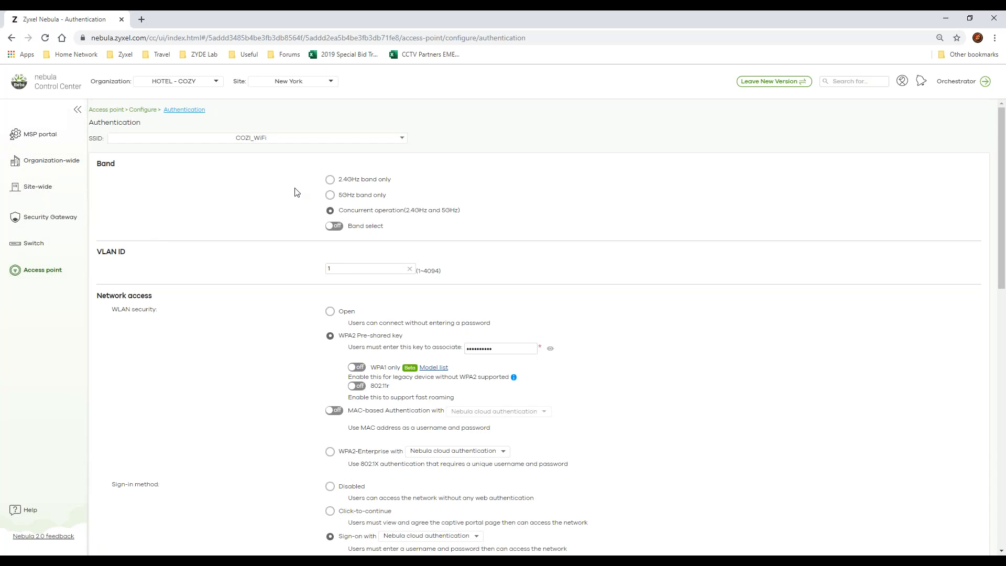
click(365, 269)
click(245, 140)
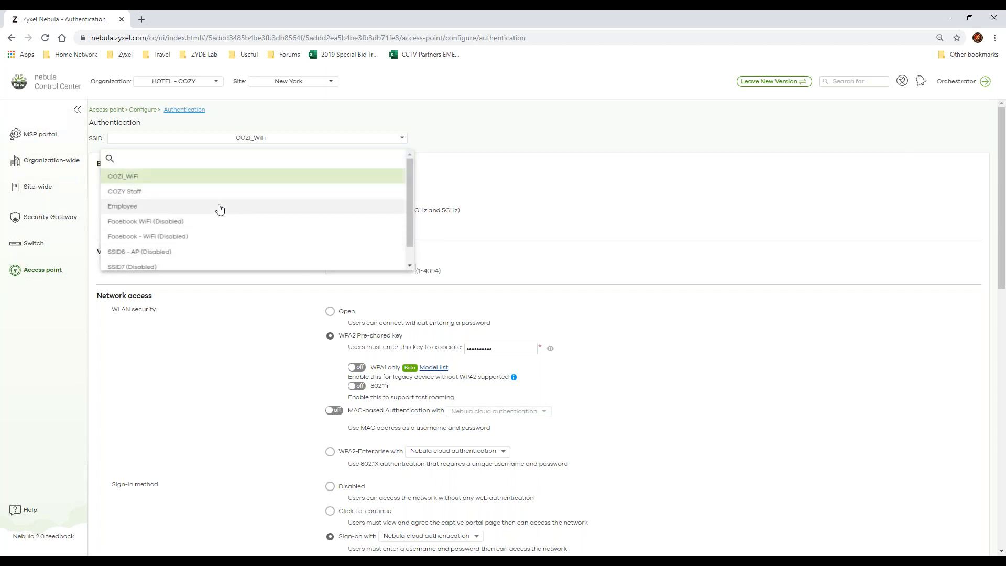
click(572, 285)
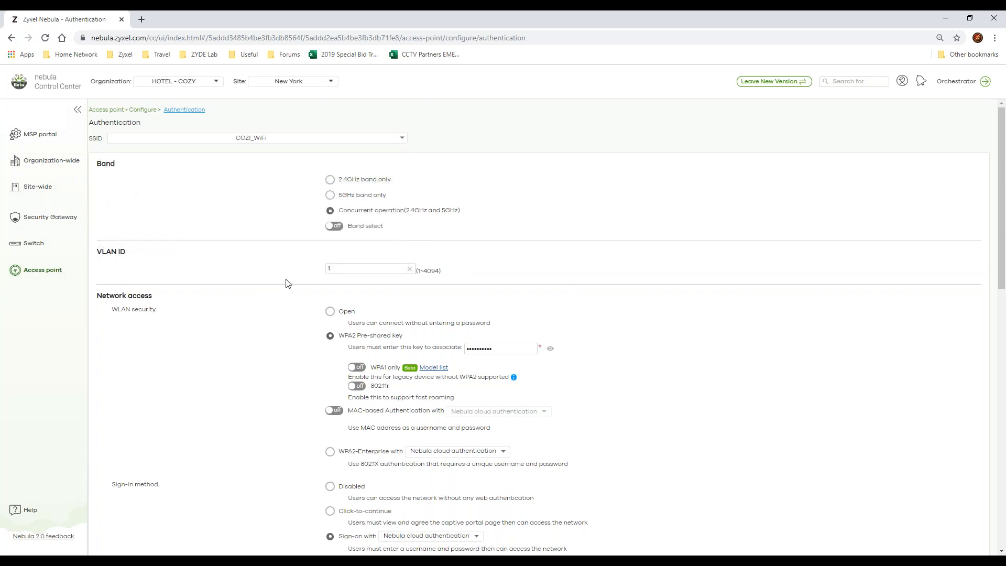
click(357, 270)
Step: Enable MAC-based Authentication under network access and view its authentication server options
scroll(504, 310, down, 2)
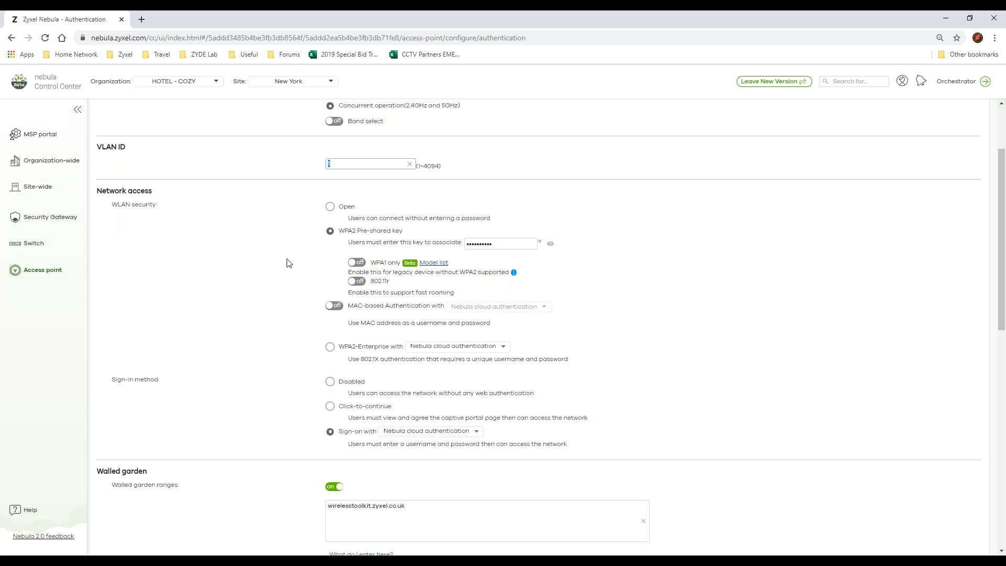
click(335, 305)
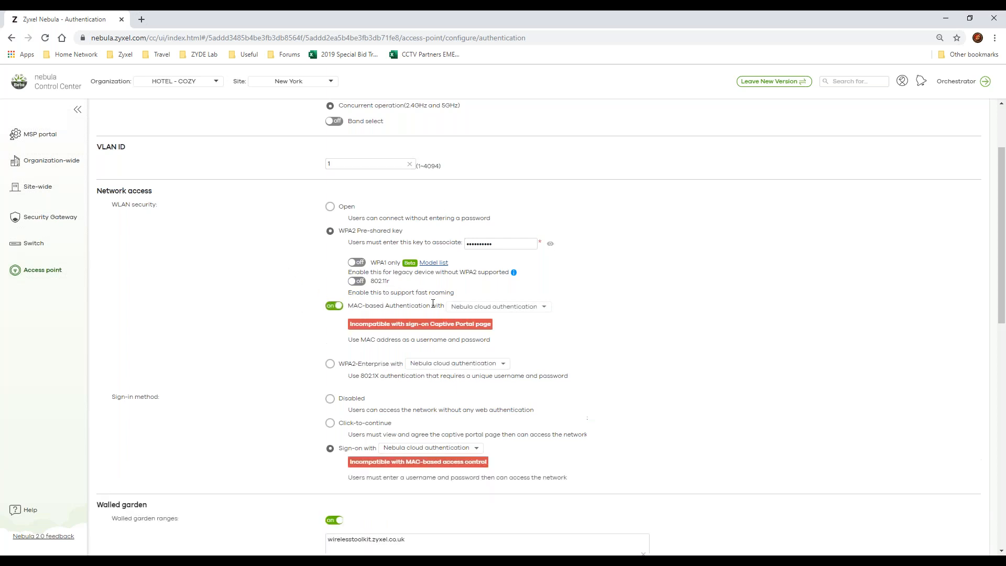
click(512, 307)
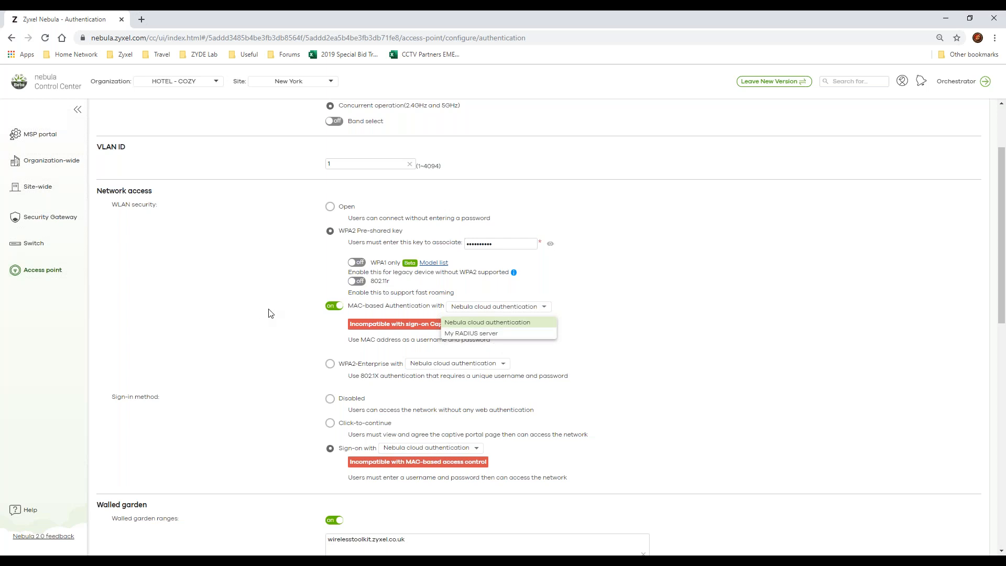
click(334, 308)
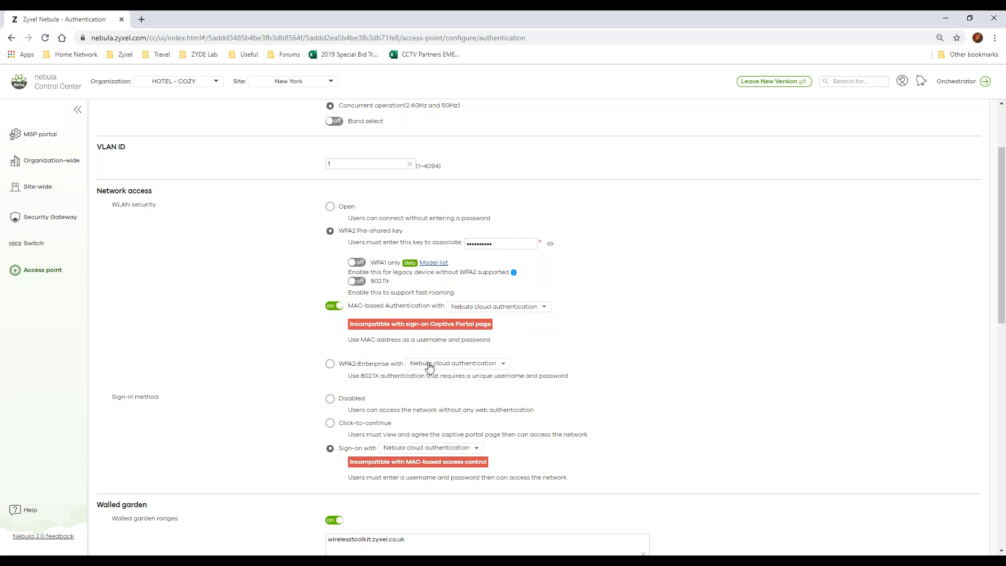
Step: Select WPA2-Enterprise as the WLAN security and view its authentication server options
click(330, 363)
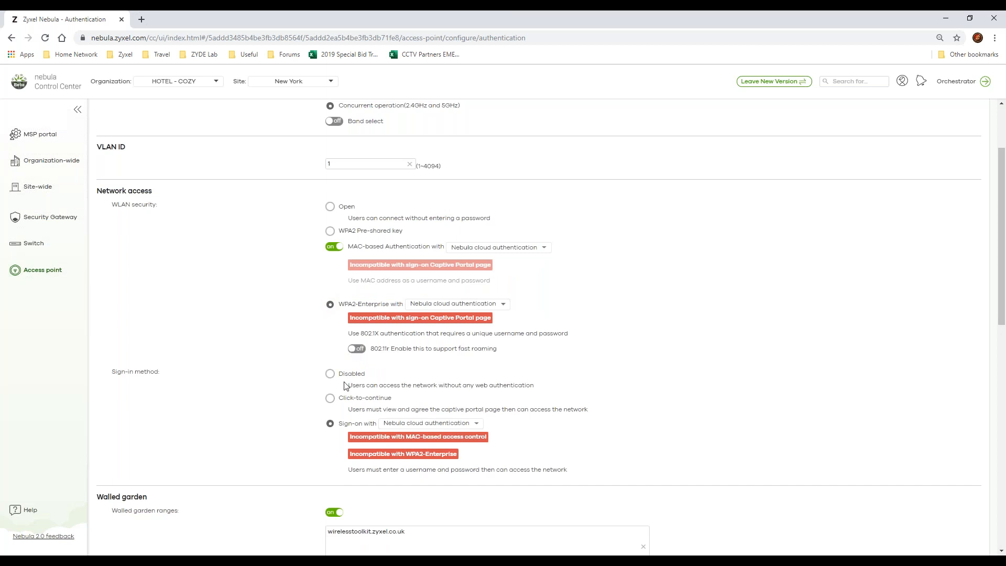
click(449, 309)
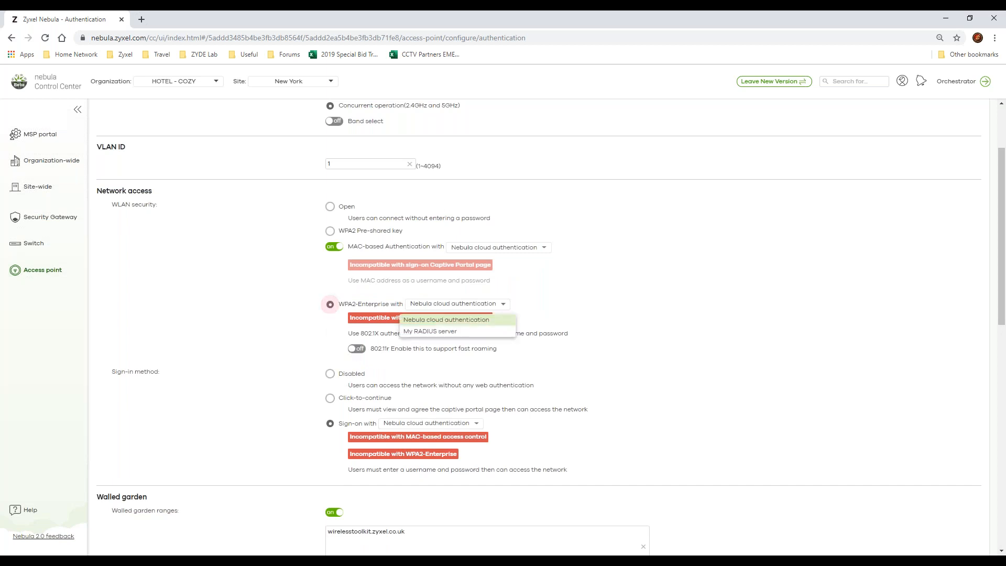
click(457, 313)
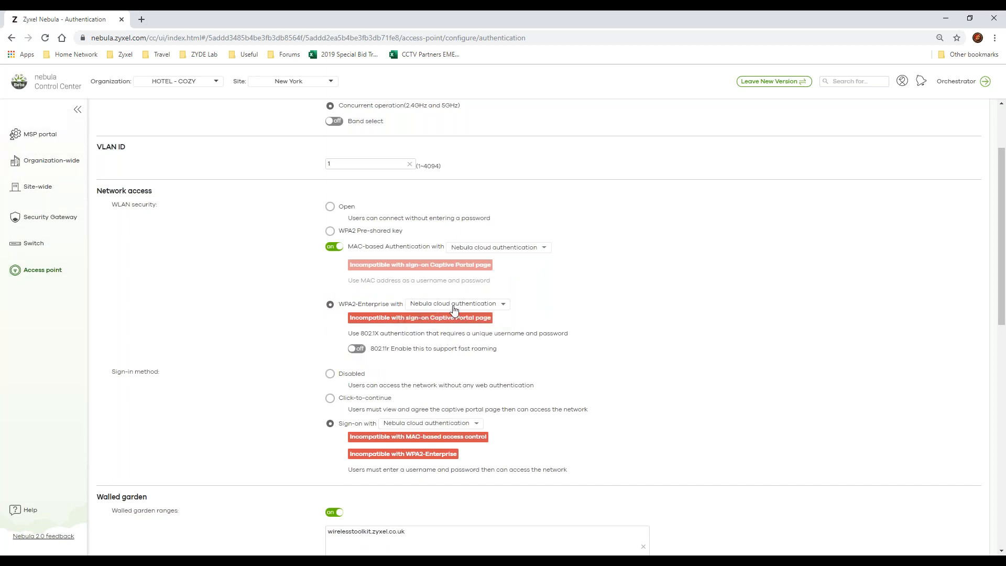
click(453, 309)
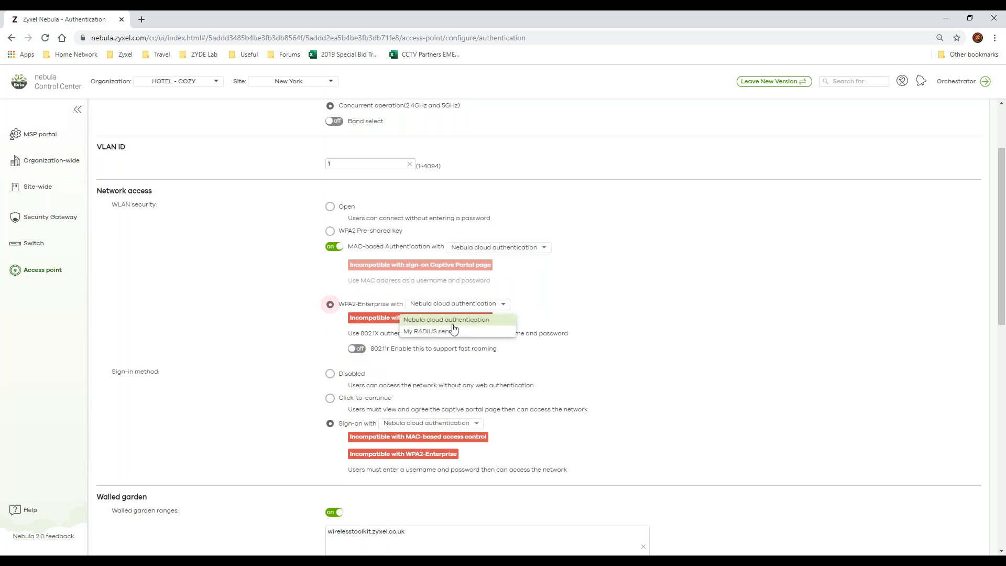
click(574, 300)
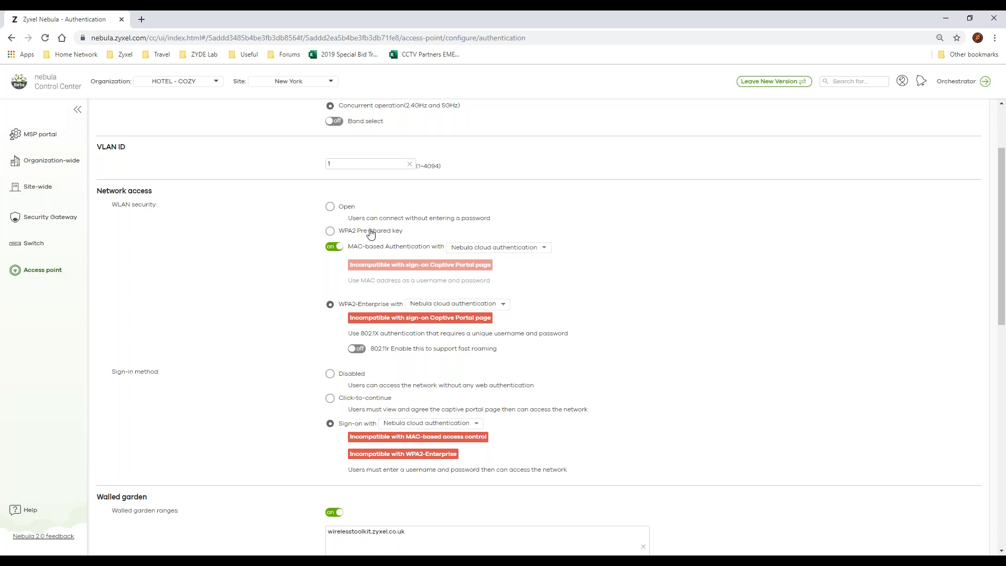
Step: Set the WLAN security to Open and turn off MAC-based Authentication
click(330, 208)
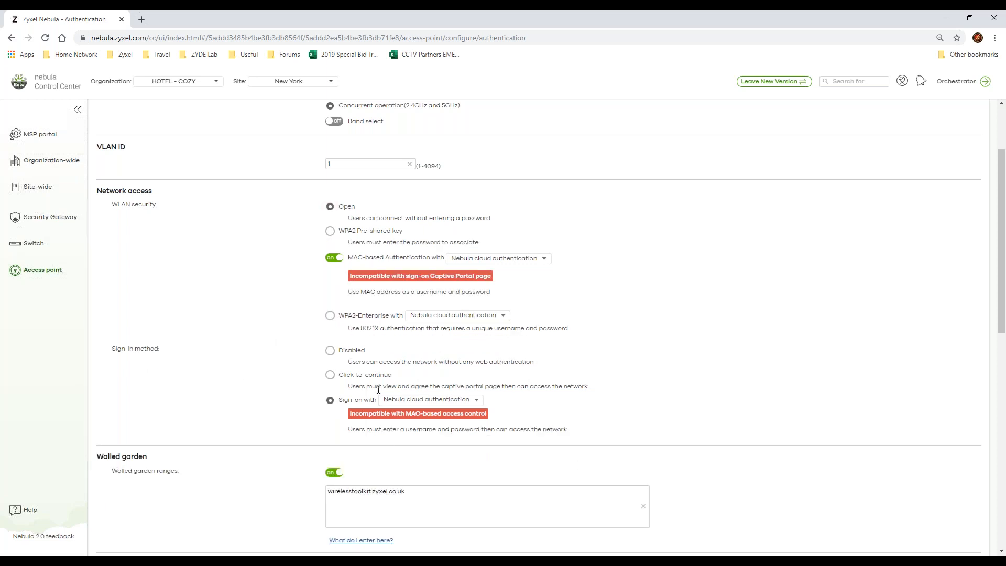
click(359, 265)
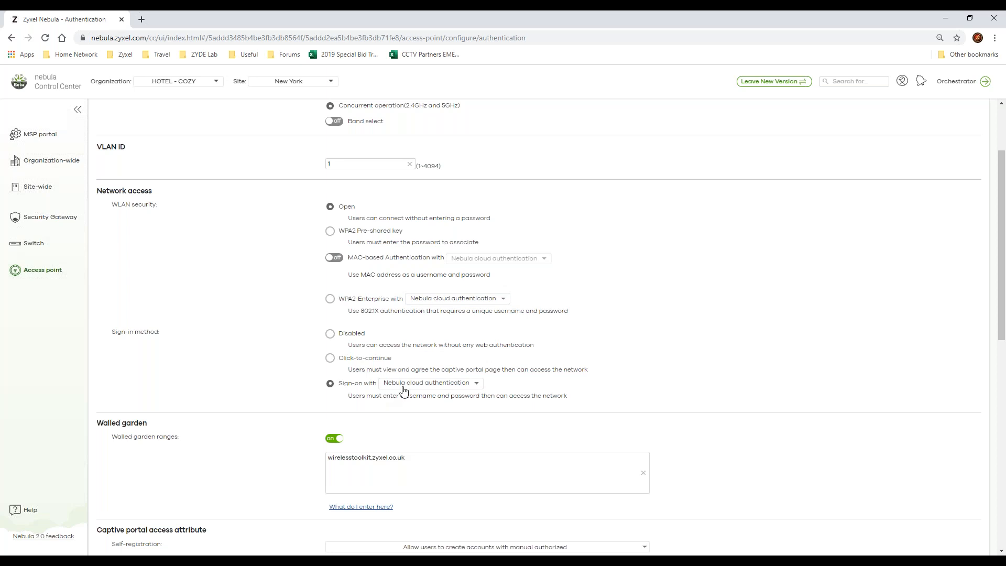
Step: Examine the walled garden section and the self-registration and strict policy options of the captive portal access attributes
scroll(403, 390, down, 1)
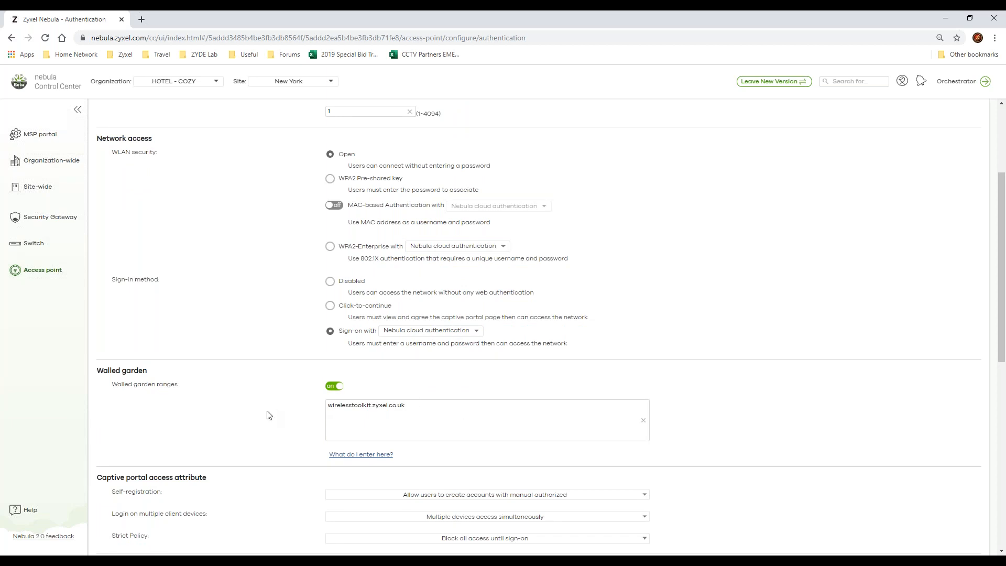
scroll(264, 415, down, 3)
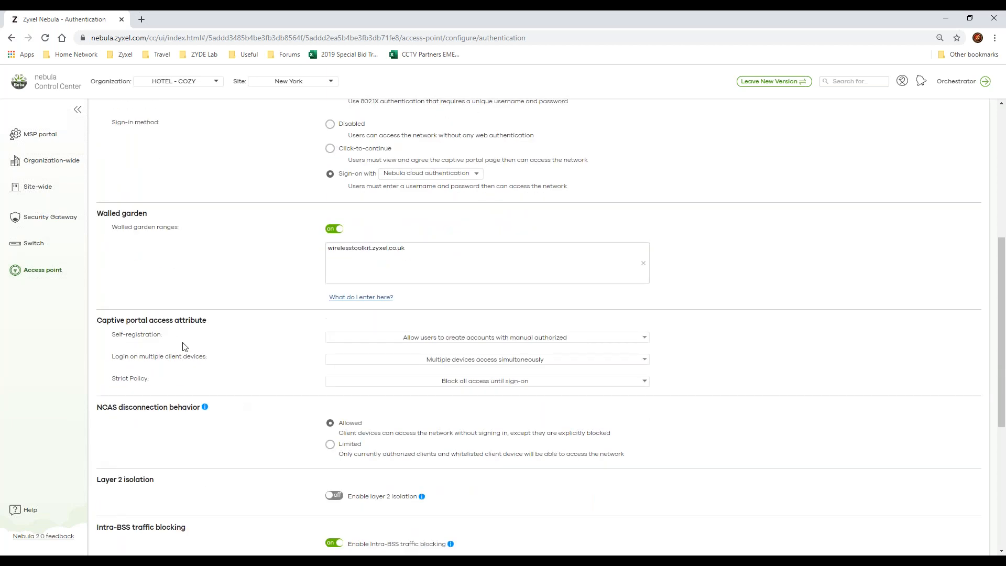
click(427, 341)
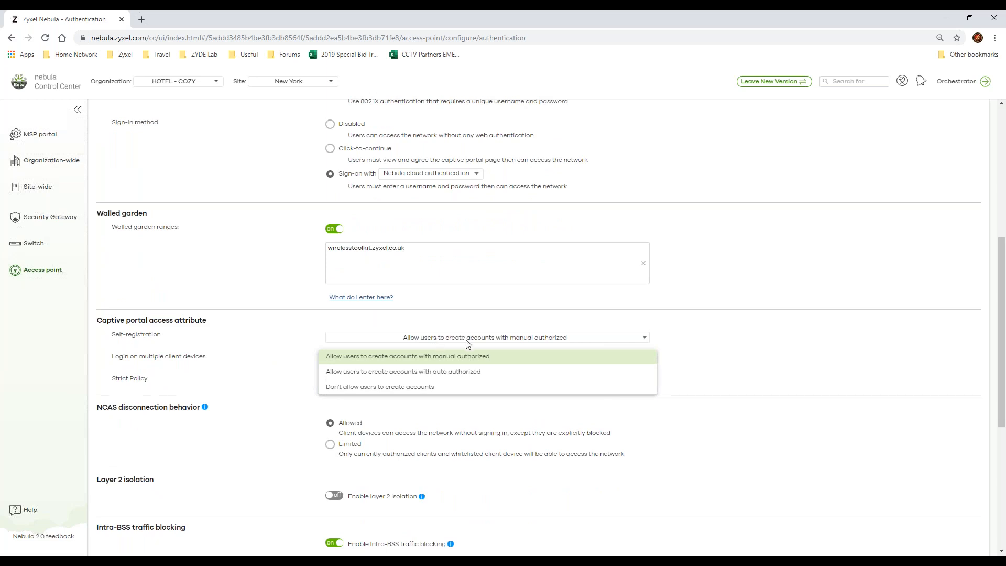
click(834, 355)
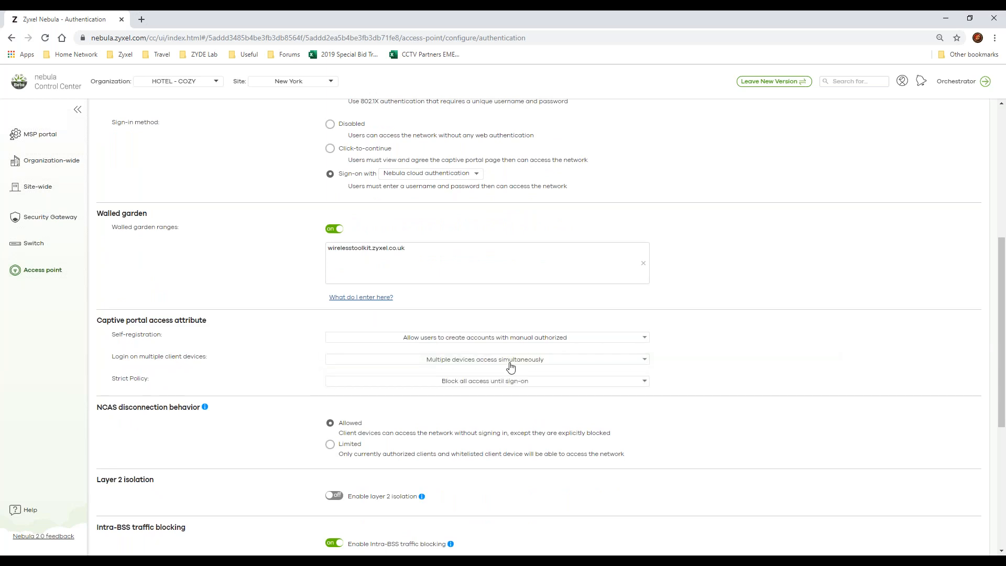
click(504, 381)
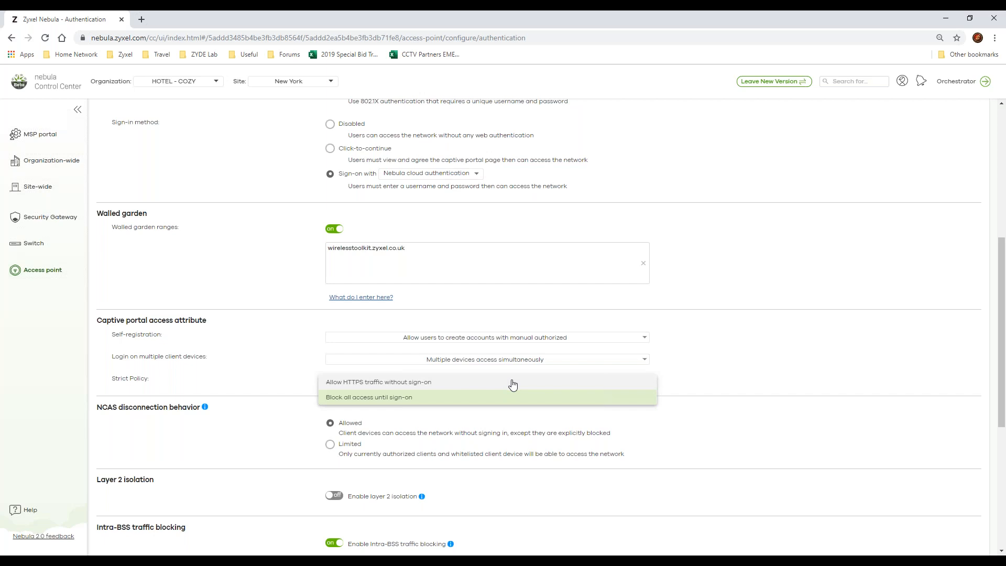
click(692, 407)
Step: Examine the NCAS disconnection, layer 2 isolation, Intra-BSS traffic blocking, assisted roaming, U-APSD and rate limiting sections
scroll(509, 408, down, 3)
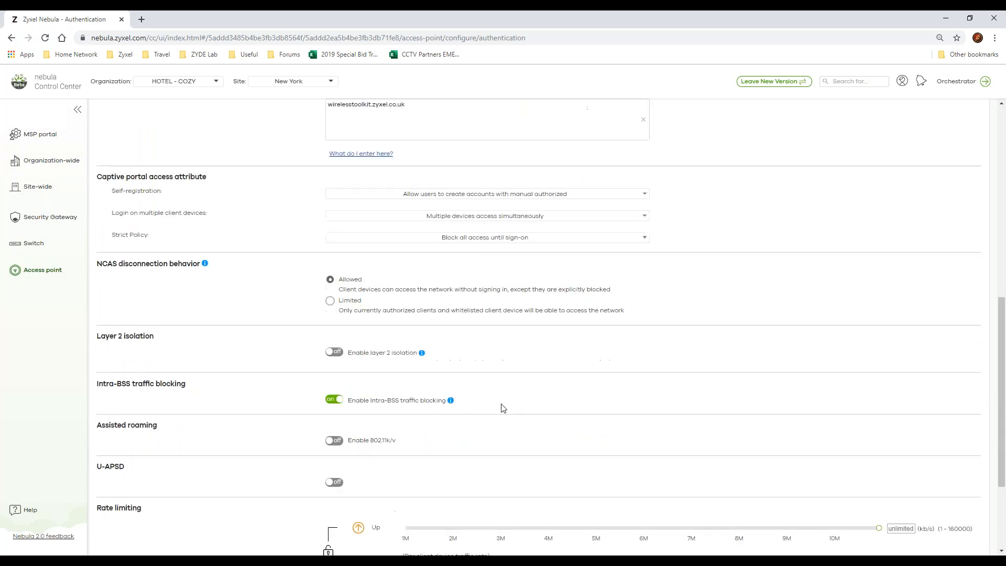
scroll(503, 407, down, 1)
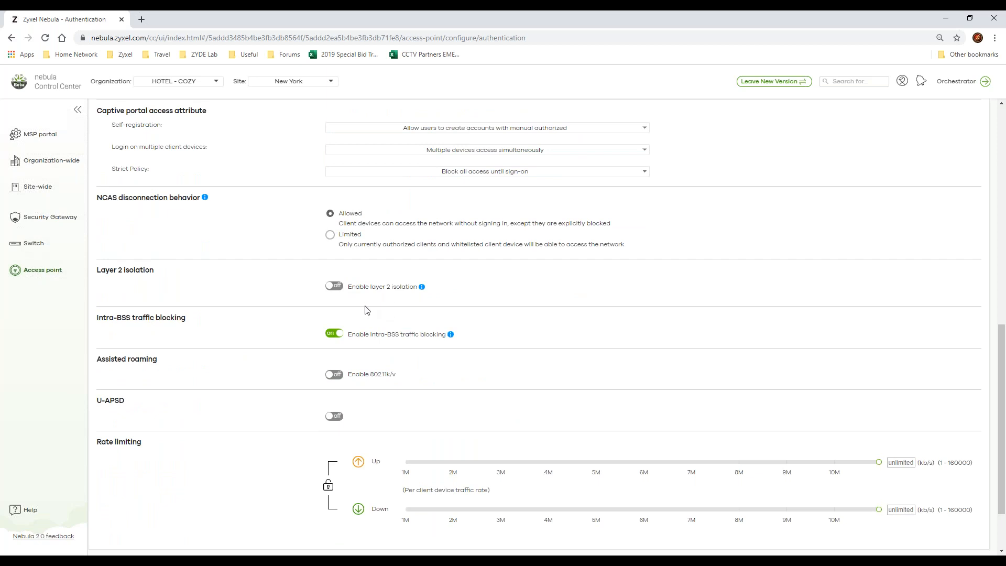
scroll(471, 325, down, 1)
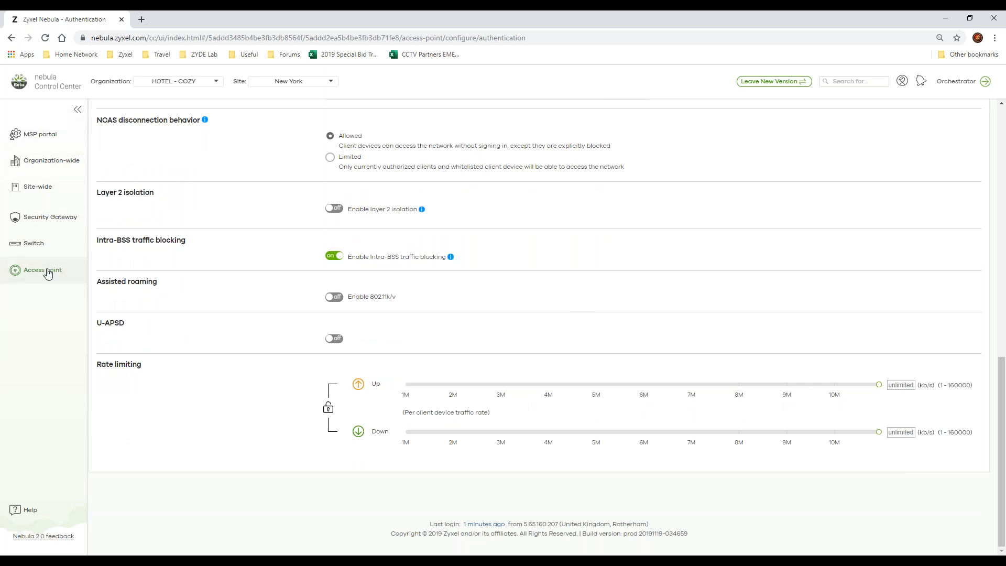
Step: Open the access point captive portal page and look through its SSID list and themes
mouse_move(53, 271)
click(123, 253)
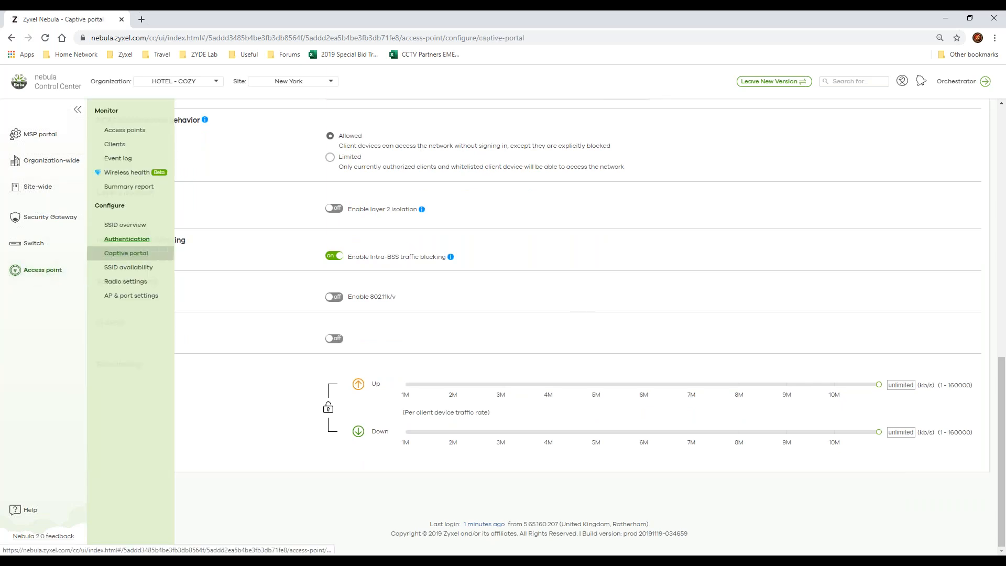
scroll(297, 325, up, 3)
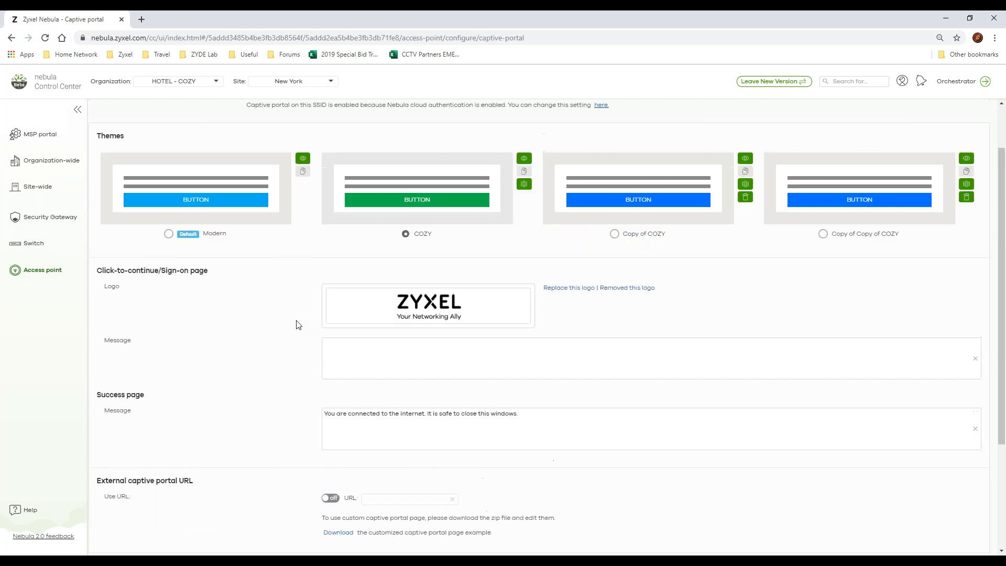
scroll(297, 324, up, 1)
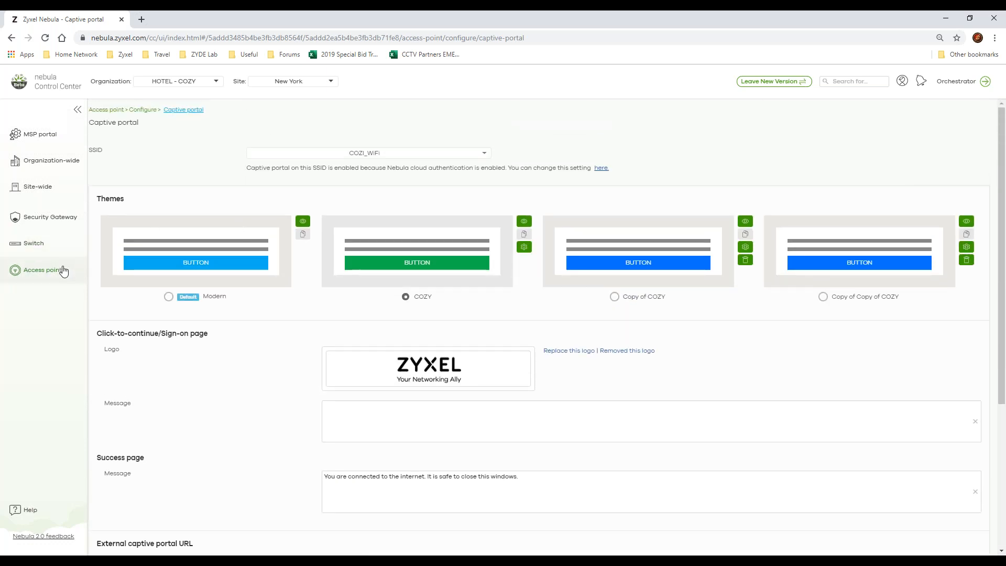
click(325, 152)
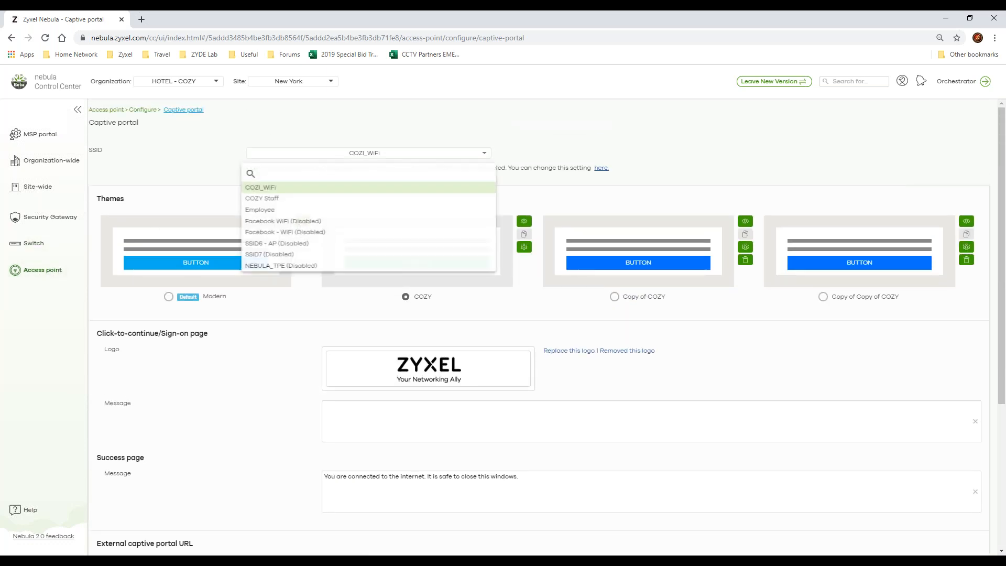
click(787, 365)
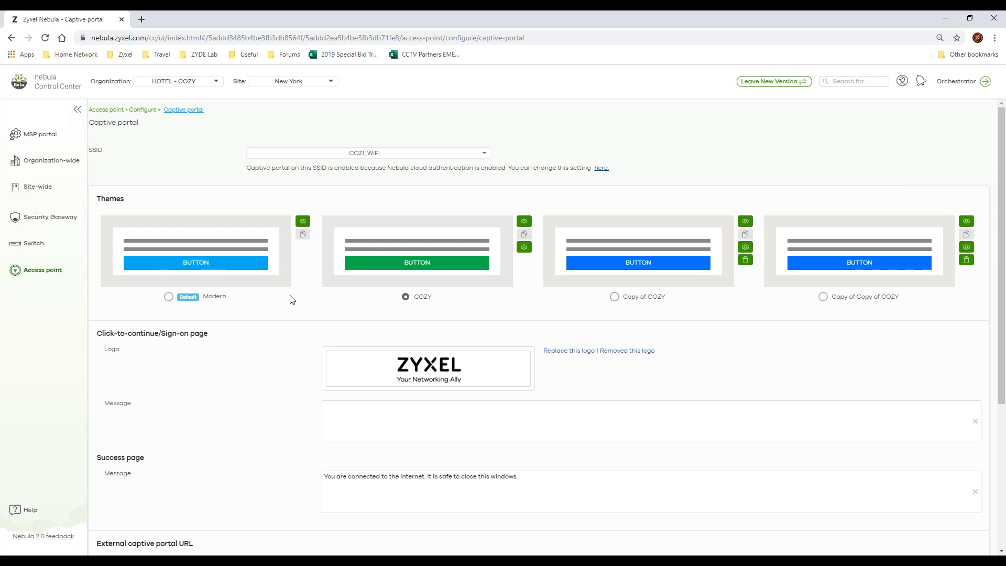
Step: Review the sign-on page, success page and external URL sections, and set the captive portal behavior to a promotion URL
scroll(292, 299, down, 1)
scroll(291, 300, down, 1)
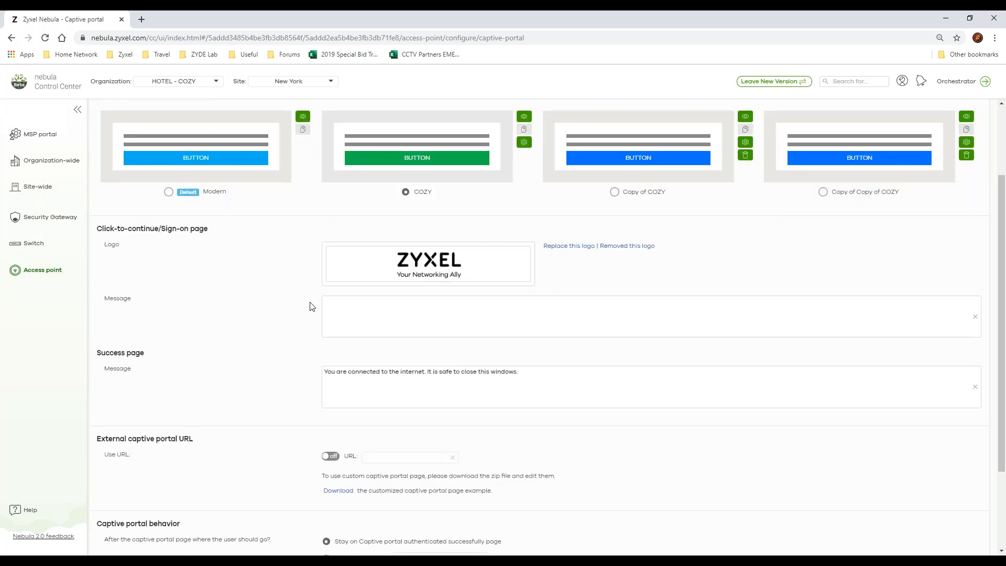
scroll(310, 305, down, 2)
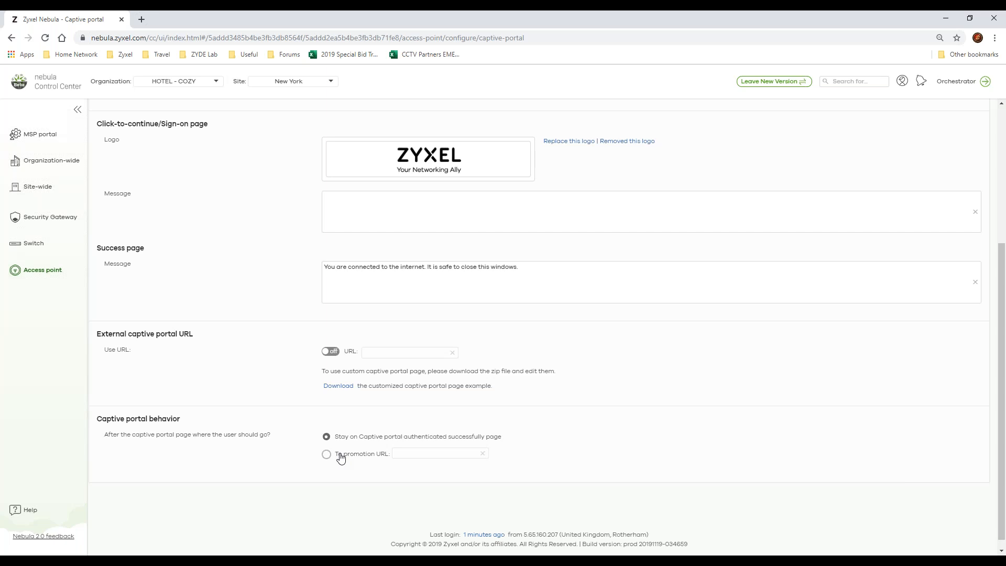
click(359, 454)
Step: Open the SSID availability page and examine the visibility, tagging and weekly SSID schedule settings
click(40, 266)
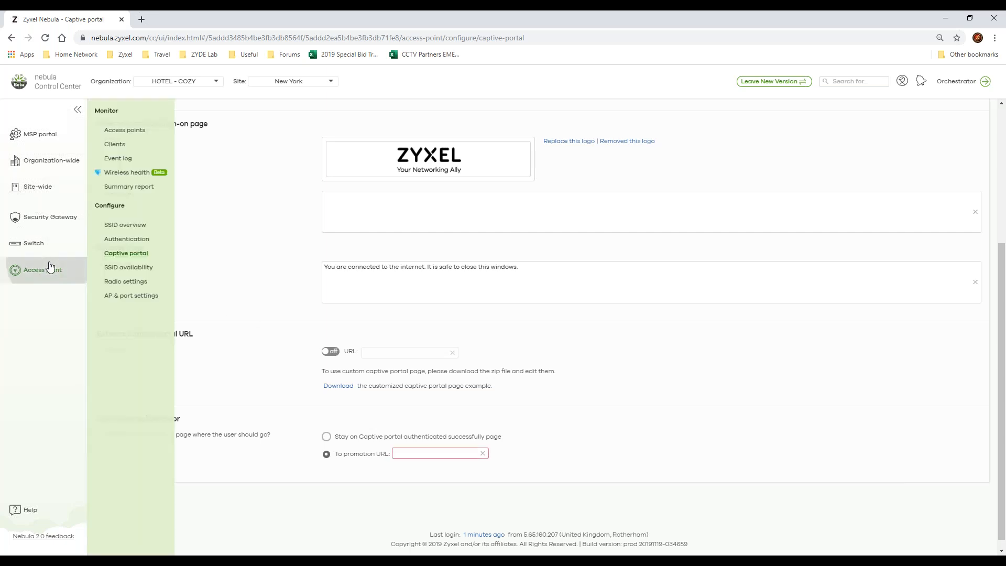
click(133, 268)
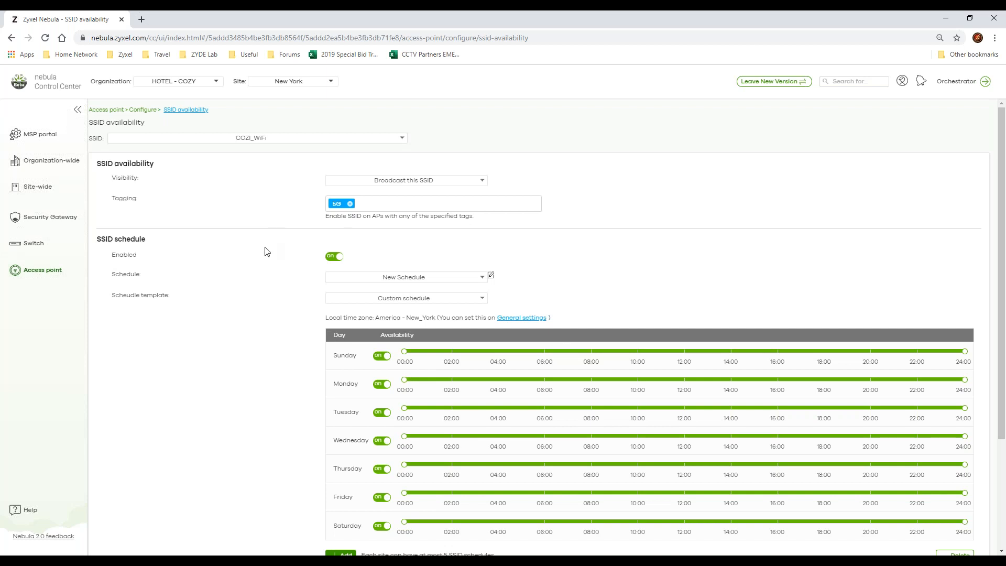
scroll(265, 251, down, 3)
scroll(264, 251, up, 3)
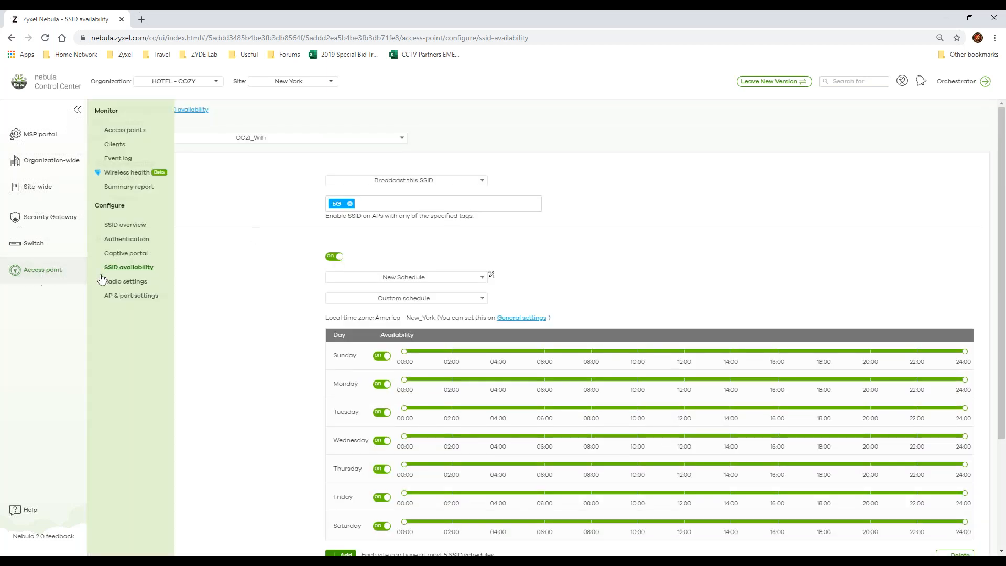
Step: Open the access point radio settings page and examine the country list, output power, channel width, DCS, legacy client and smart steering settings
click(145, 281)
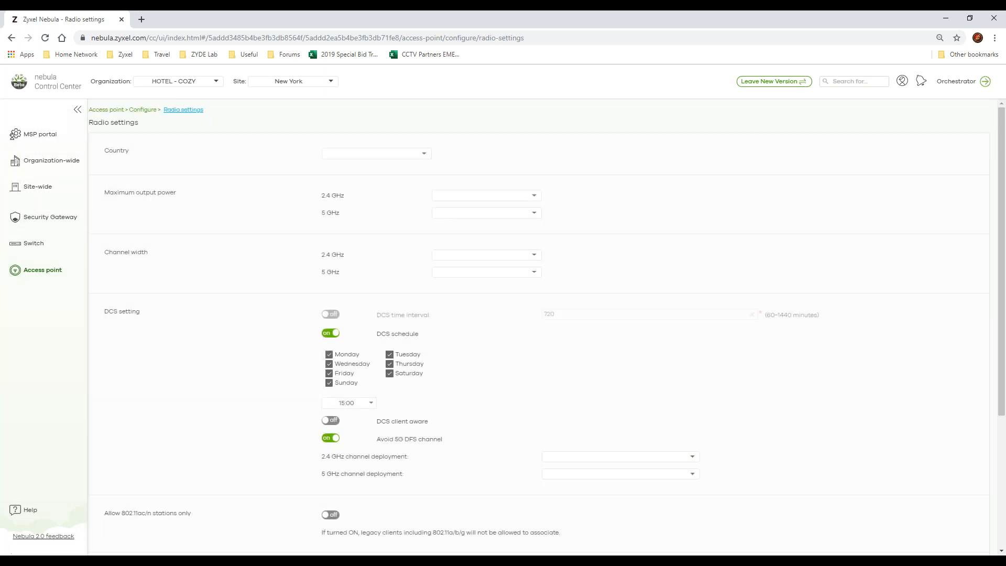
click(387, 156)
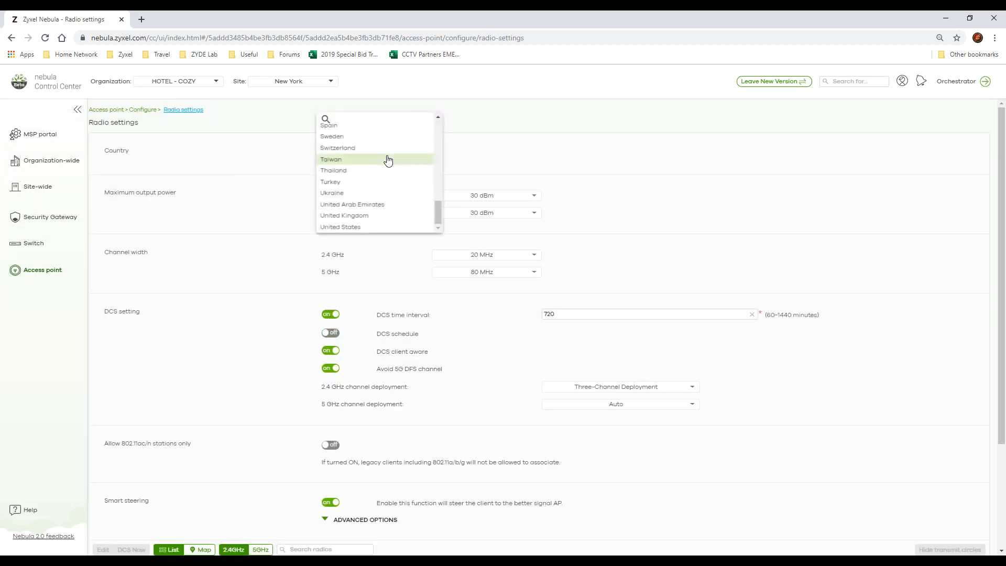
click(764, 165)
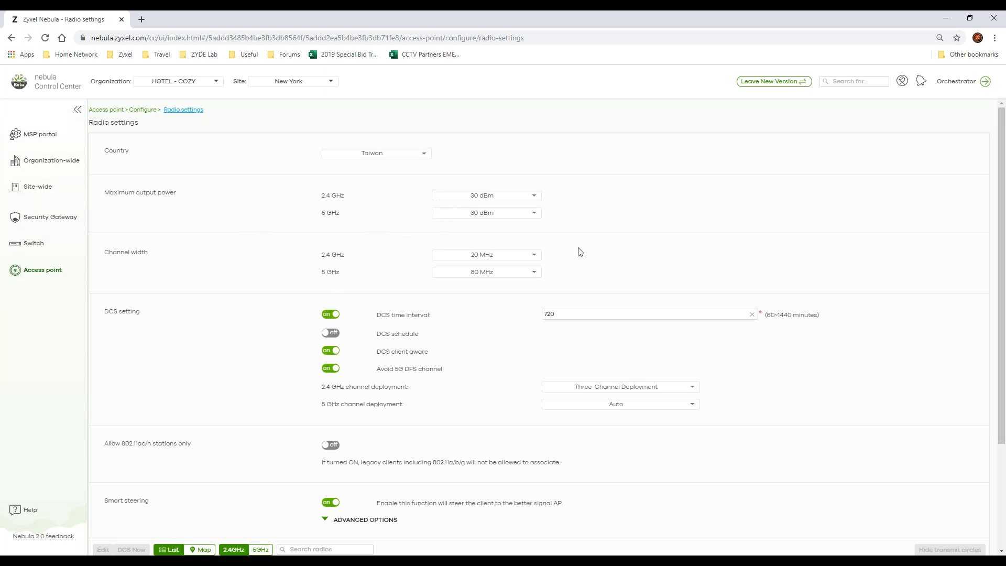
scroll(224, 201, down, 2)
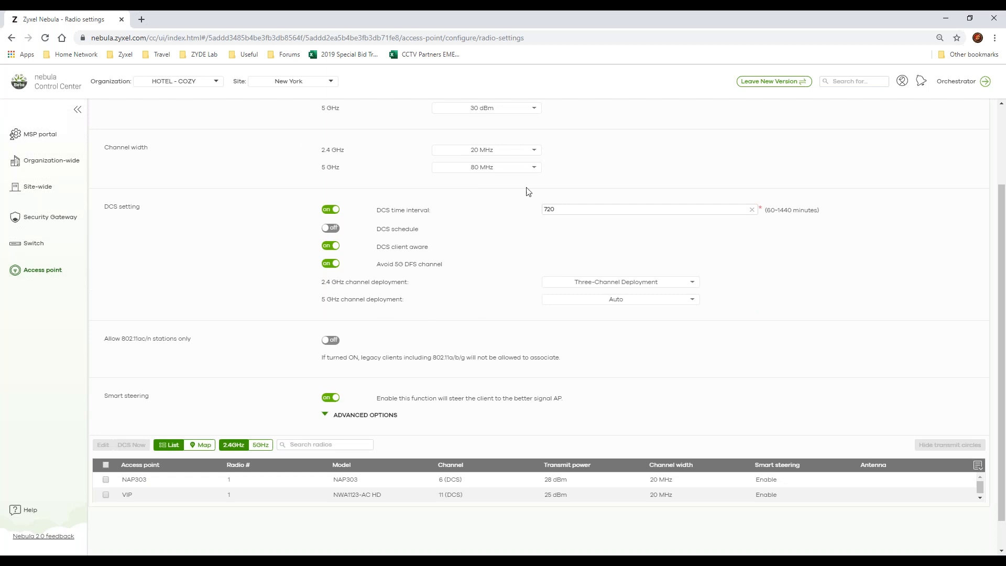
scroll(208, 326, down, 1)
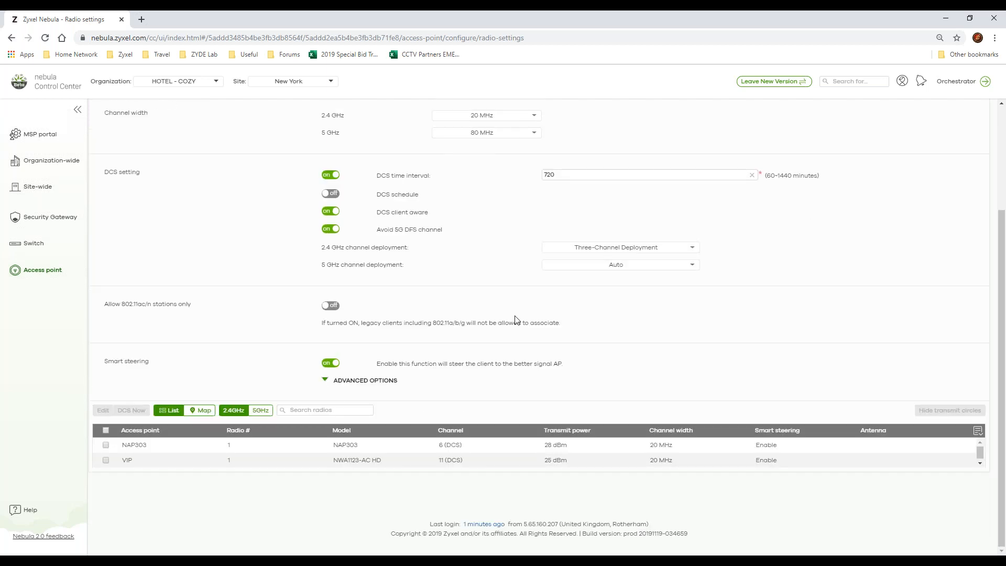
drag(389, 324, 469, 331)
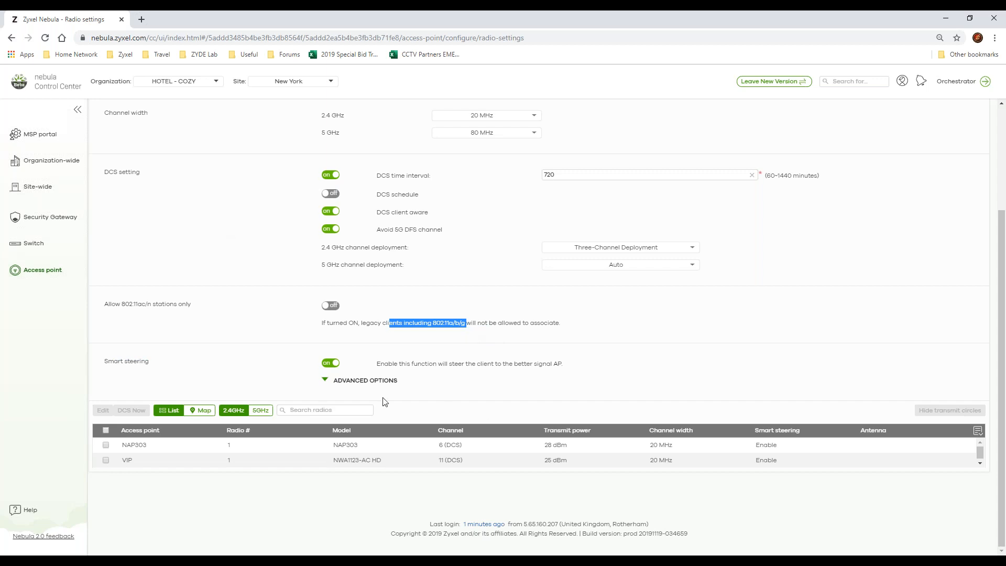
Step: Open the AP & port settings page and view the model list for AP Smart Mesh support
click(42, 271)
click(141, 295)
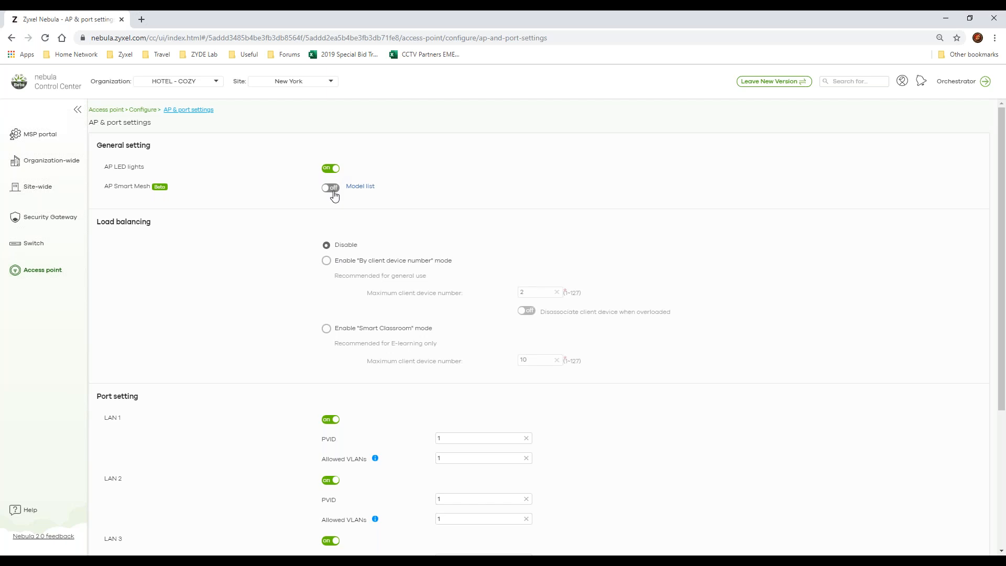
click(359, 186)
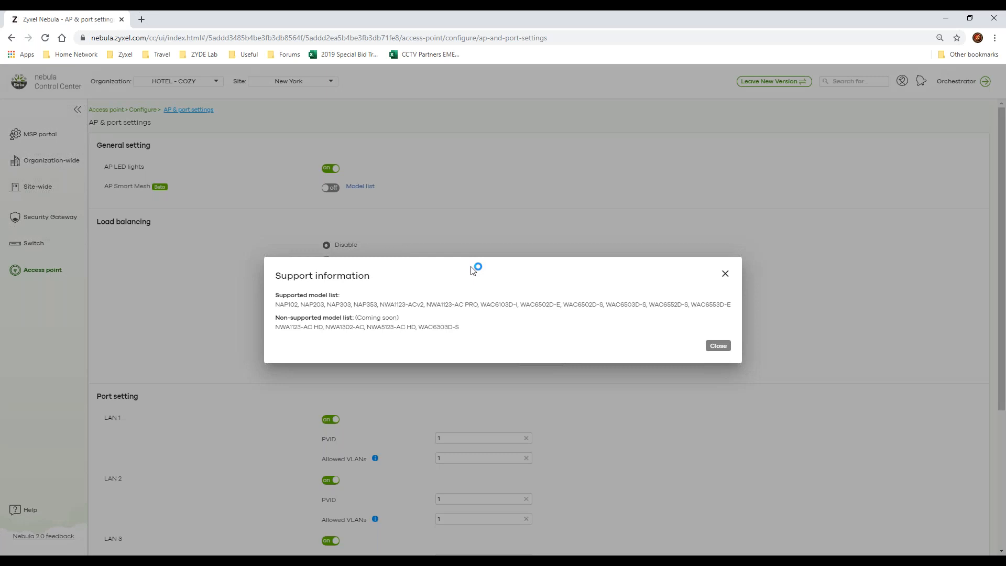
click(725, 276)
Step: Examine the LAN port settings, including PVID and allowed VLANs, and the per-access-point port table
scroll(315, 309, down, 3)
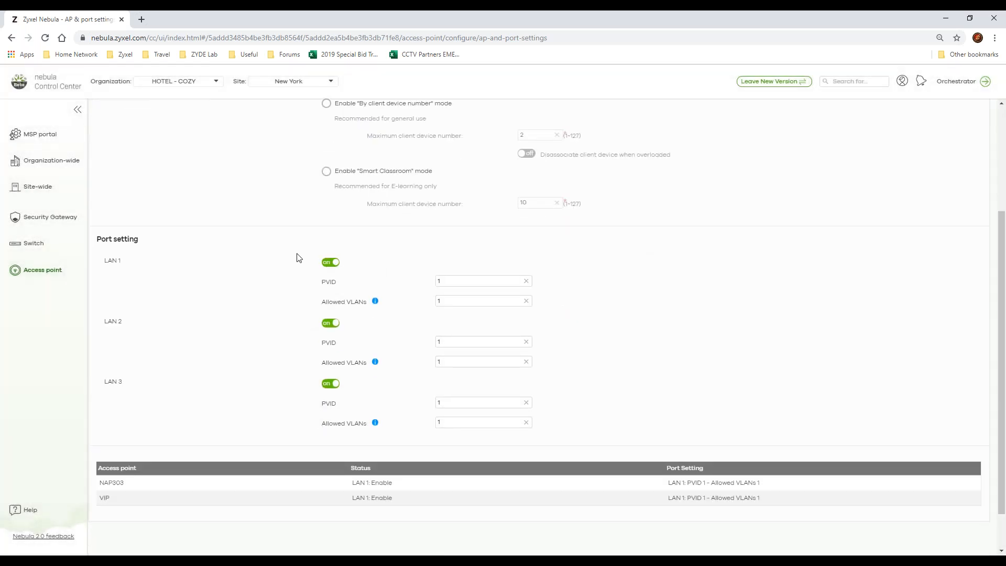
click(501, 279)
click(480, 300)
scroll(395, 399, down, 1)
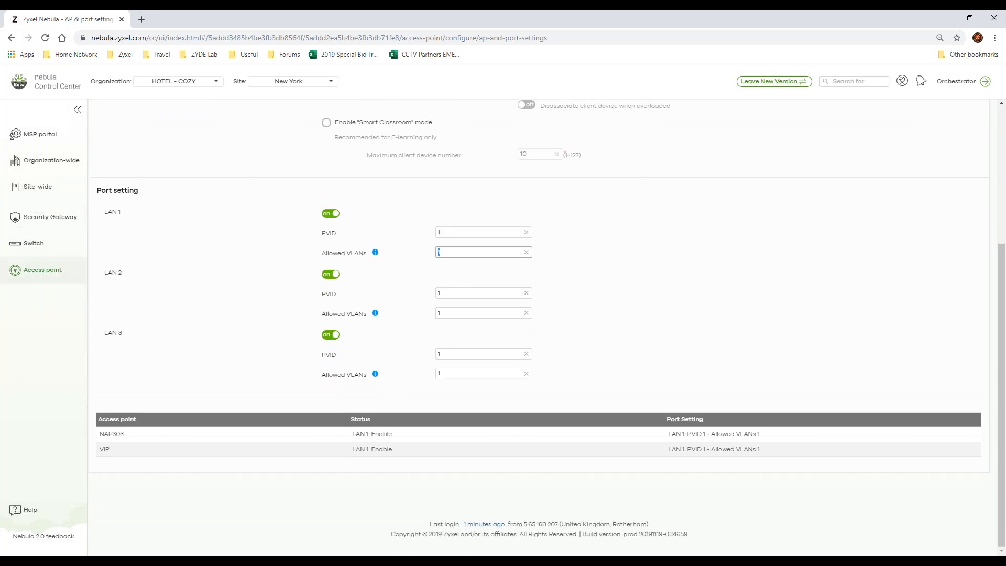
Step: Open the organization-wide overview page, and leave the new version to return to the classic Nebula Control Center
click(63, 269)
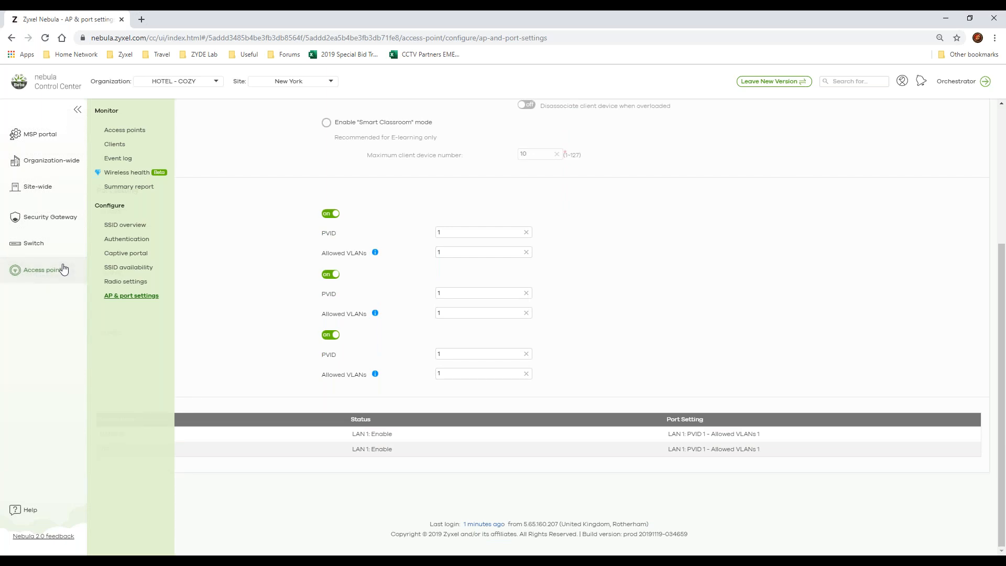
click(52, 166)
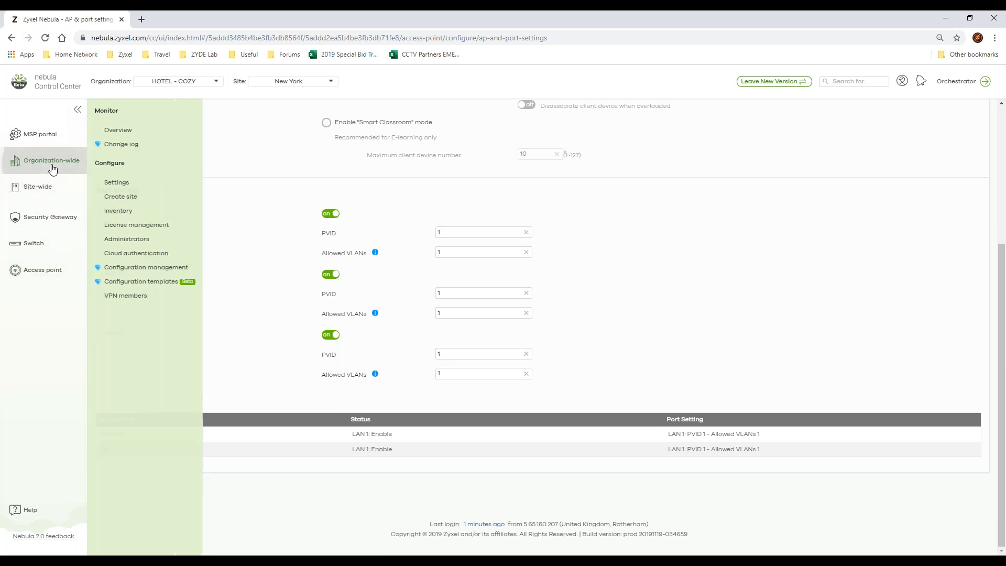
click(111, 131)
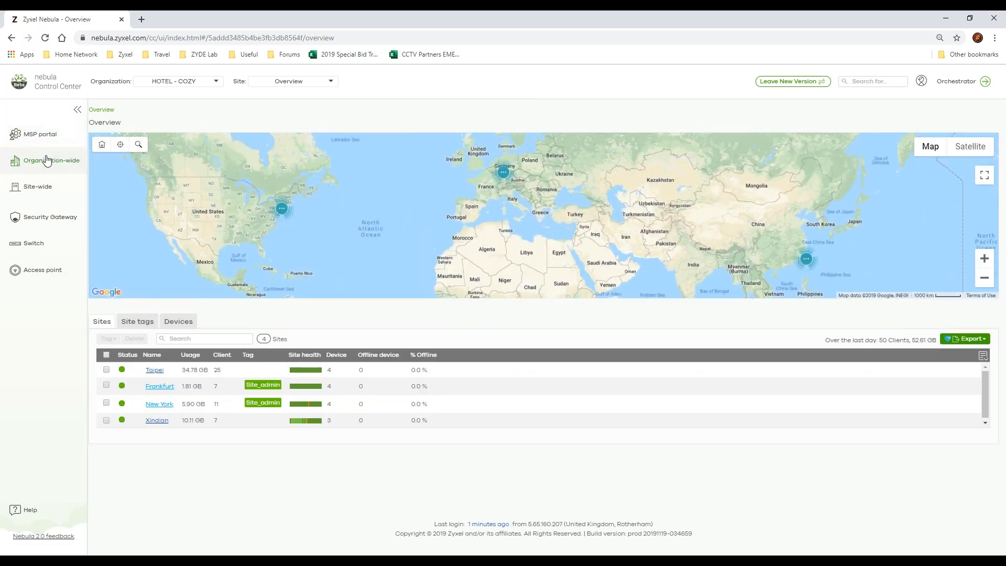
mouse_move(47, 162)
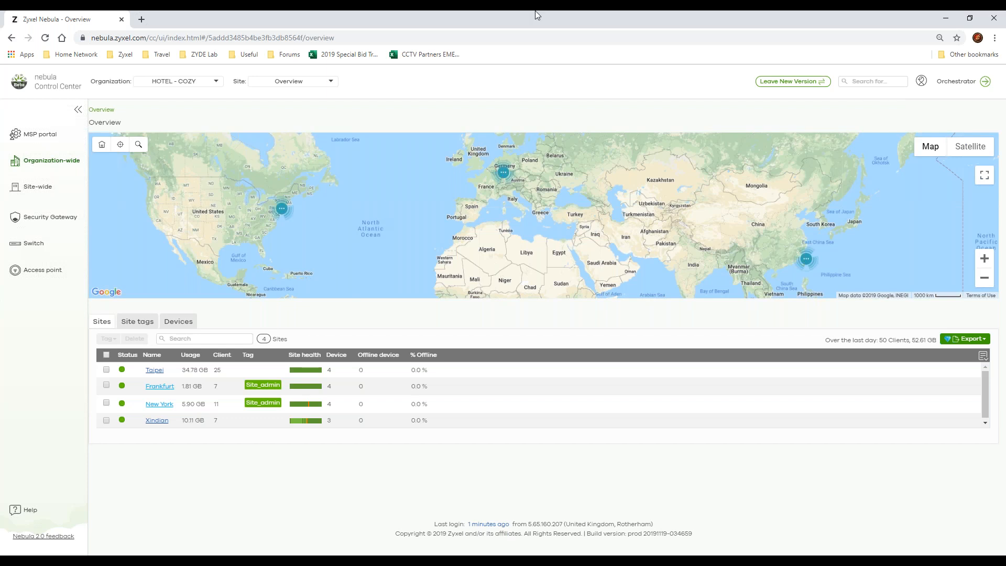
click(791, 82)
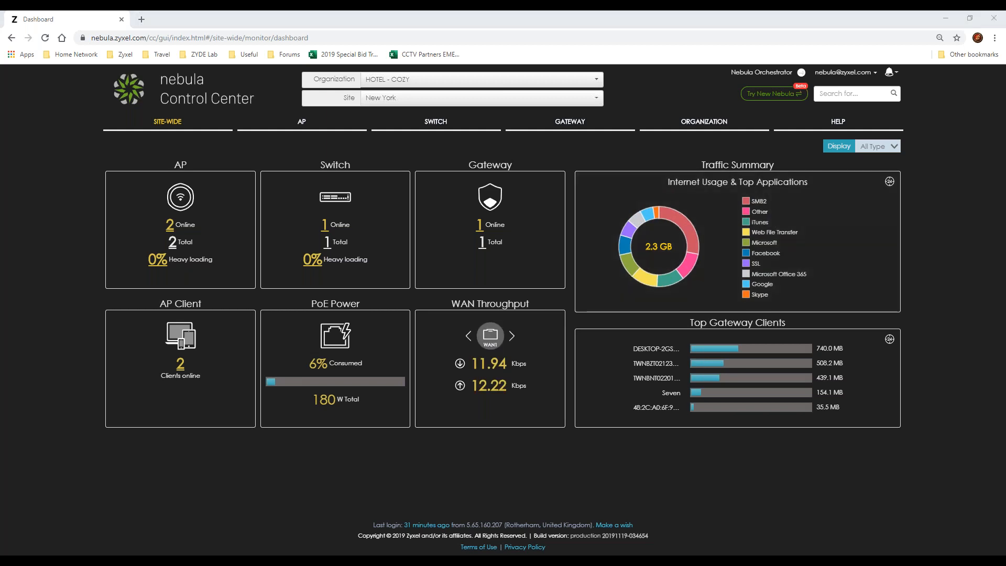
Step: Switch to the Nebula 2.0.pptx slide show in PowerPoint and advance to the Q&A slide
key(alt+Tab)
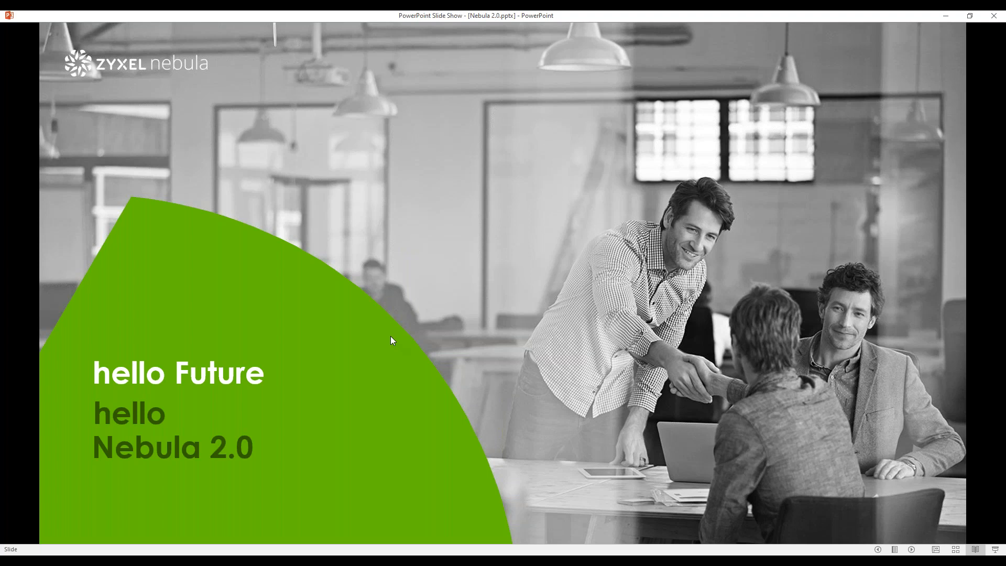
click(450, 295)
click(450, 295)
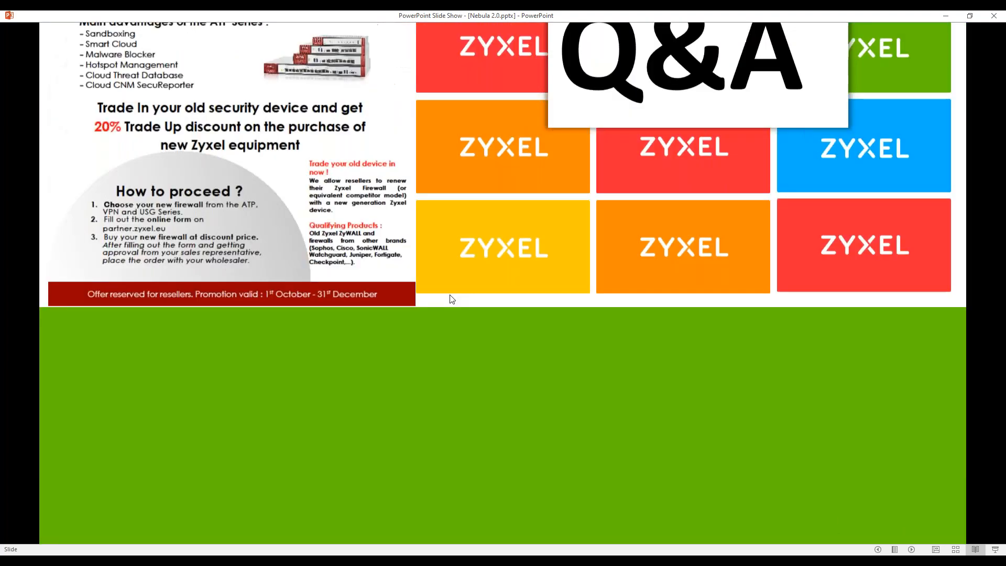